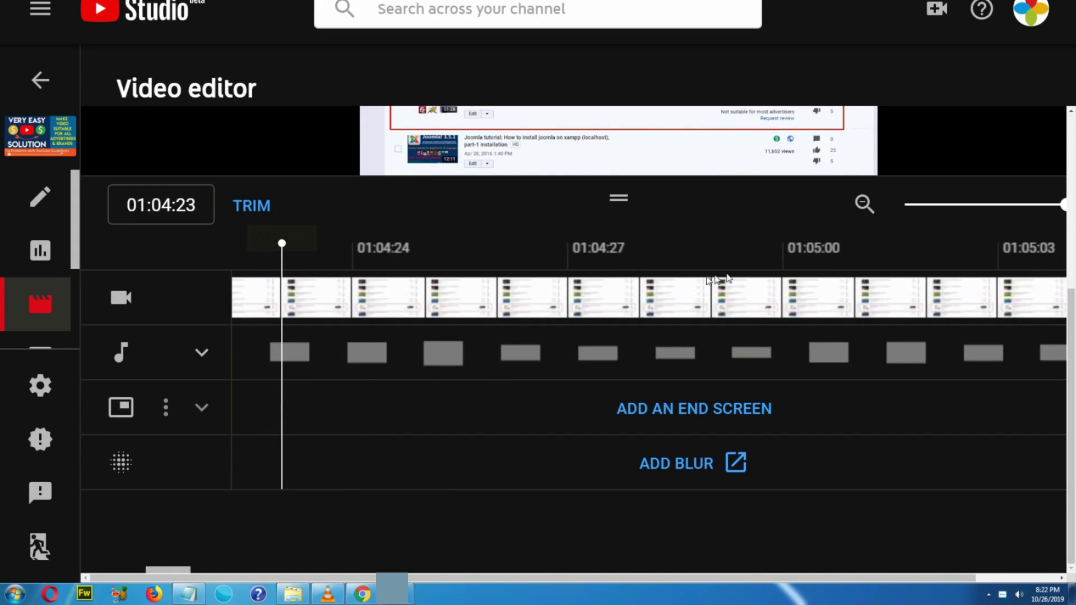
Step: Split the video at 01:05:00 in trim mode and cut out a short section directly following that point
click(713, 245)
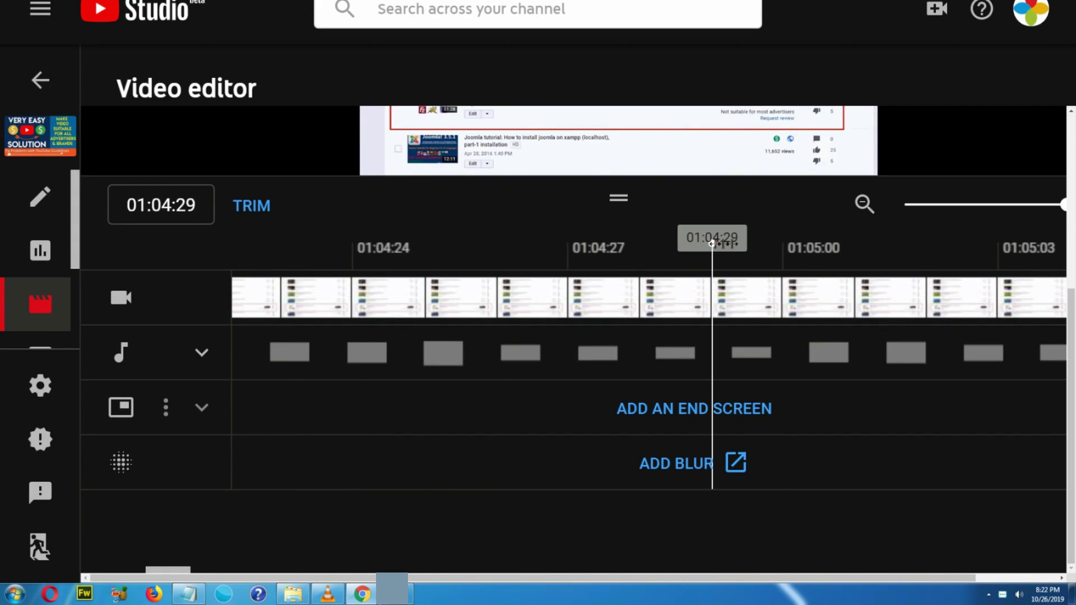
click(782, 279)
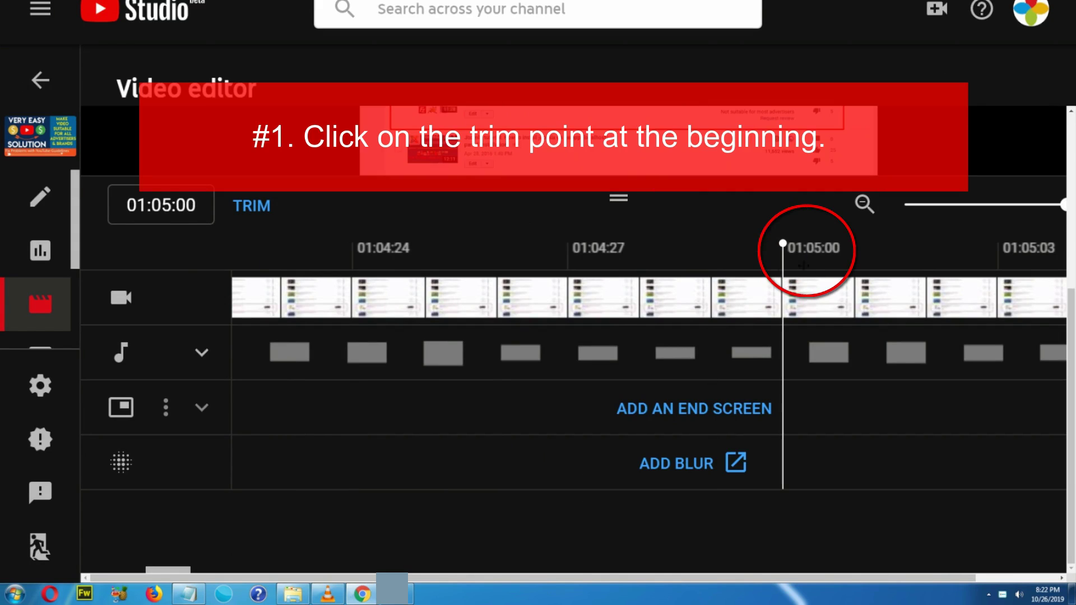
click(273, 211)
click(406, 562)
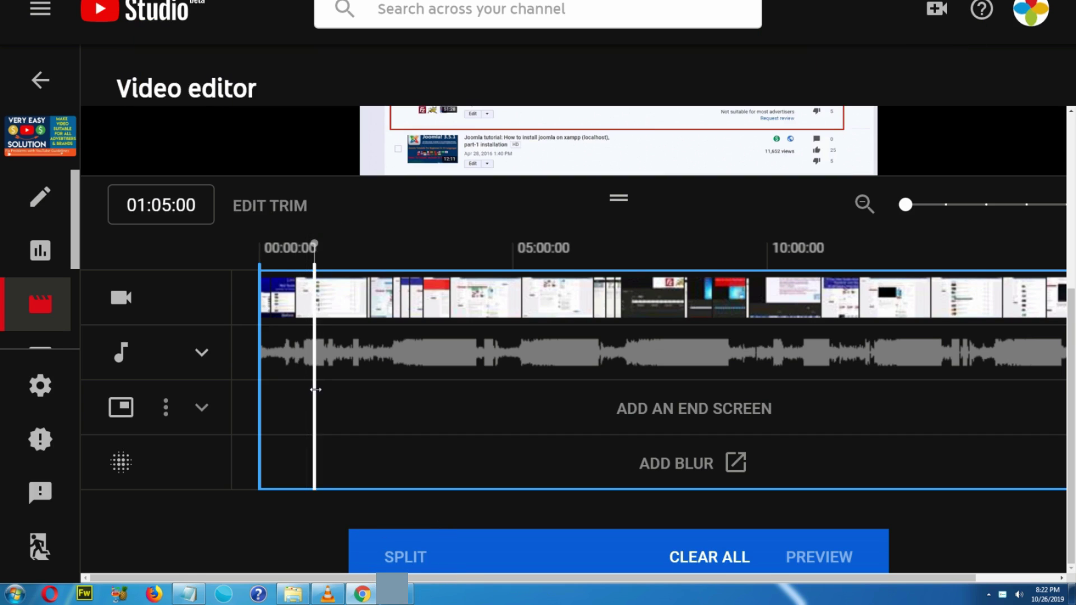
drag(314, 389, 586, 329)
click(1068, 210)
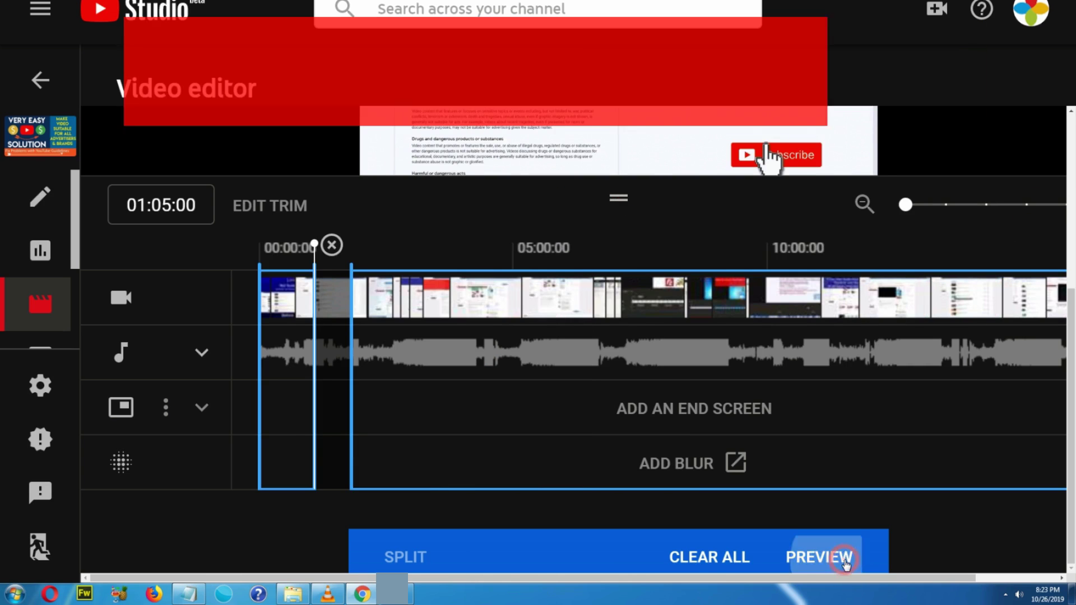
Step: Preview the trimmed video and save the changes to it
click(837, 557)
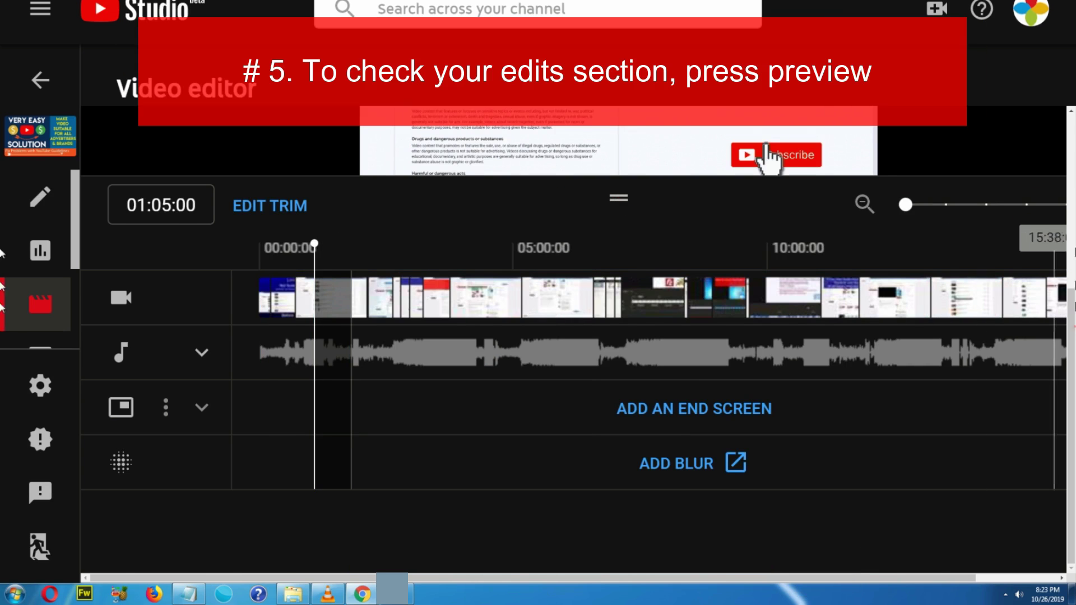
scroll(1056, 313, up, 5)
click(1036, 145)
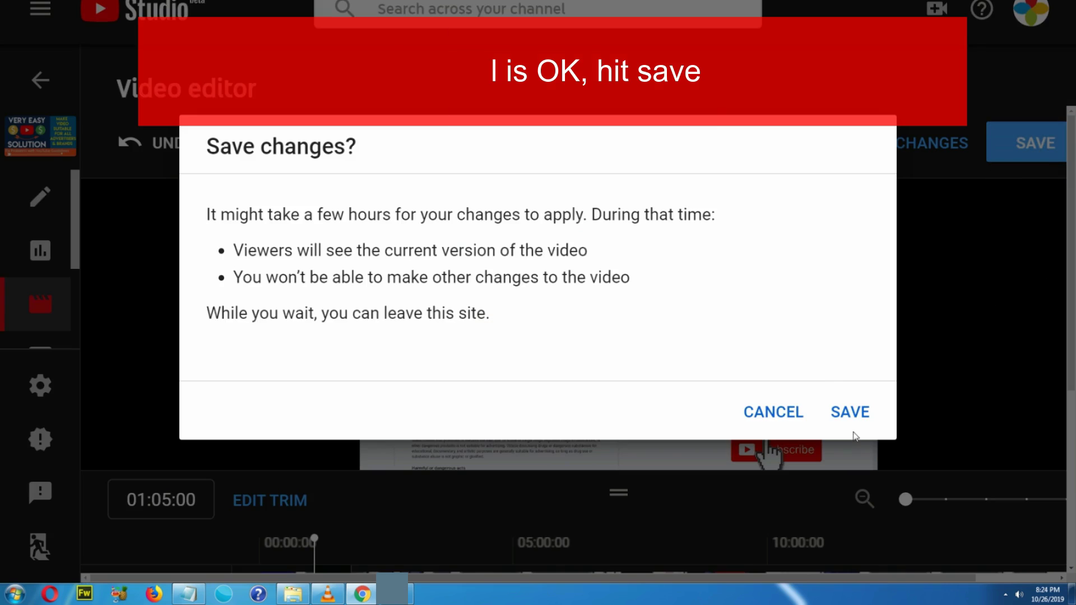
click(850, 414)
drag(1070, 242, 1069, 428)
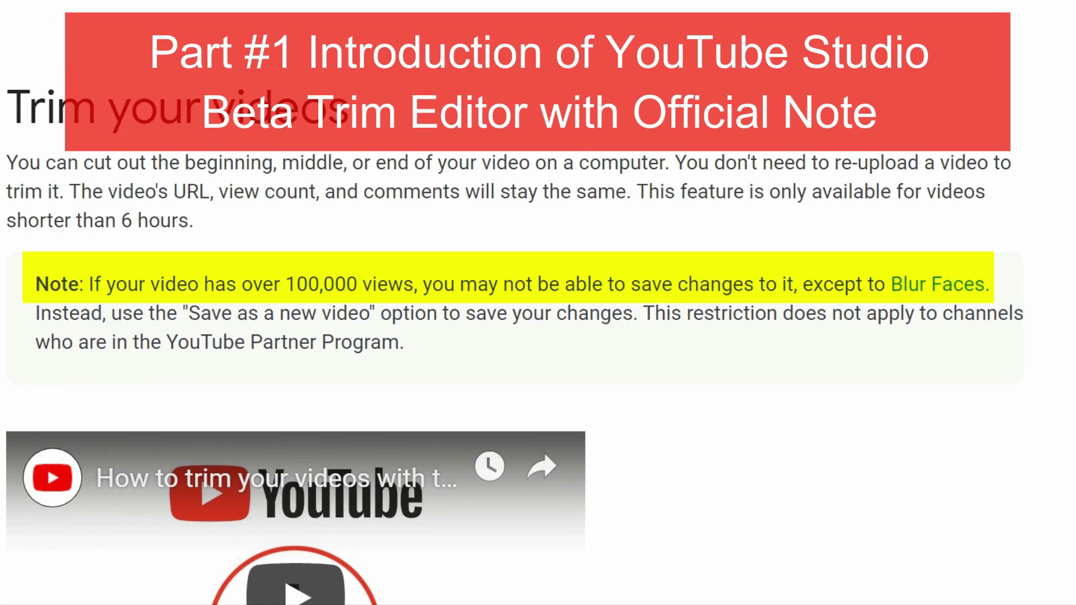
drag(35, 284, 409, 342)
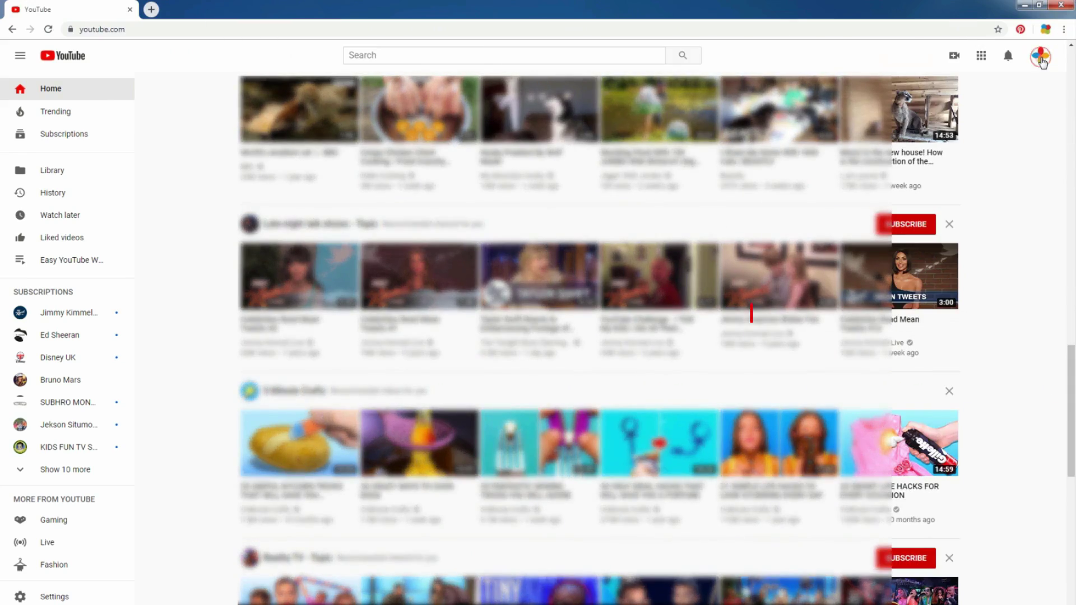
Step: Open YouTube Studio (beta) from the account and show the channel's list of uploaded videos
click(1041, 59)
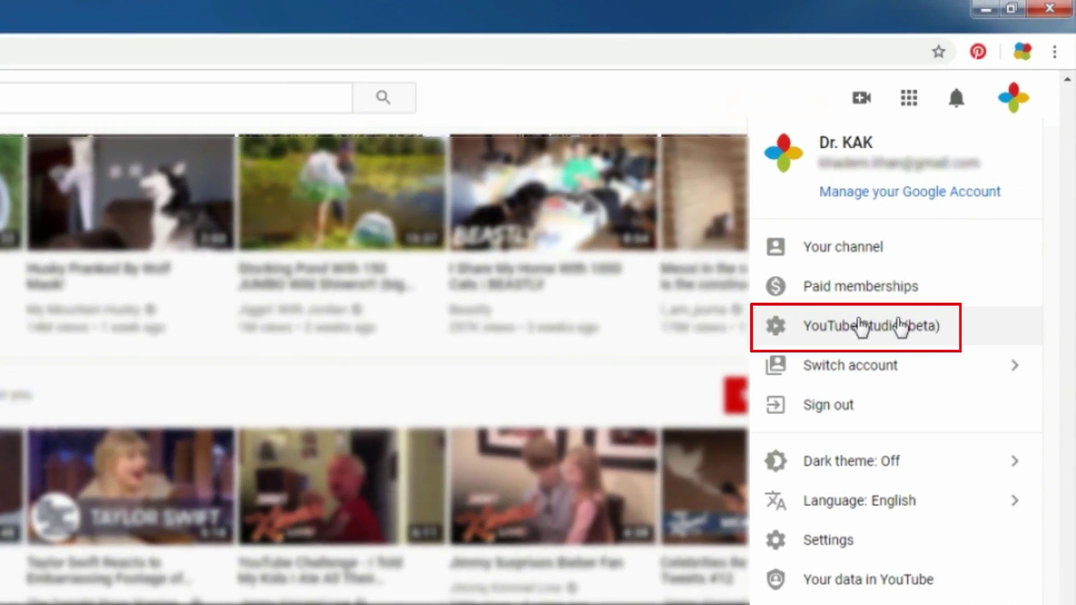
click(974, 185)
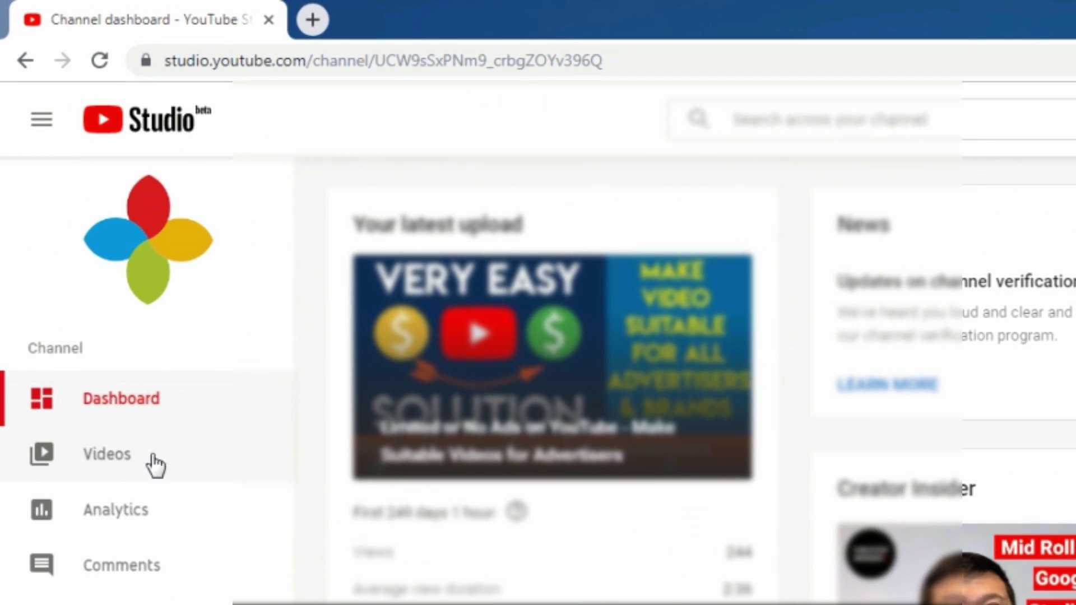
click(135, 459)
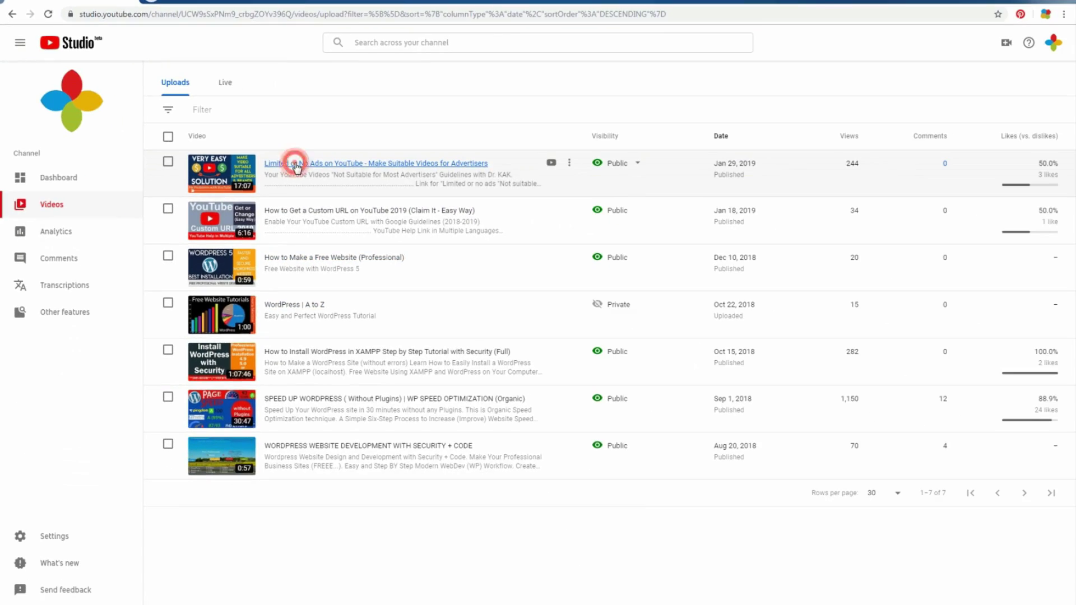
Step: Open the video "Limited or No Ads on YouTube - Make Suitable Videos for Advertisers" in the editor and enlarge its preview area
click(296, 164)
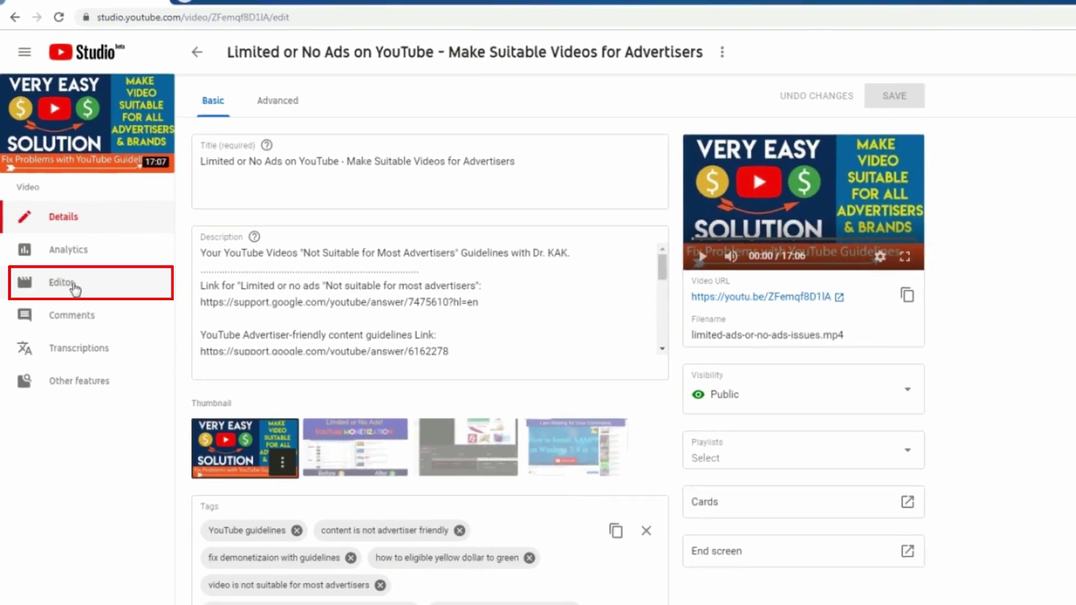
click(58, 377)
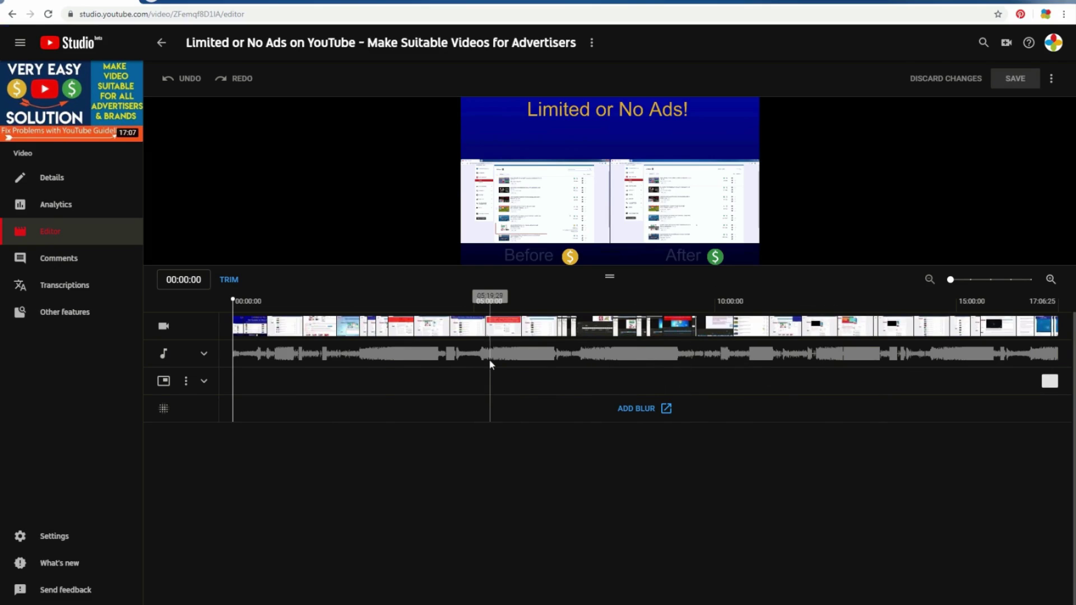
drag(609, 250, 609, 396)
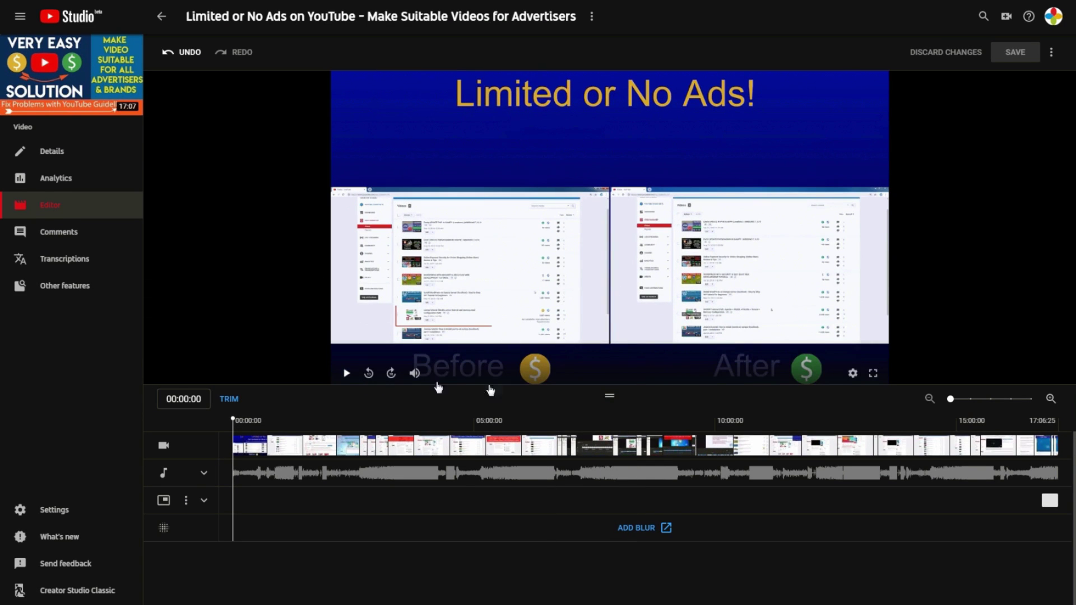
mouse_move(609, 396)
mouse_down()
mouse_move(610, 248)
mouse_move(610, 396)
mouse_up()
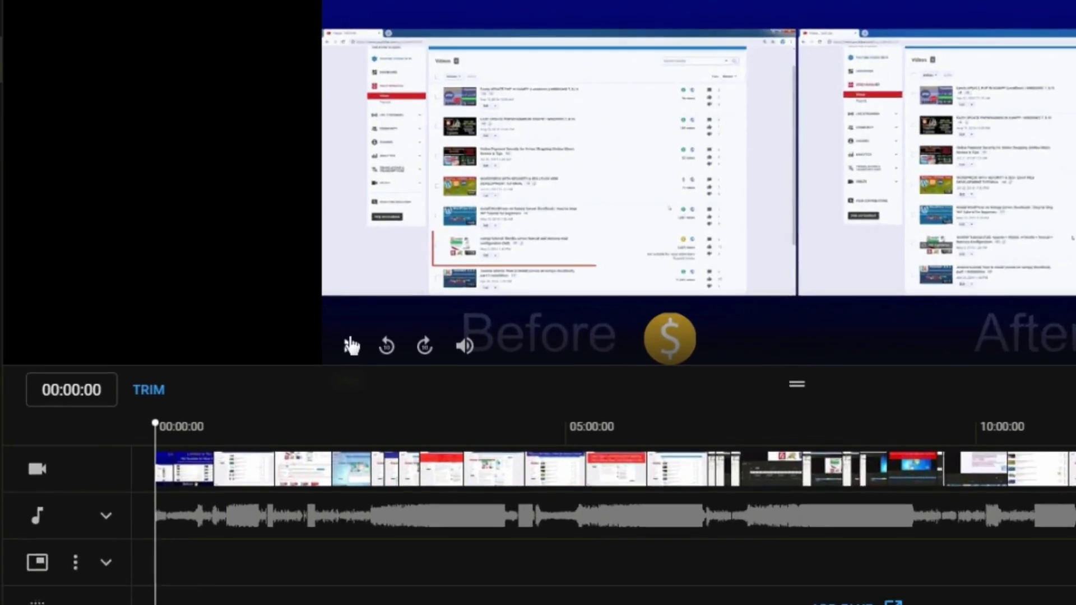
Step: Play and pause the video preview, and skip back and forward by 10 seconds
click(346, 373)
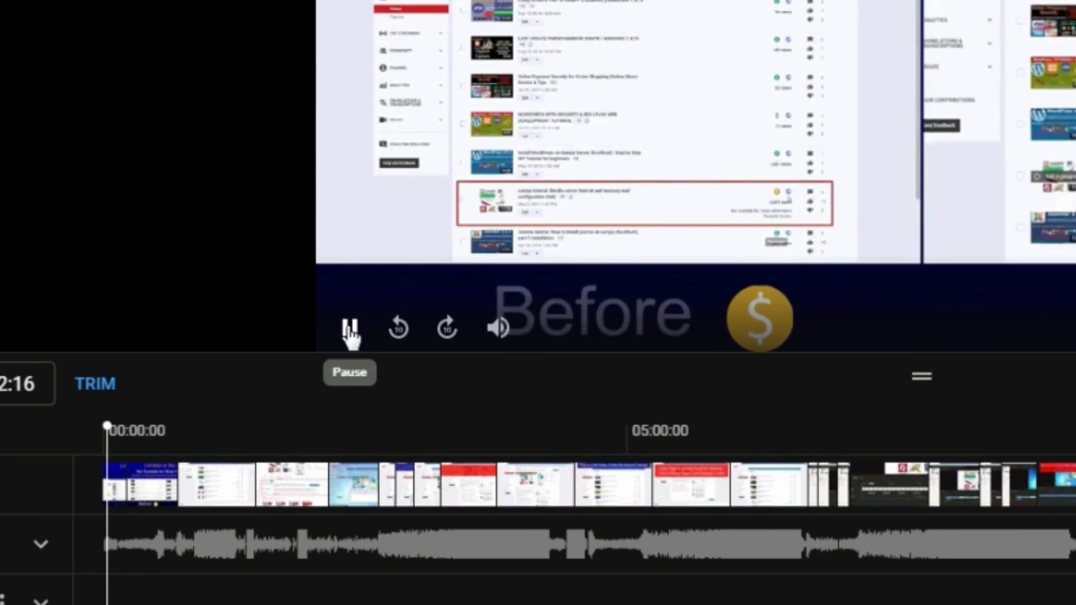
click(352, 328)
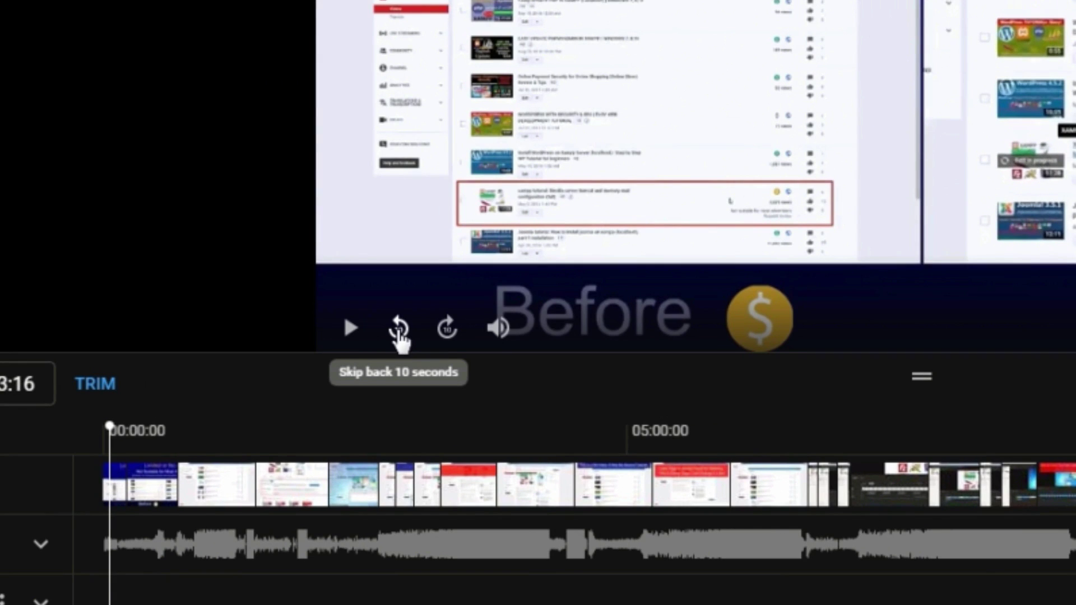
click(399, 331)
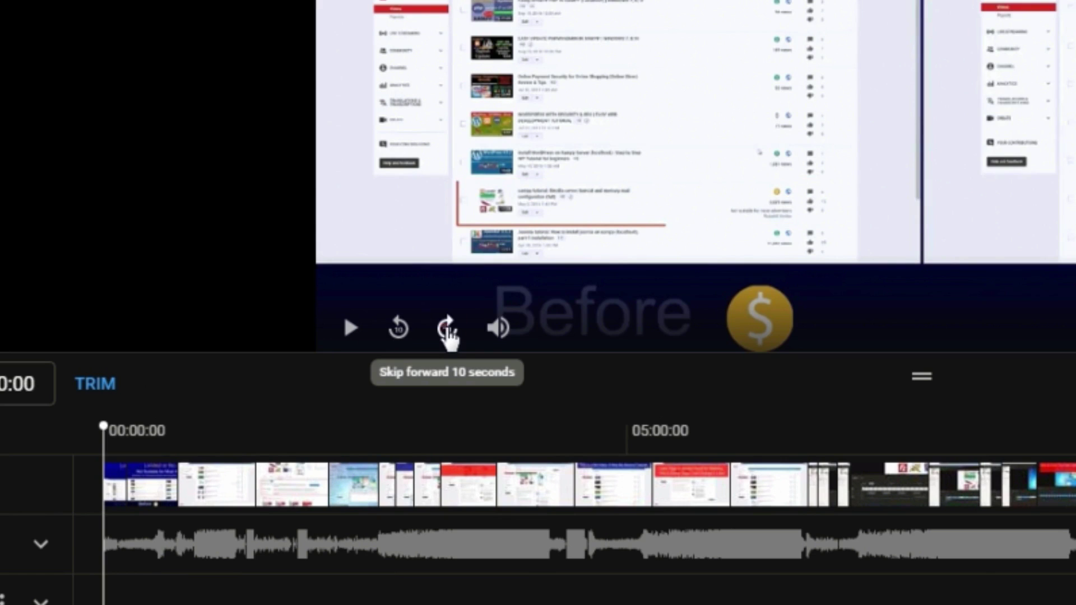
click(447, 330)
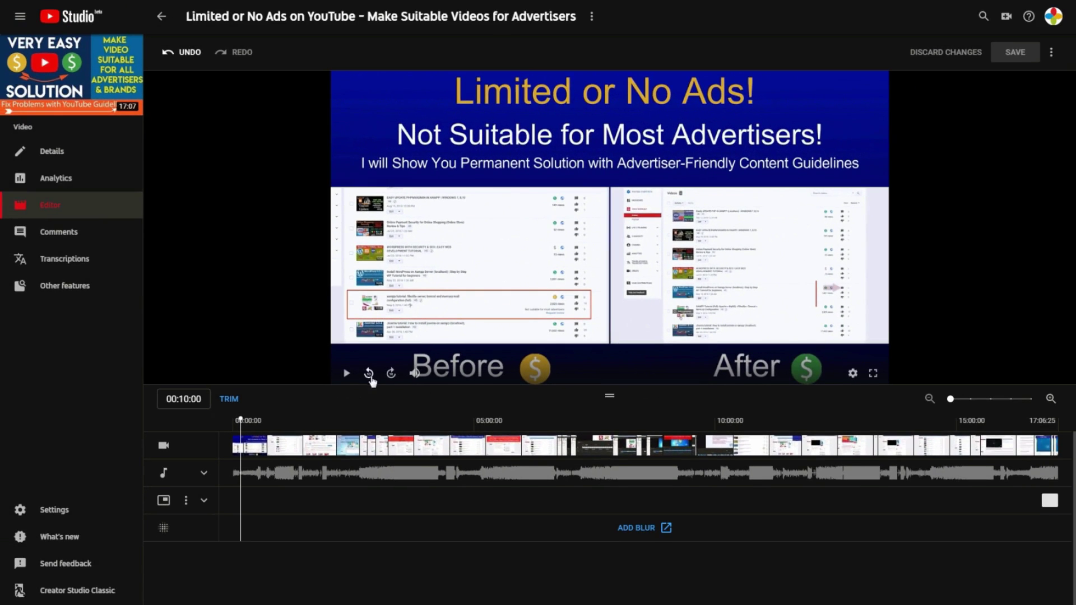
Step: View the preview in full screen, return to the editor and look at the playback speed options
click(874, 375)
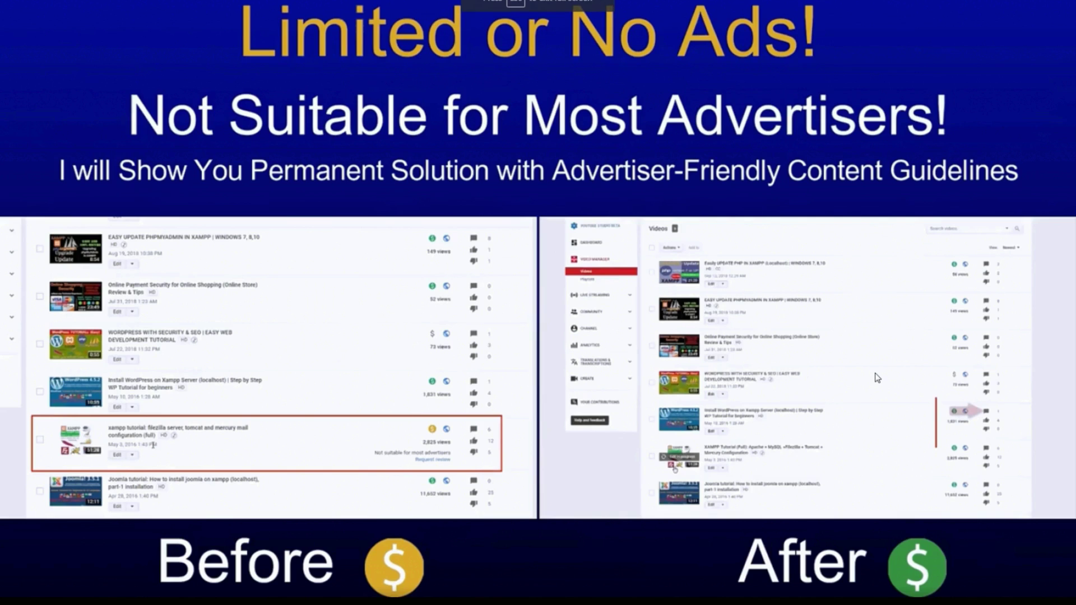
key(Escape)
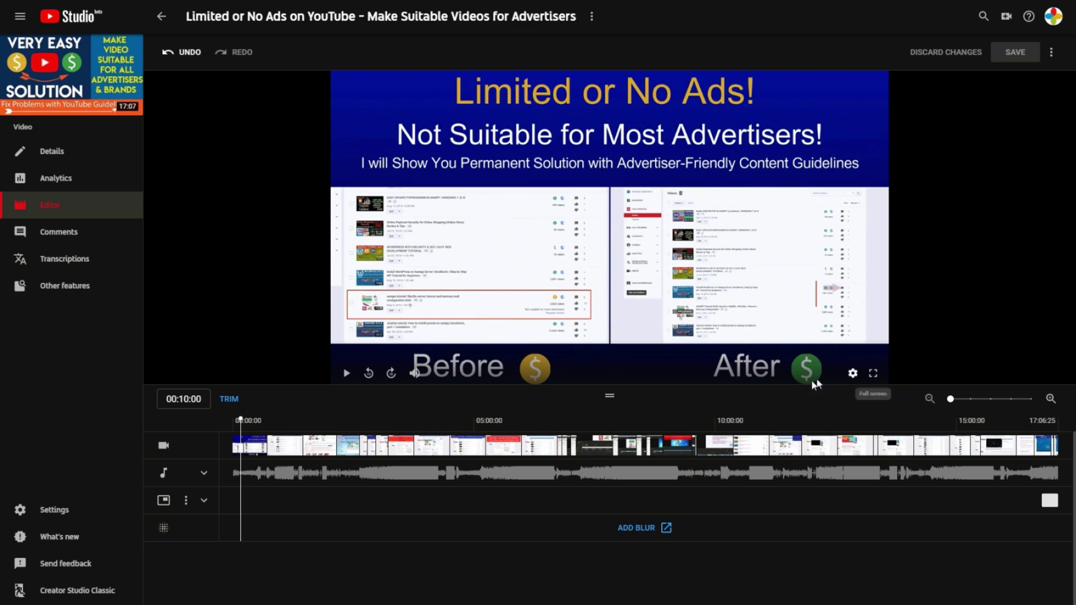
click(851, 374)
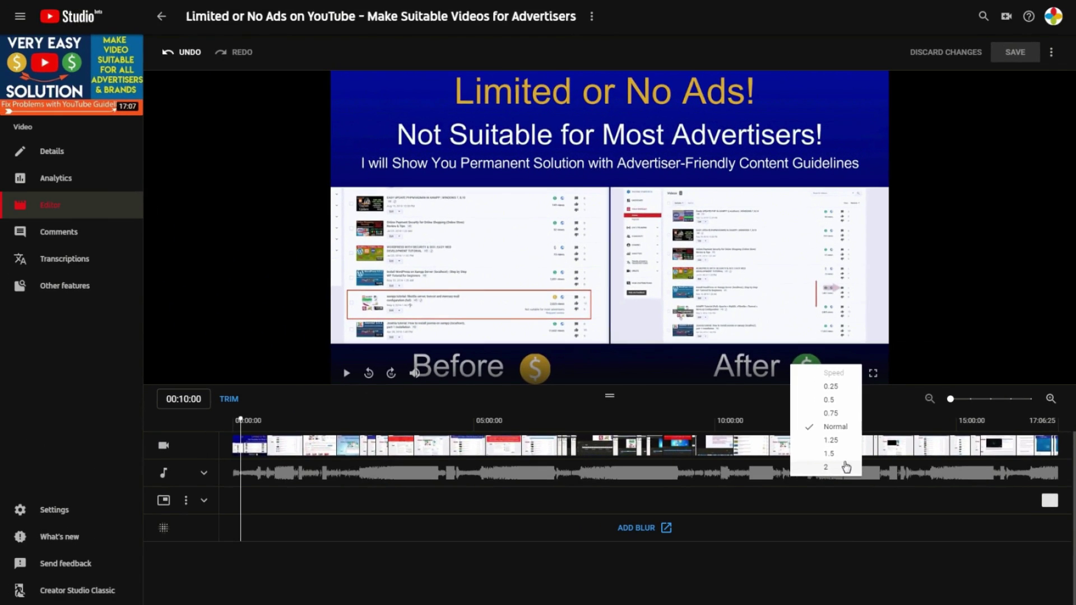
click(908, 365)
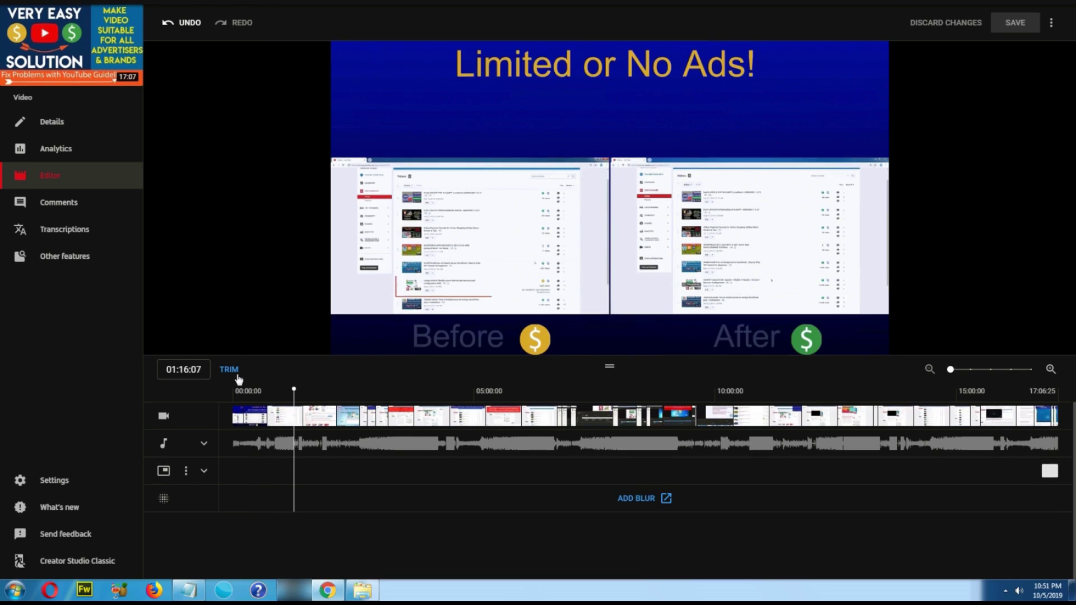
Step: Start trimming the video and undo the cut made after 02:02:07
click(228, 399)
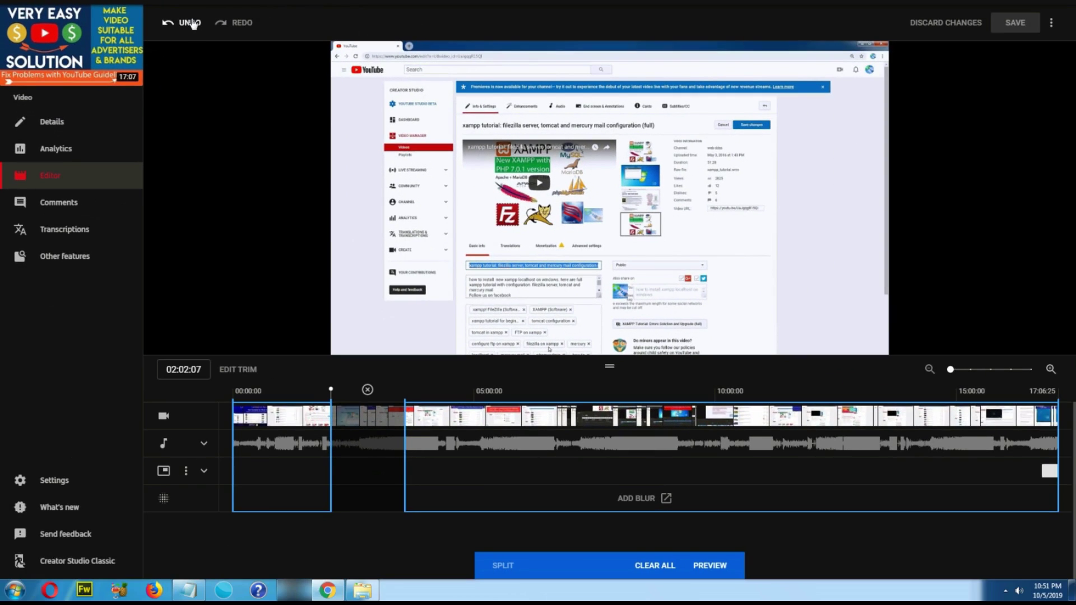
click(192, 23)
Step: Examine the editor's additional options and its list of keyboard shortcuts
click(1052, 25)
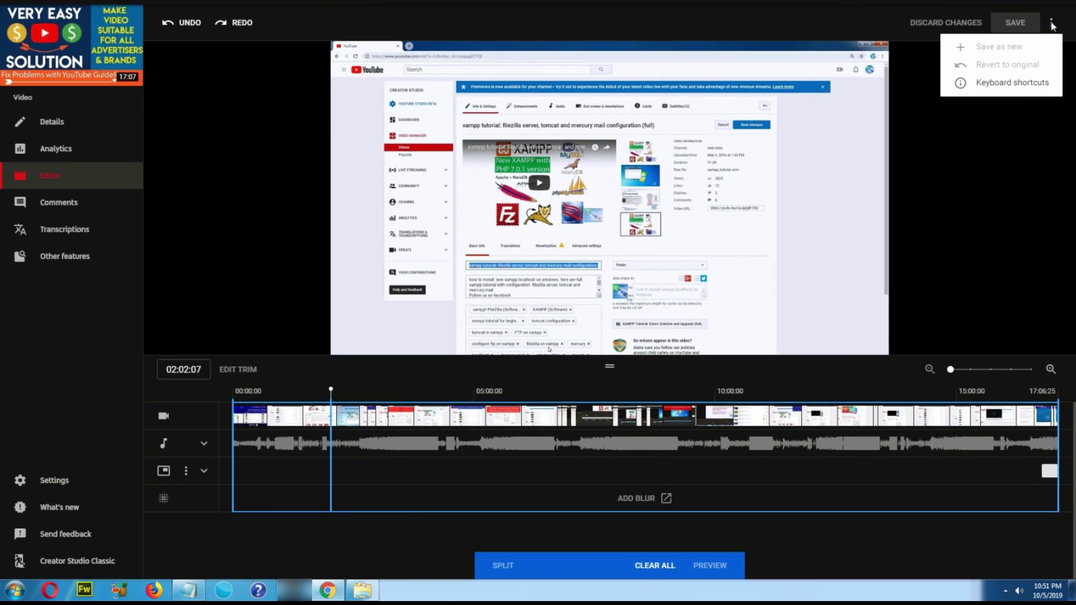
click(1009, 93)
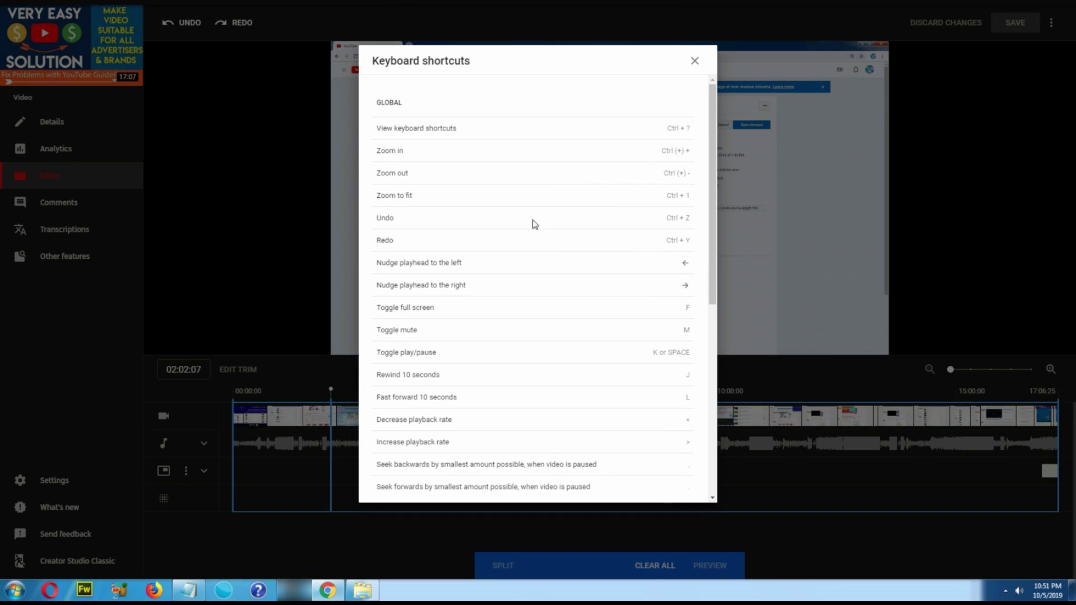
click(694, 61)
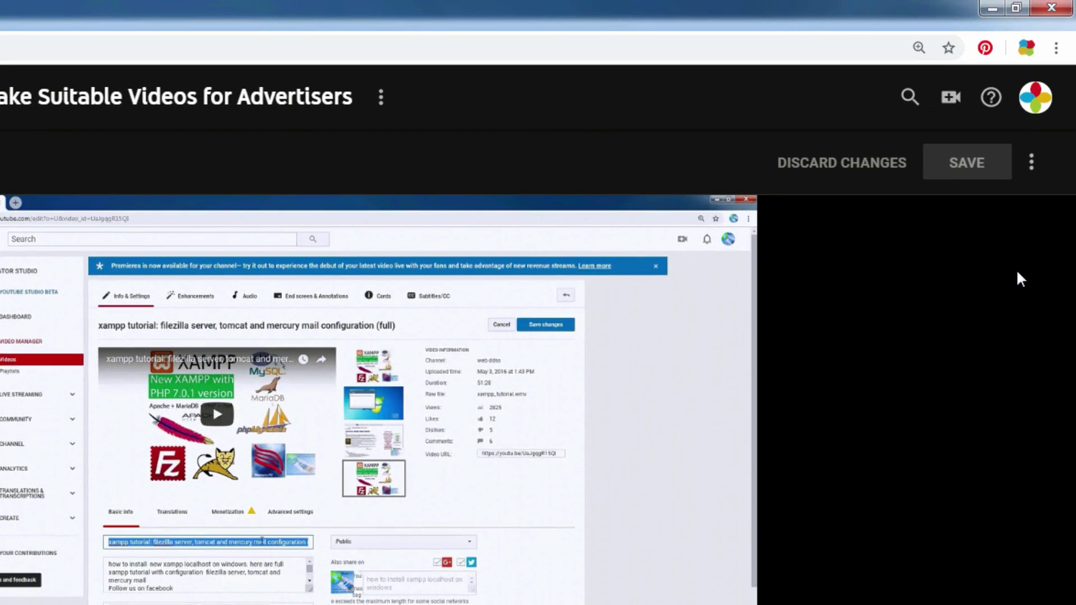
click(1032, 164)
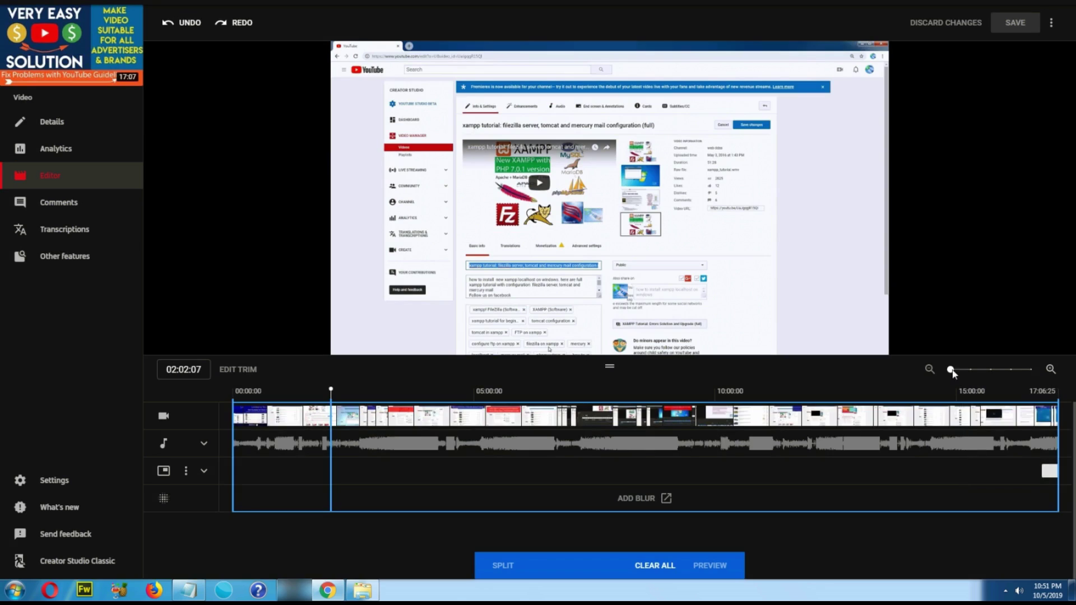
Step: Clear all trim edits and set the timeline to a moderate zoom level
drag(956, 370, 1053, 371)
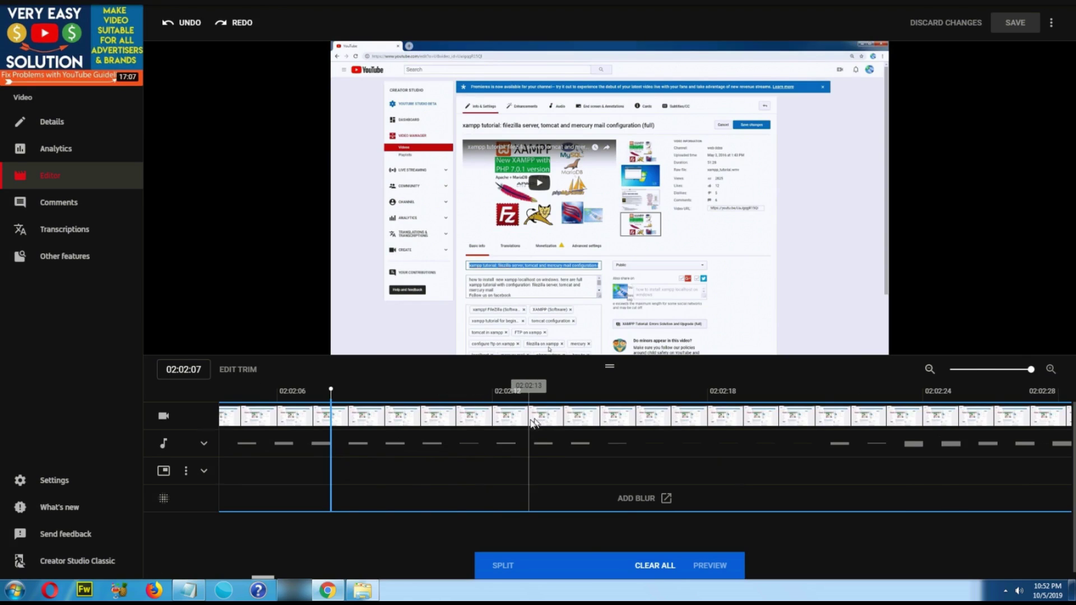
click(660, 567)
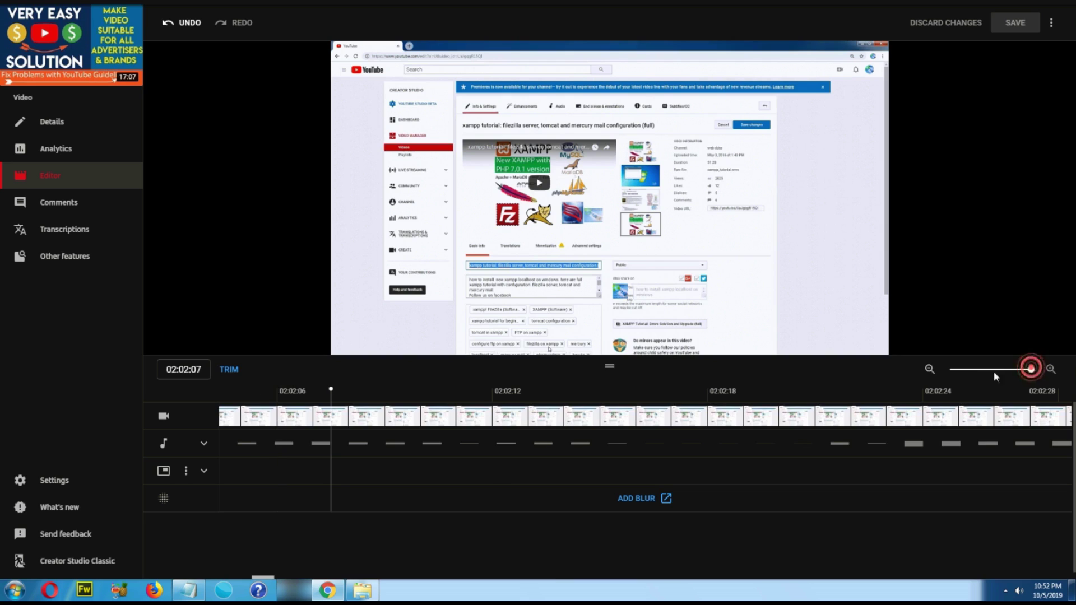
drag(996, 377, 967, 377)
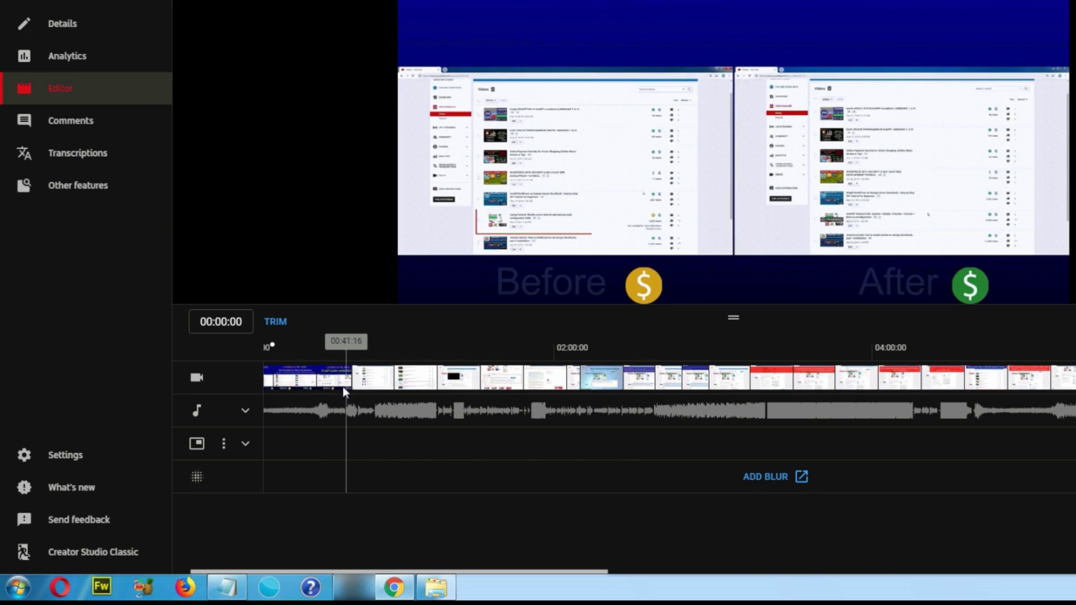
Step: Split the video at 02:55:01 and cut out the section from there to shortly before 05:00:00
click(381, 371)
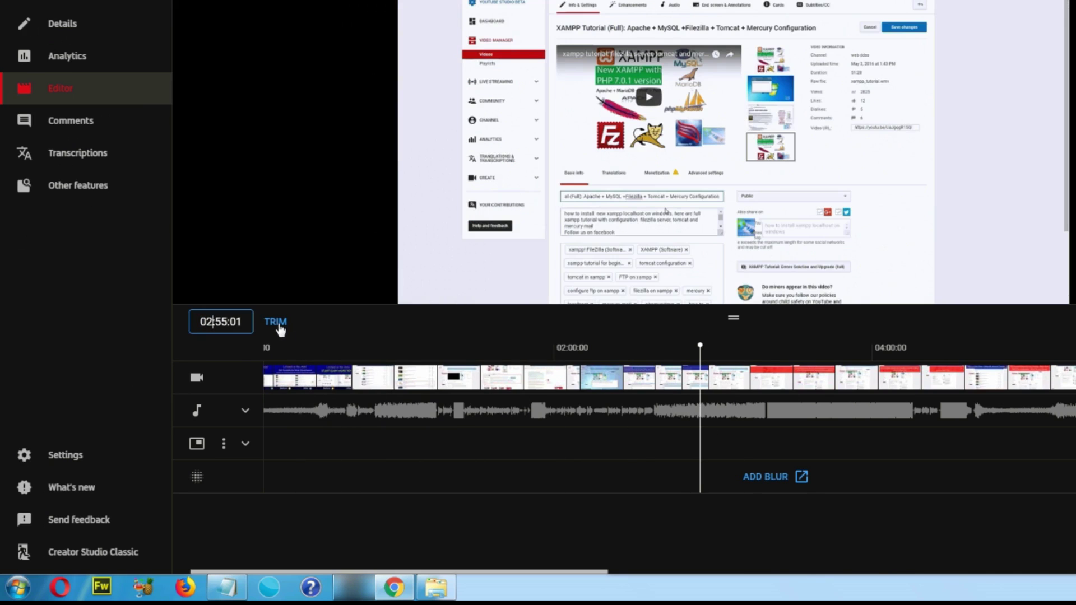
click(279, 324)
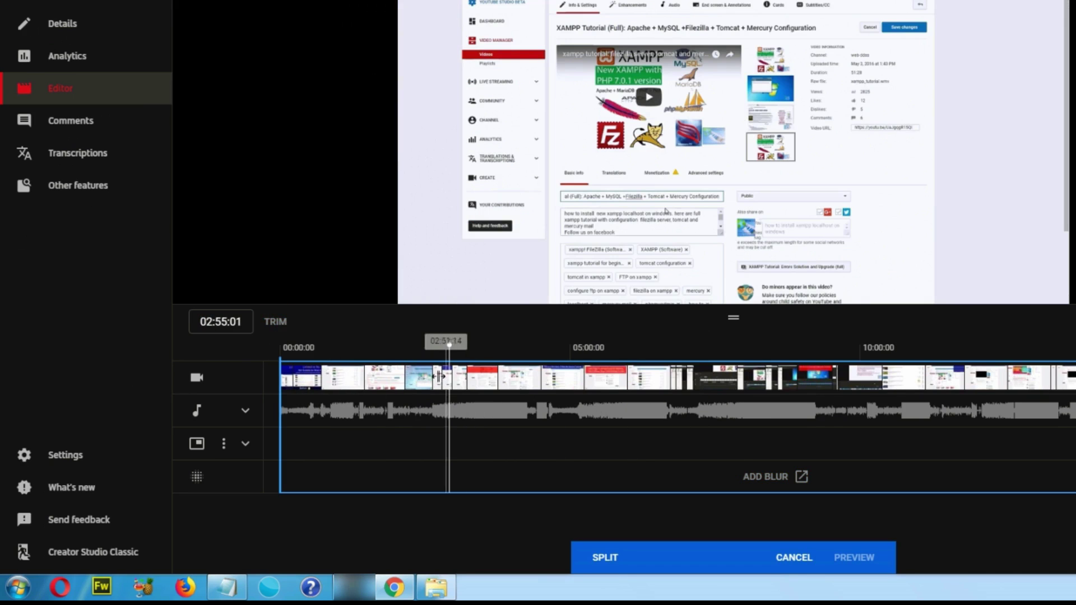
click(600, 557)
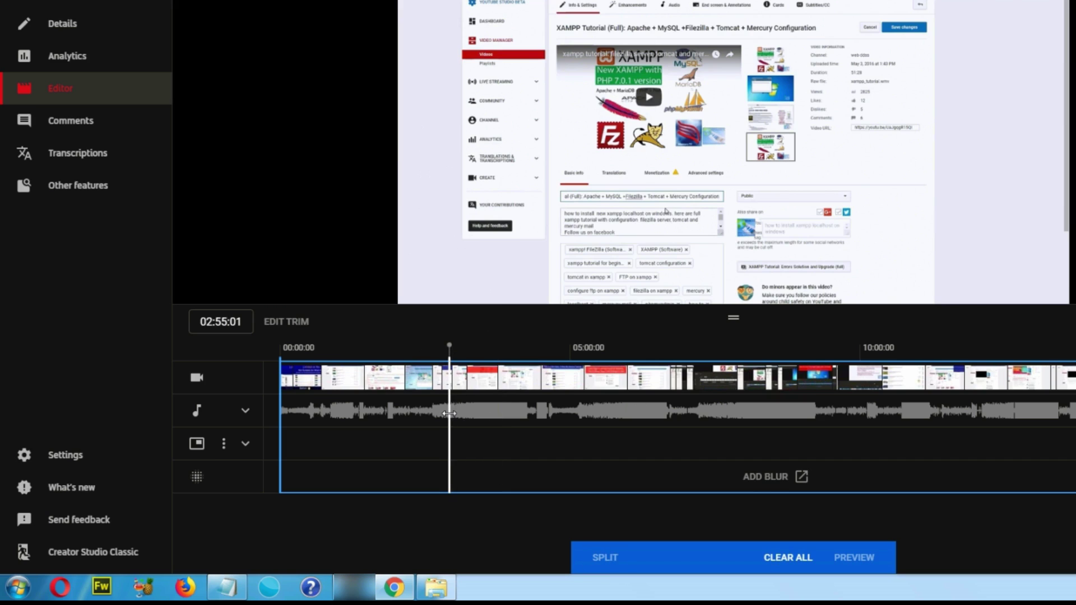
drag(449, 414, 566, 414)
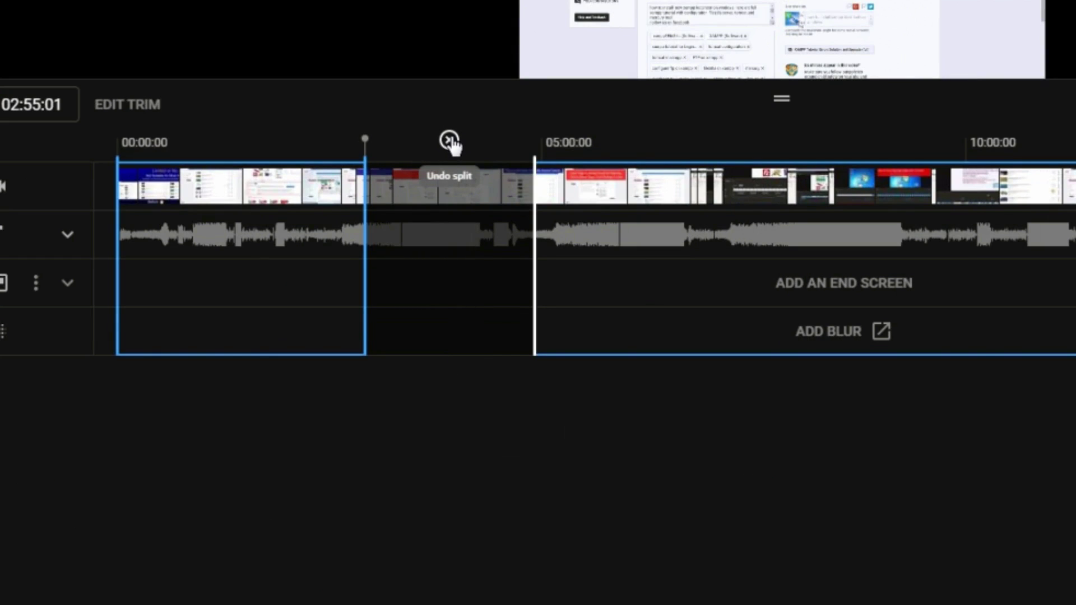
Step: Undo the timeline split so the cut section before 05:00:00 is restored
click(449, 140)
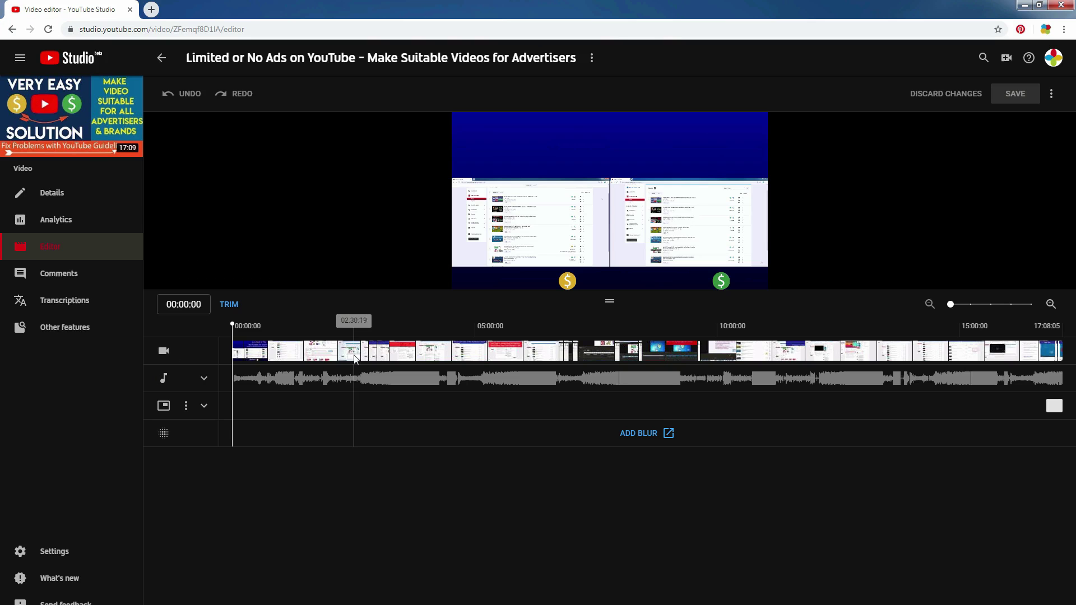
Step: Try adding the track Stars and Constellations to the video's audio, and leave the audio page without saving
click(205, 381)
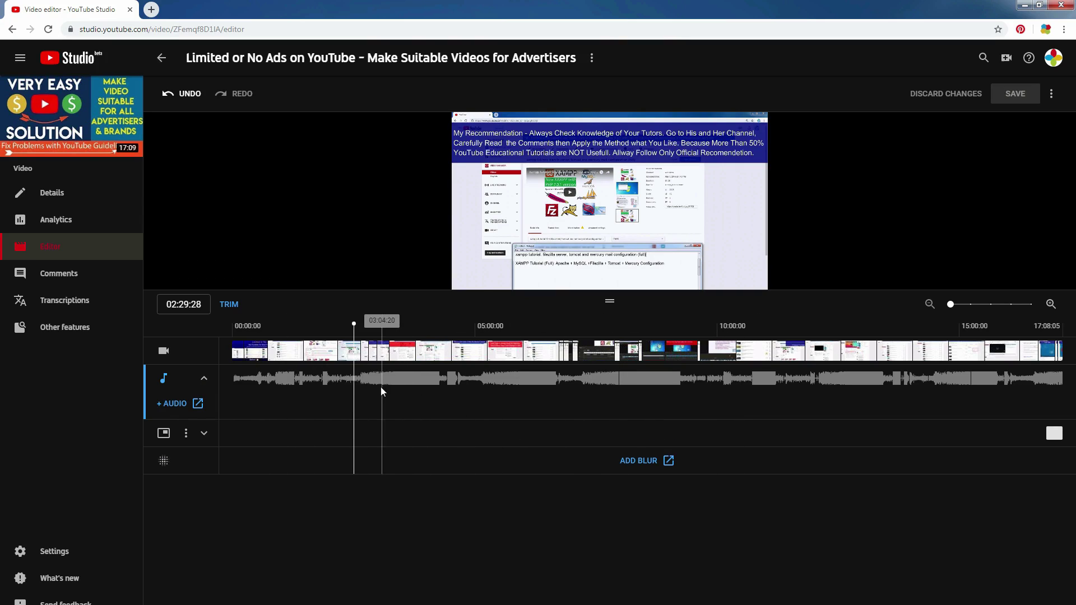
click(174, 404)
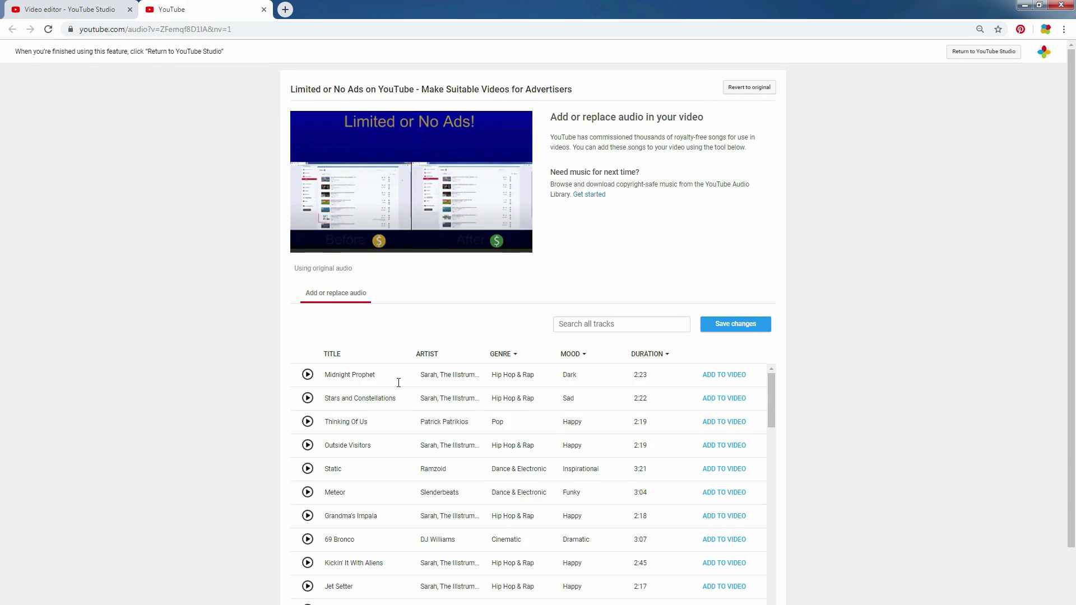
click(714, 398)
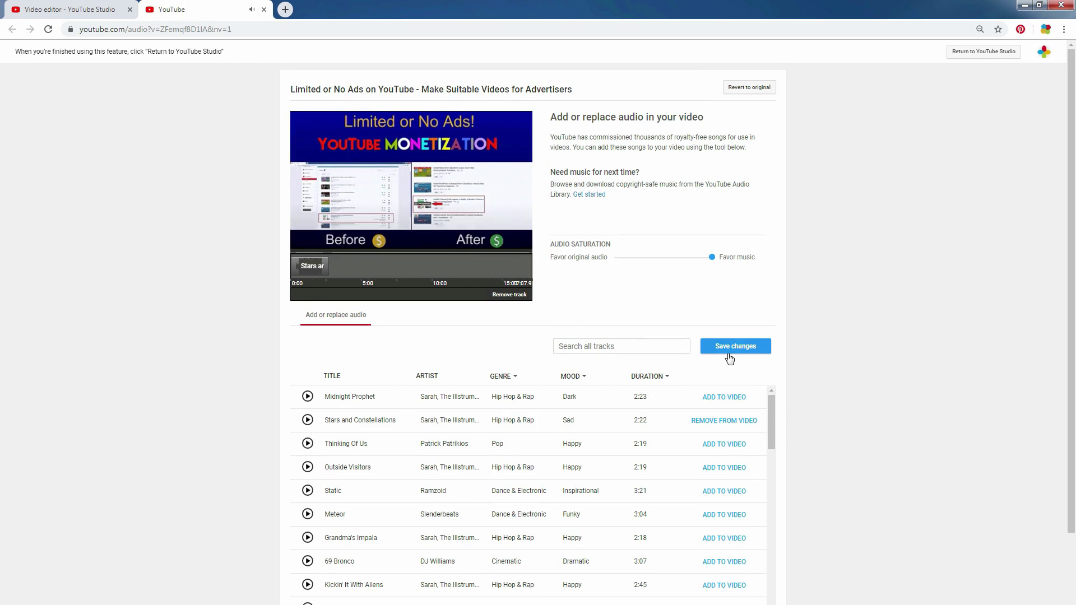
click(264, 10)
click(591, 93)
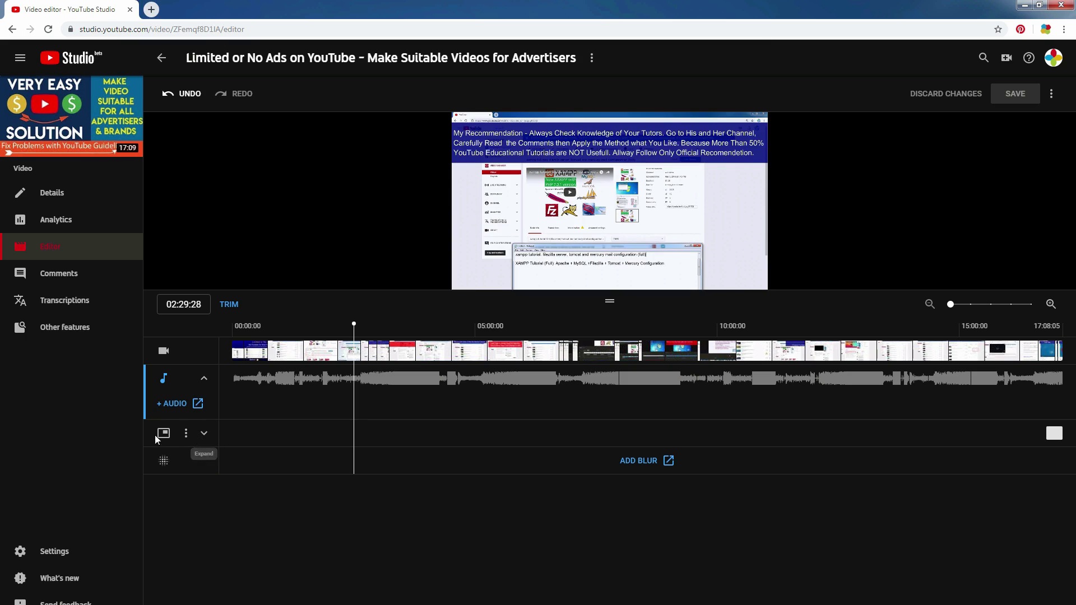
Step: Examine the end screen elements on the timeline and the face and custom blurring options for the video
click(204, 435)
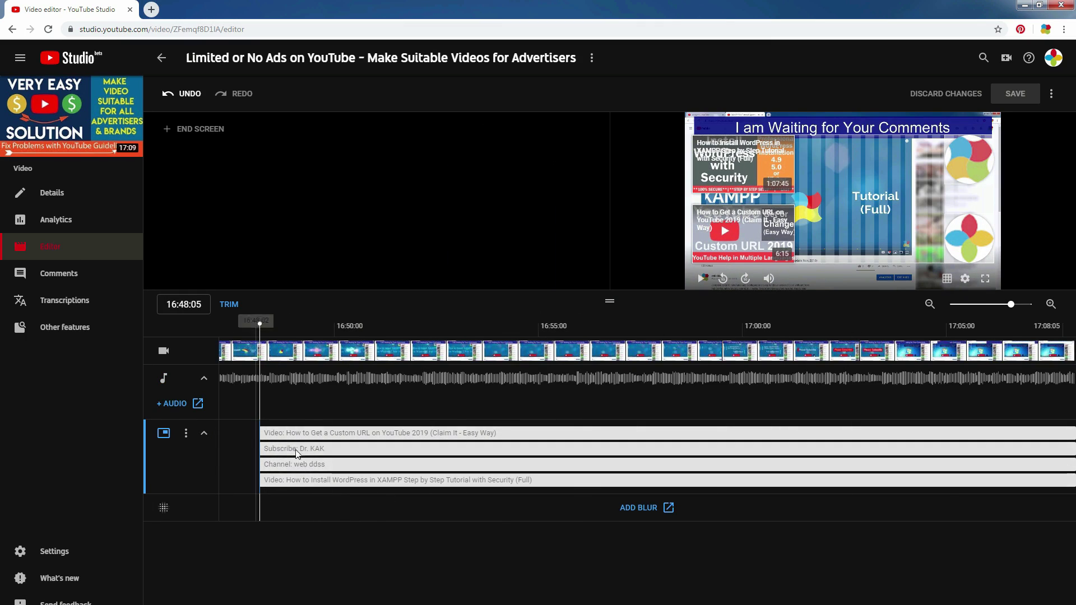
click(205, 433)
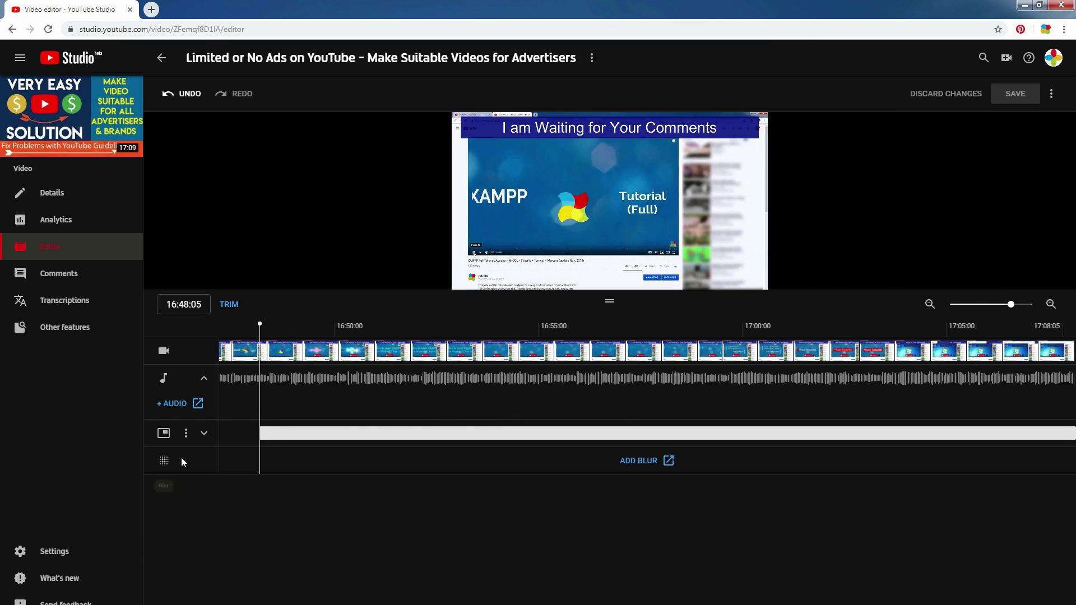
click(622, 465)
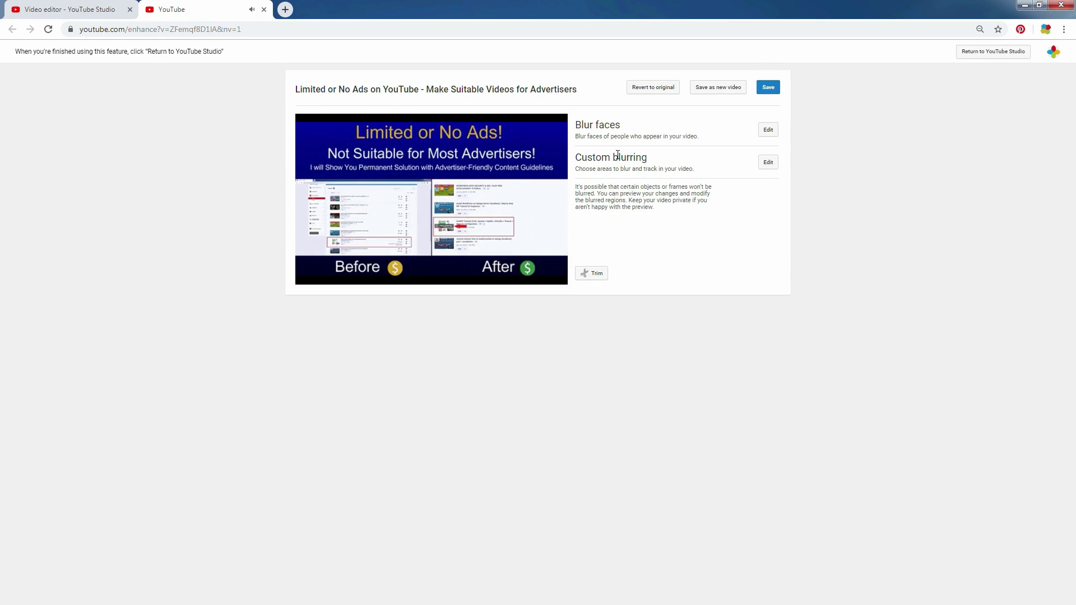
click(263, 10)
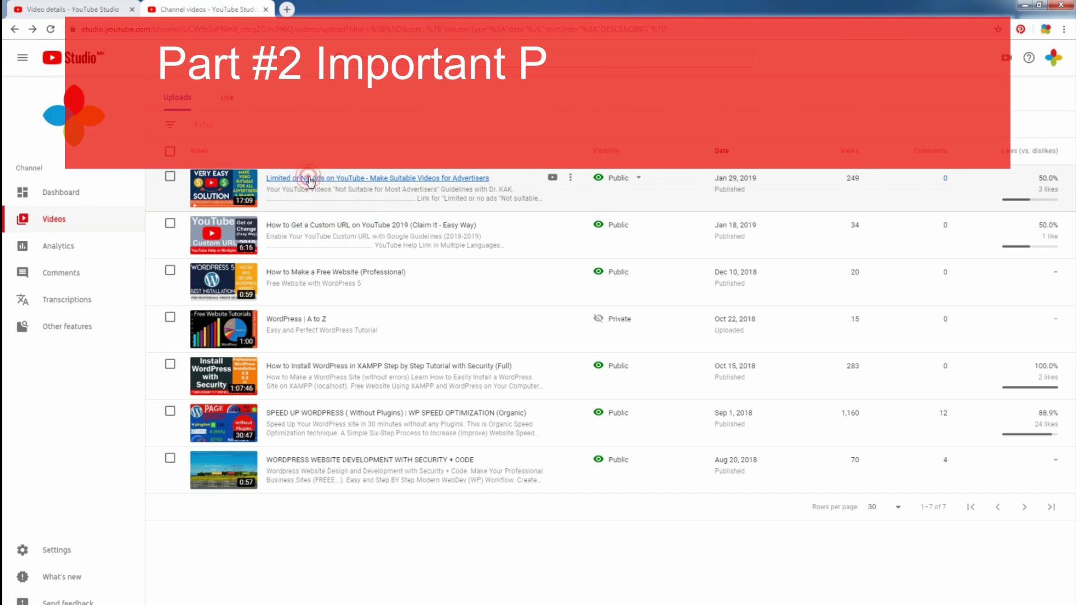
Step: Open the cards of the video "Limited or No Ads on YouTube" and inspect each of the four cards on the timeline
click(309, 179)
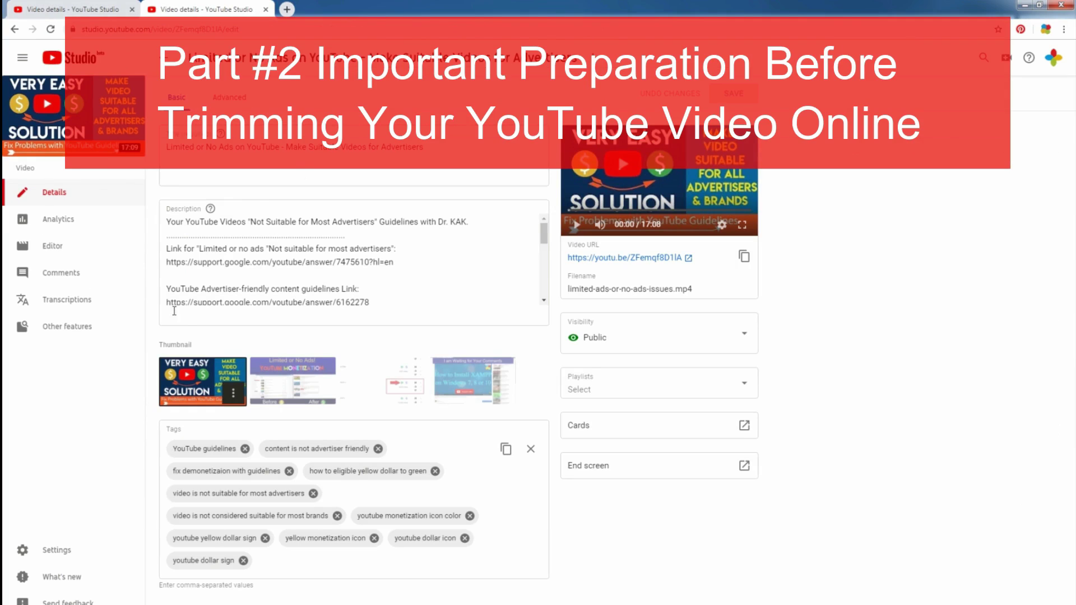
click(642, 427)
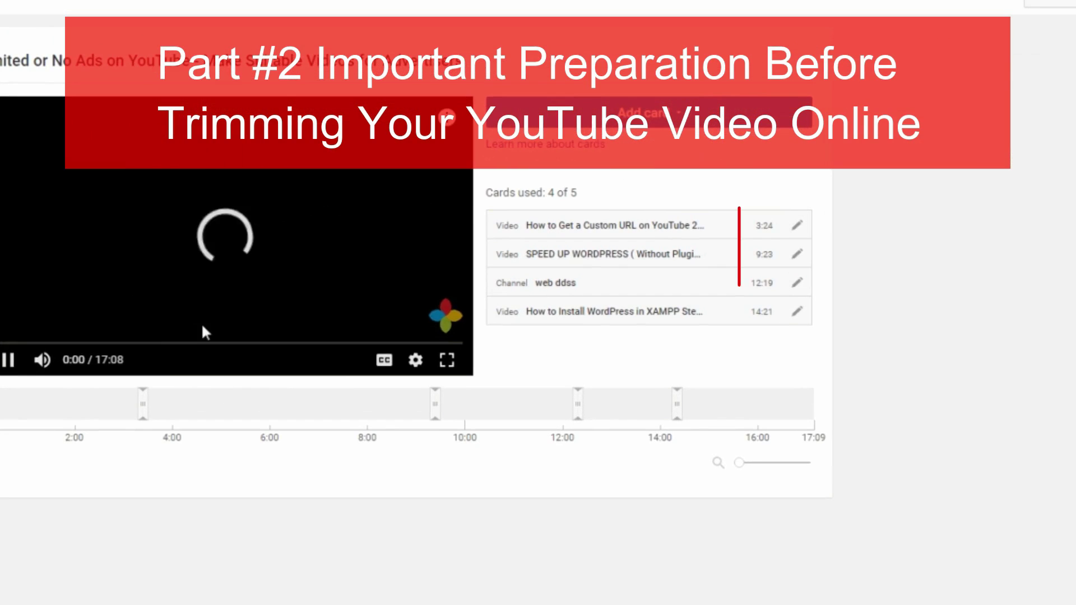
click(144, 435)
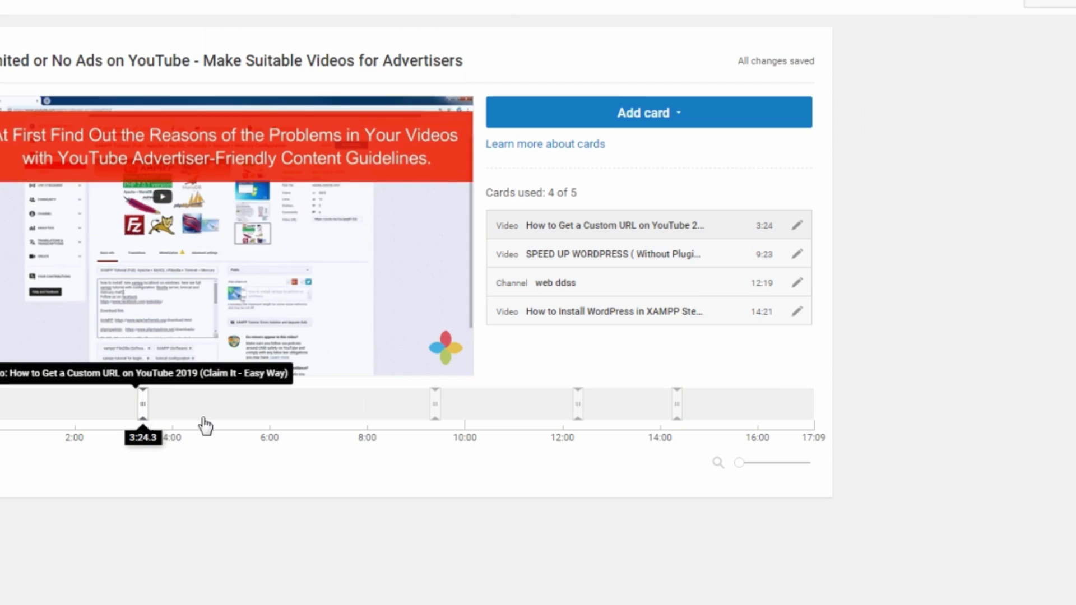
click(434, 422)
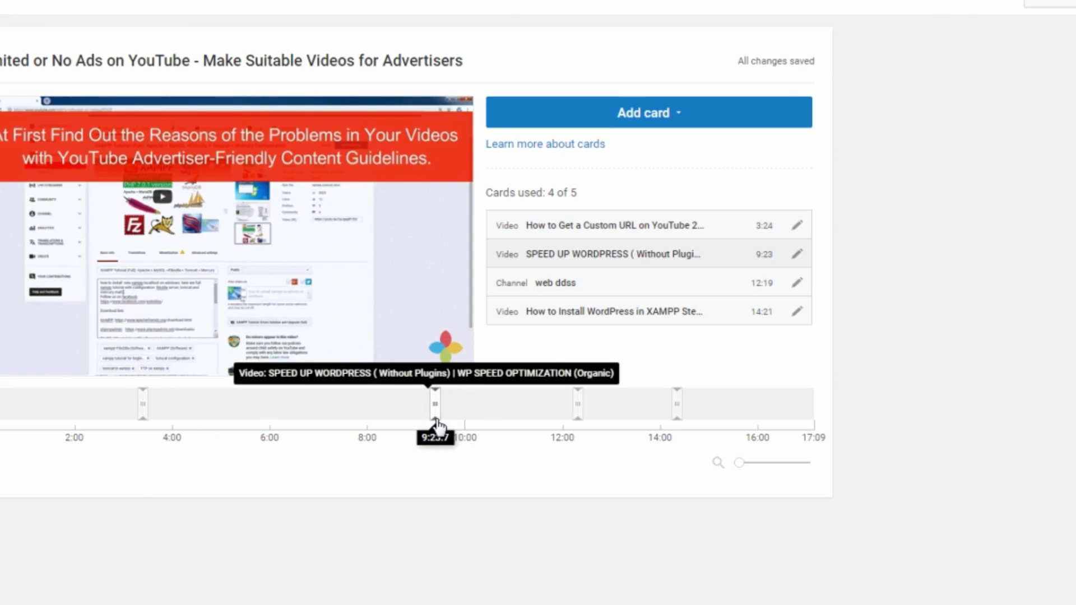
click(579, 423)
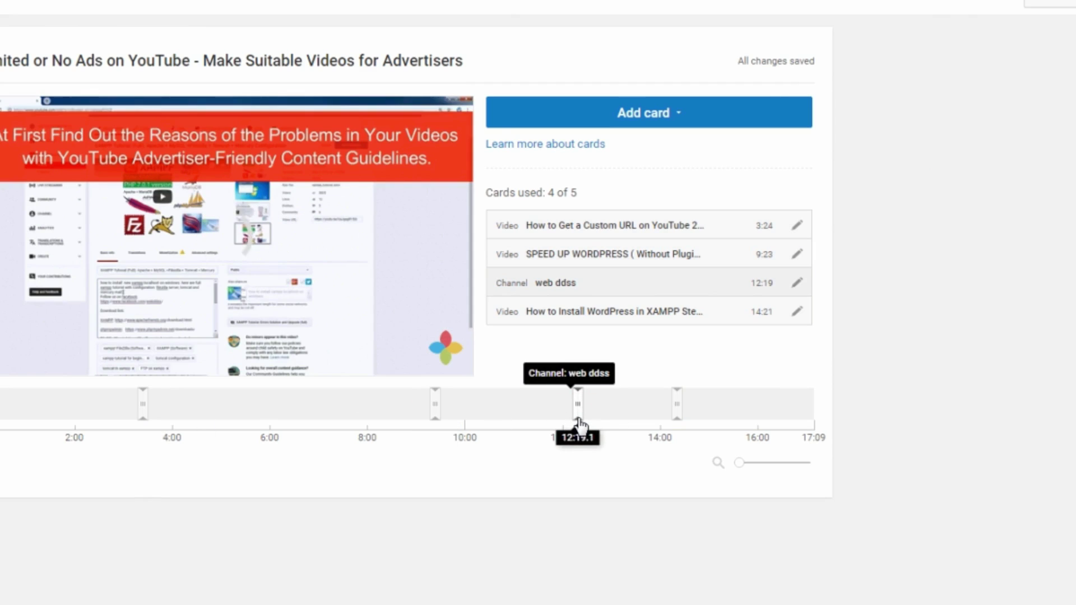
click(677, 418)
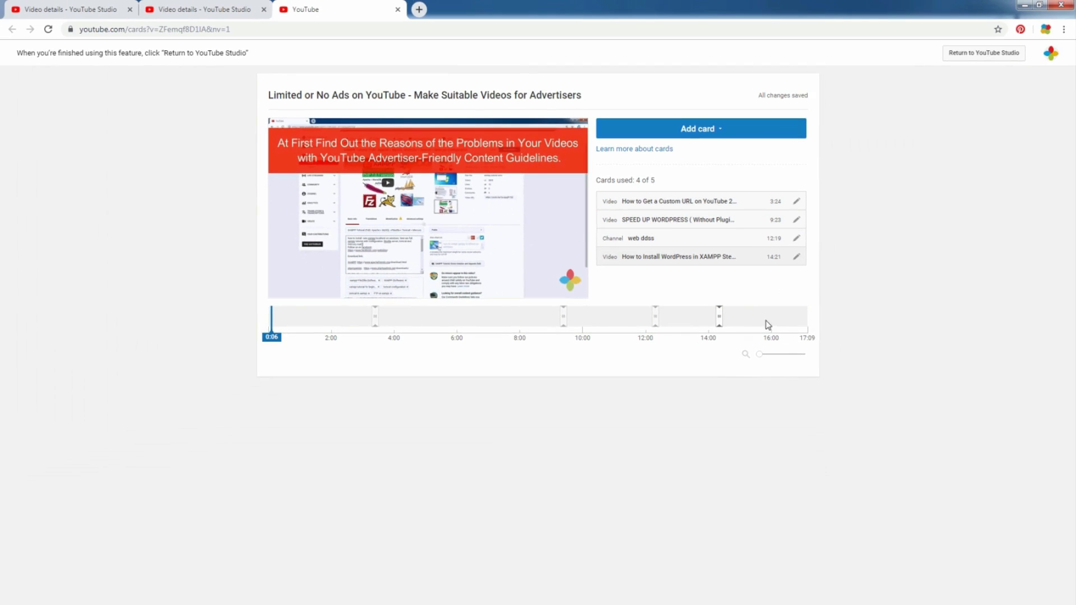
Step: View the editing and deletion options of the card at 3:24, cancel without changes and leave the cards page
click(796, 201)
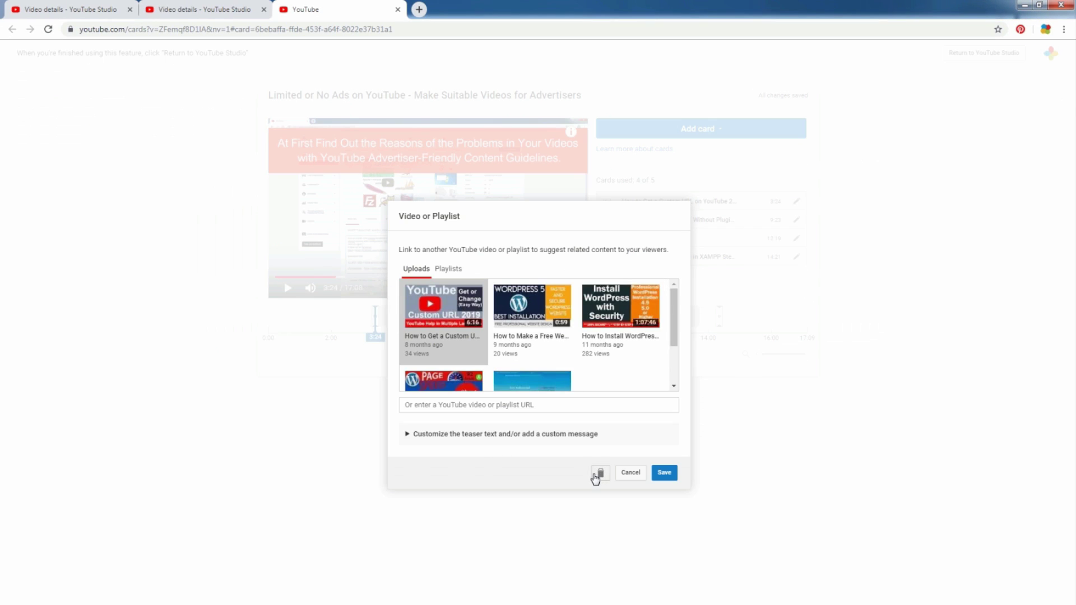
click(631, 474)
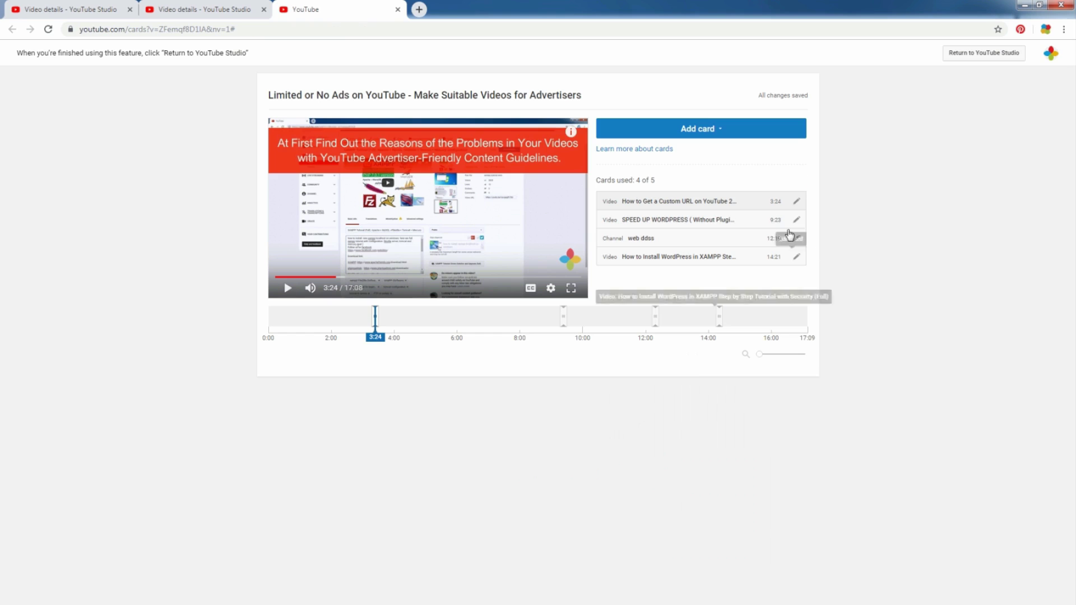
click(397, 10)
Step: Delete all four end screen elements from the video, save the end screen and close its page
click(743, 467)
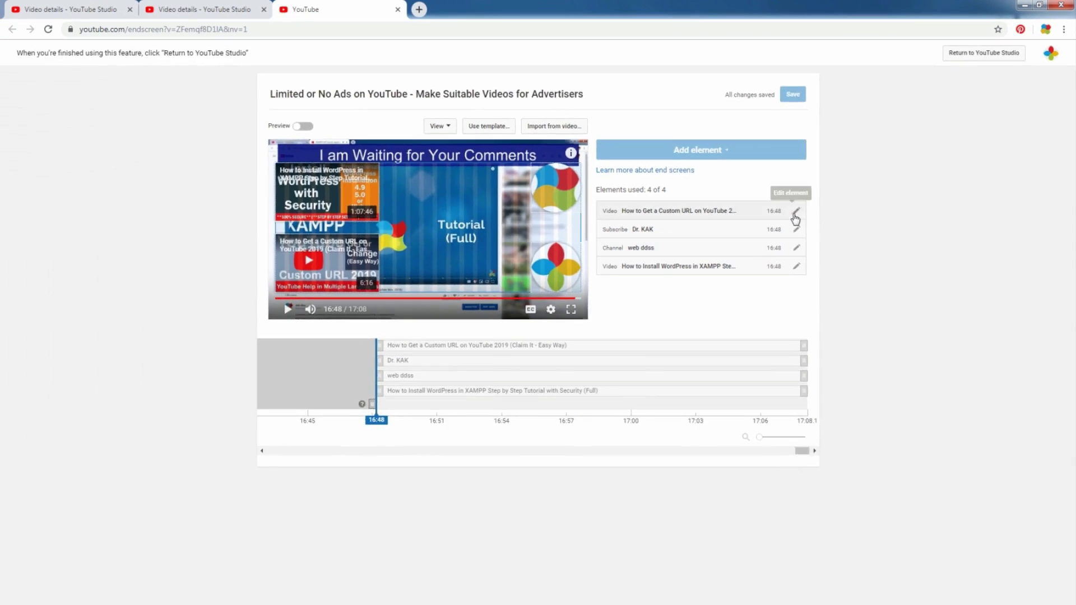
click(682, 297)
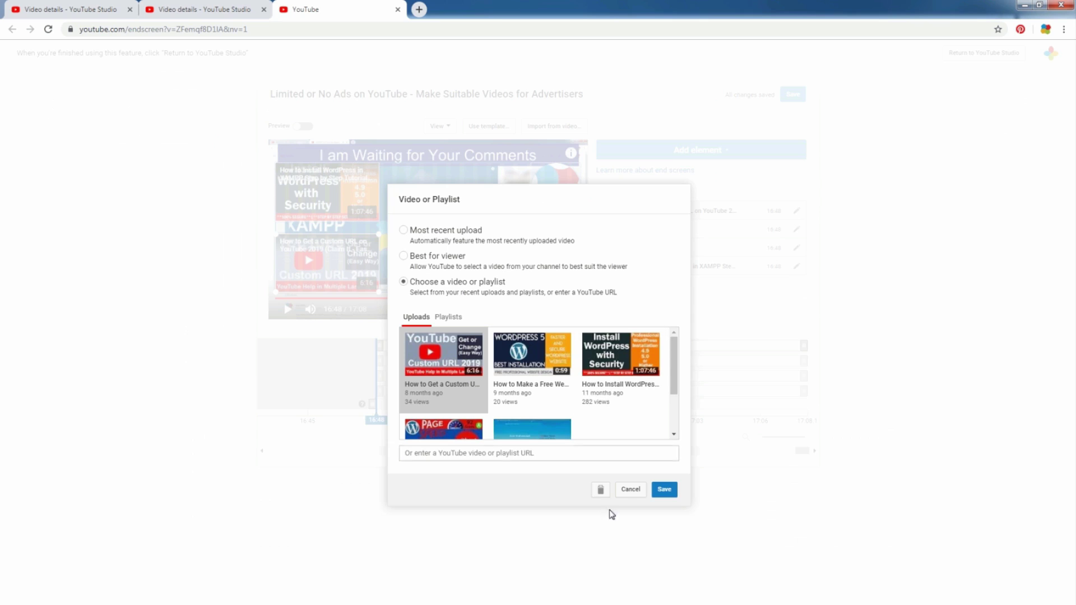
click(605, 495)
click(795, 212)
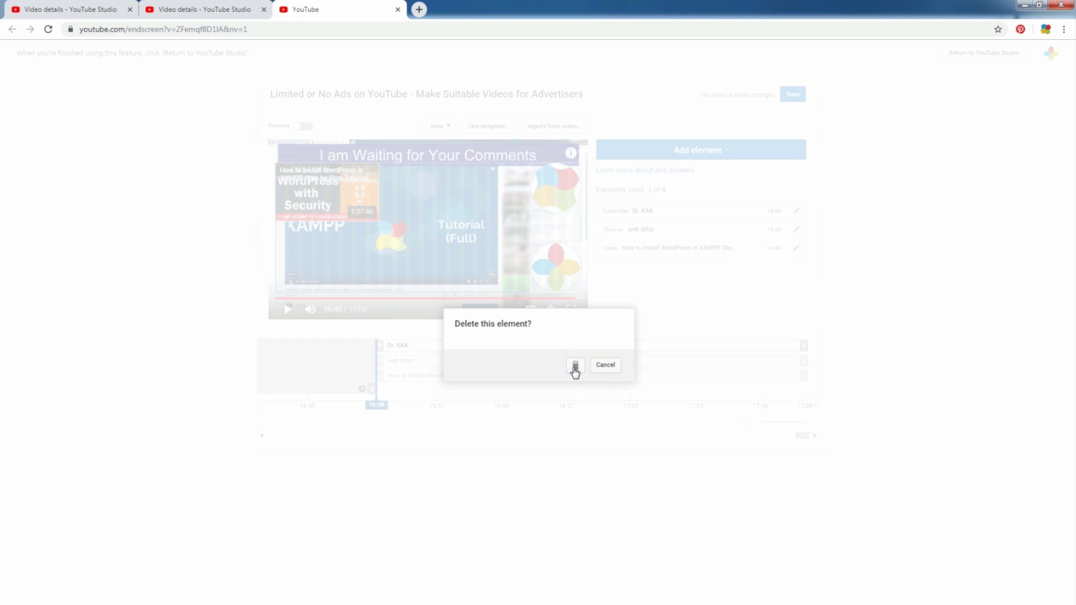
click(575, 368)
click(796, 210)
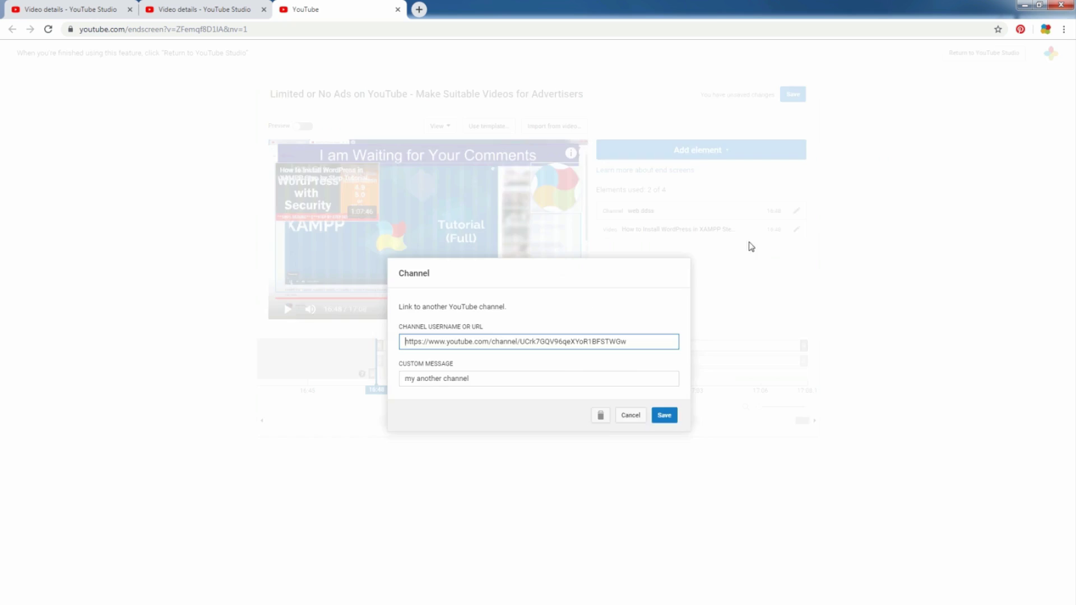
click(602, 417)
click(797, 211)
click(601, 491)
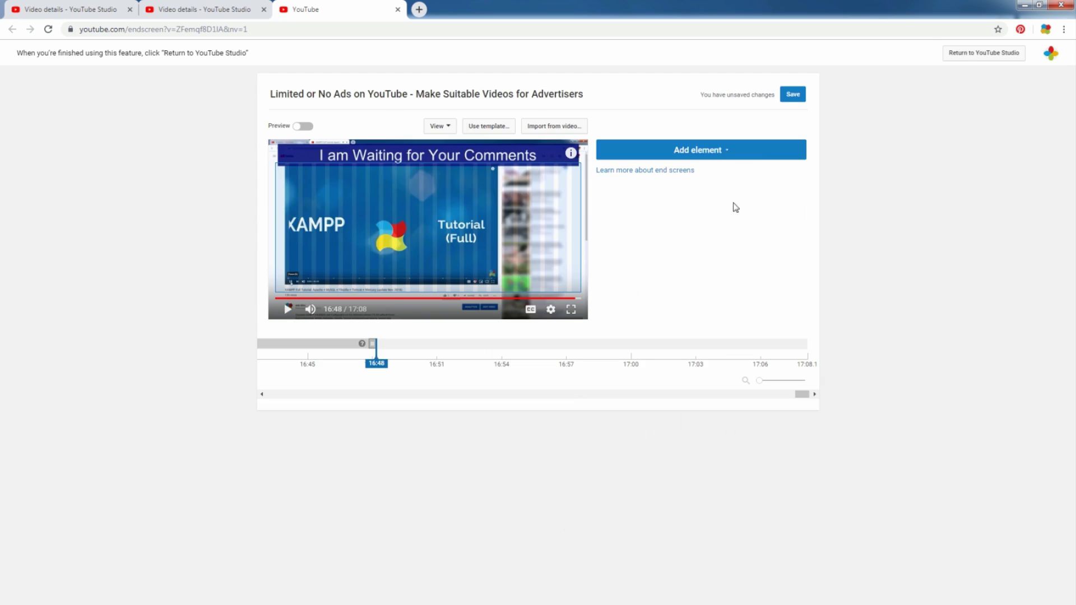
click(791, 95)
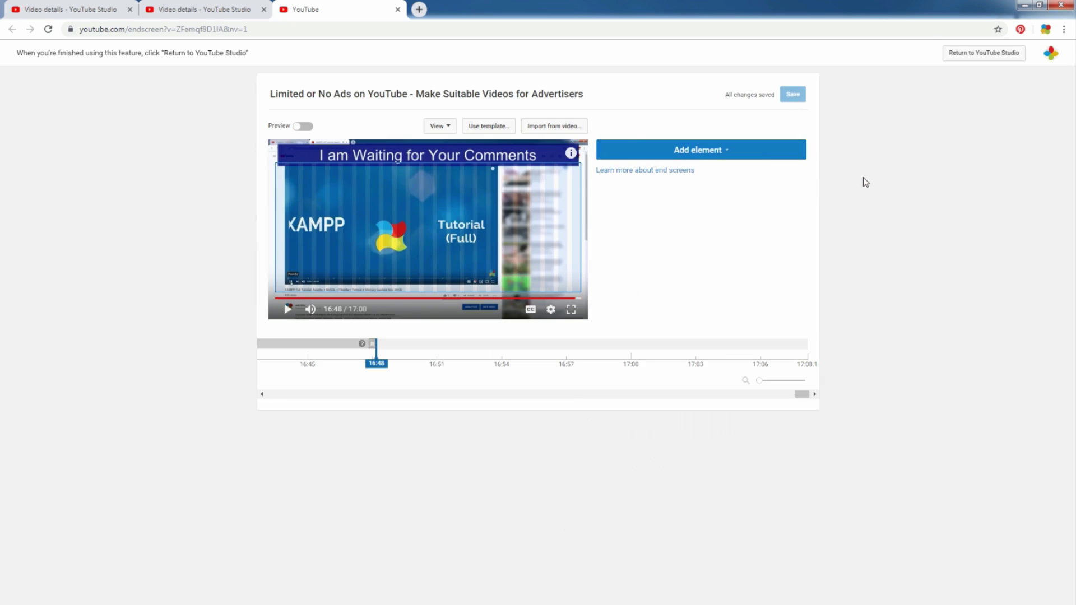
click(397, 11)
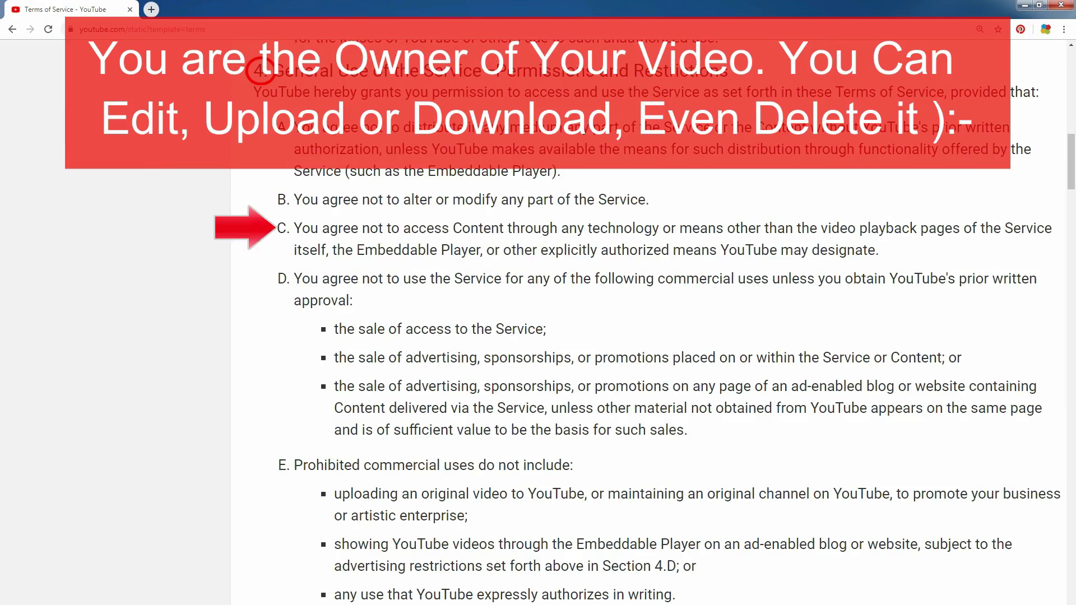
Step: Read clauses 4.C and 5.B of YouTube's Terms of Service on accessing and downloading content
mouse_move(879, 249)
mouse_down()
mouse_move(356, 250)
mouse_move(293, 228)
mouse_up()
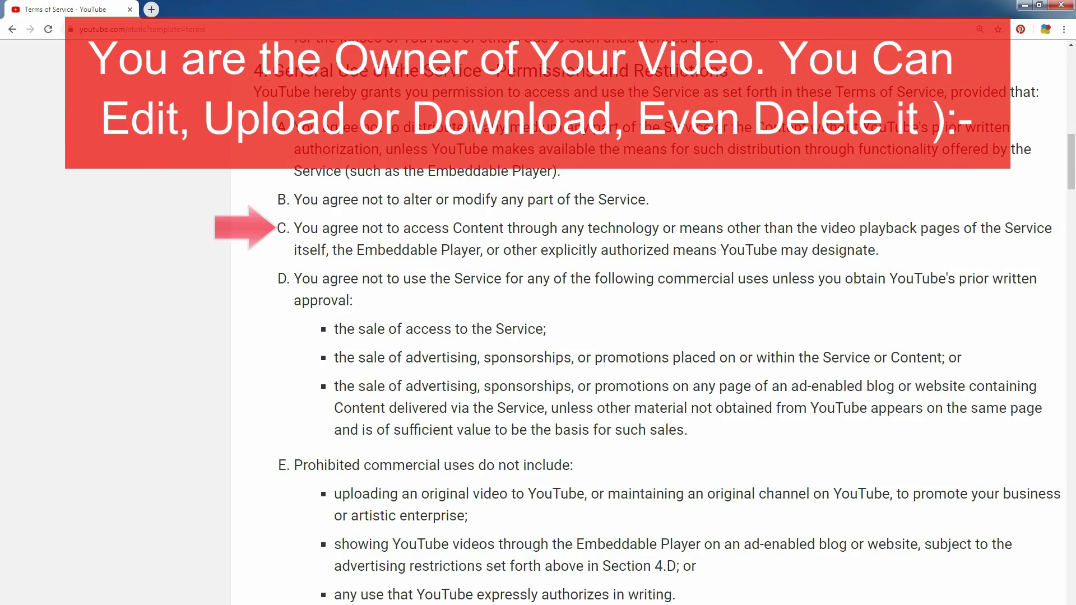
scroll(645, 381, down, 15)
scroll(644, 381, down, 1)
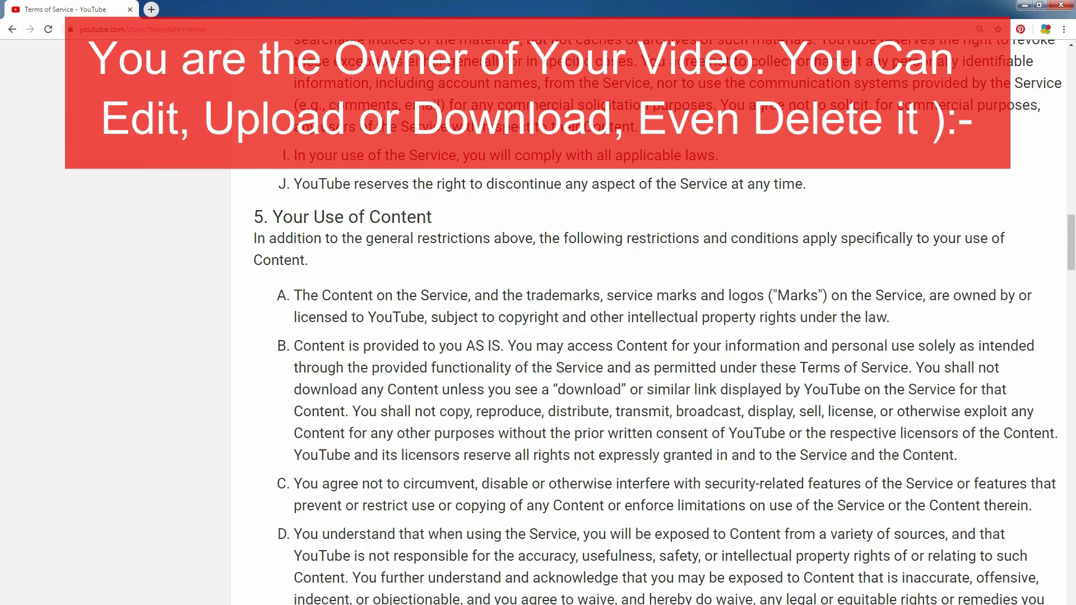
drag(957, 455, 294, 346)
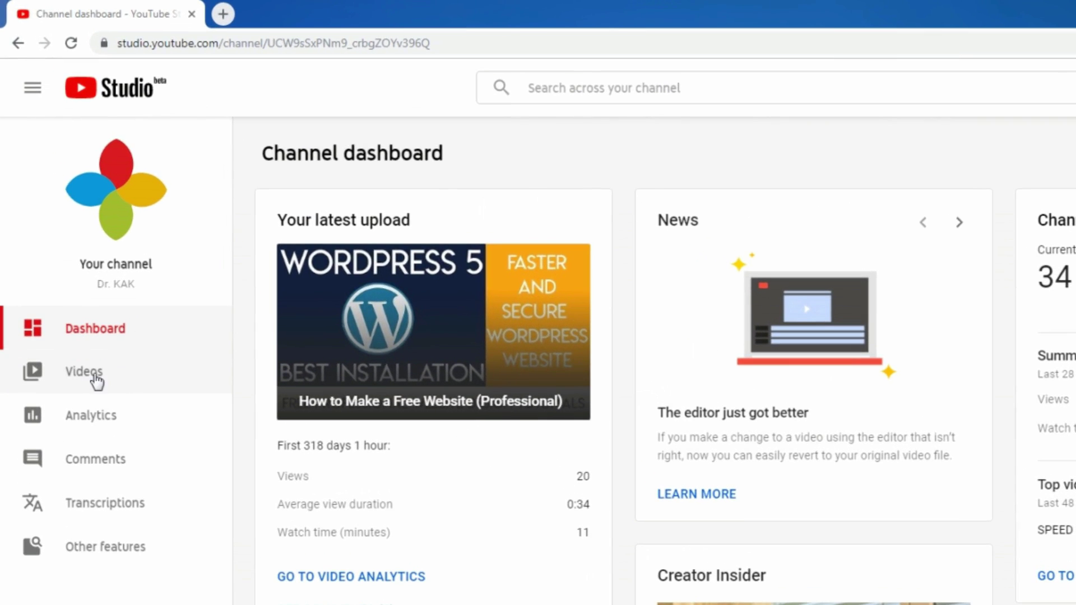
Step: Download the video "Limited or No Ads on YouTube - Make Suitable Videos for Advertisers" from the channel's uploads
click(96, 381)
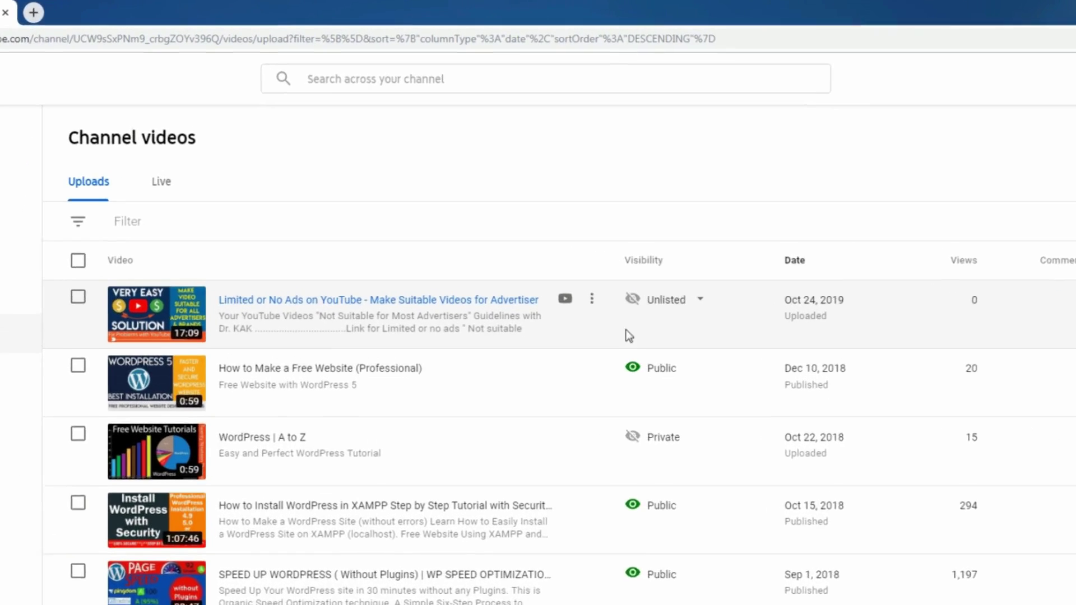
click(599, 342)
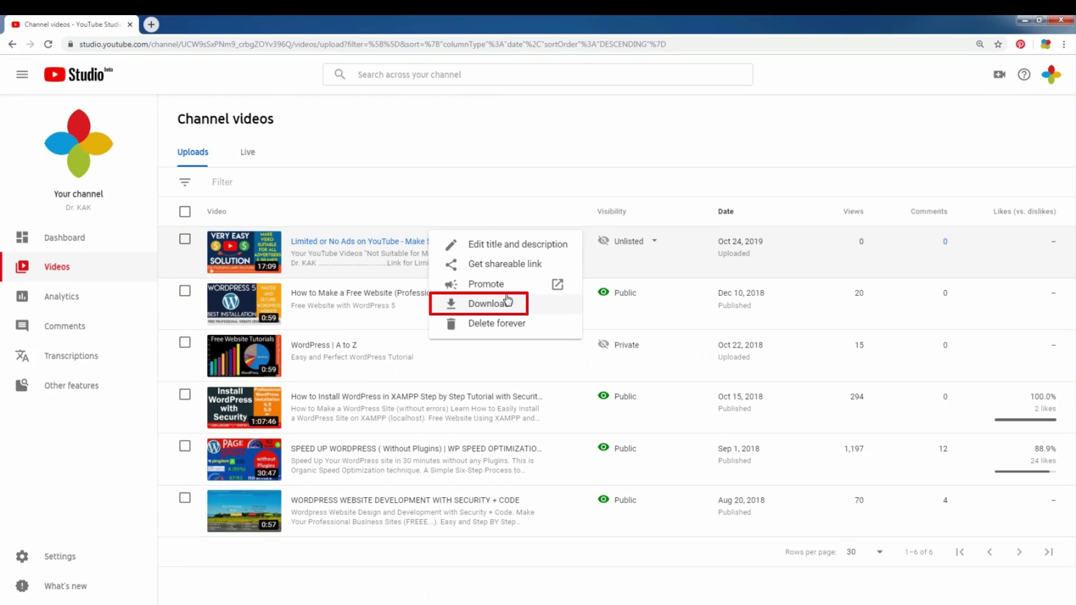
click(489, 223)
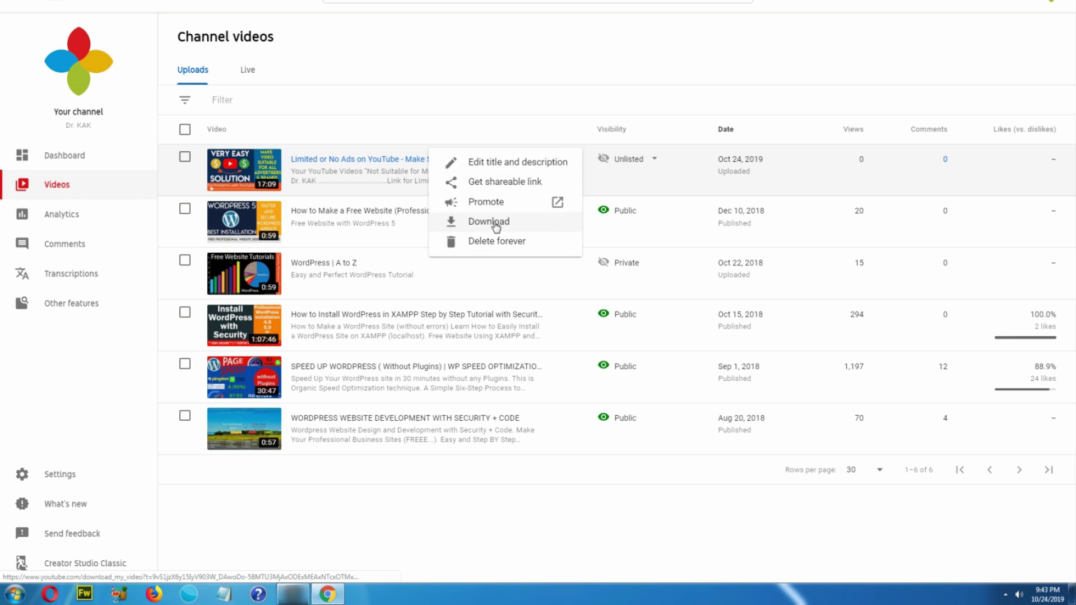
click(496, 225)
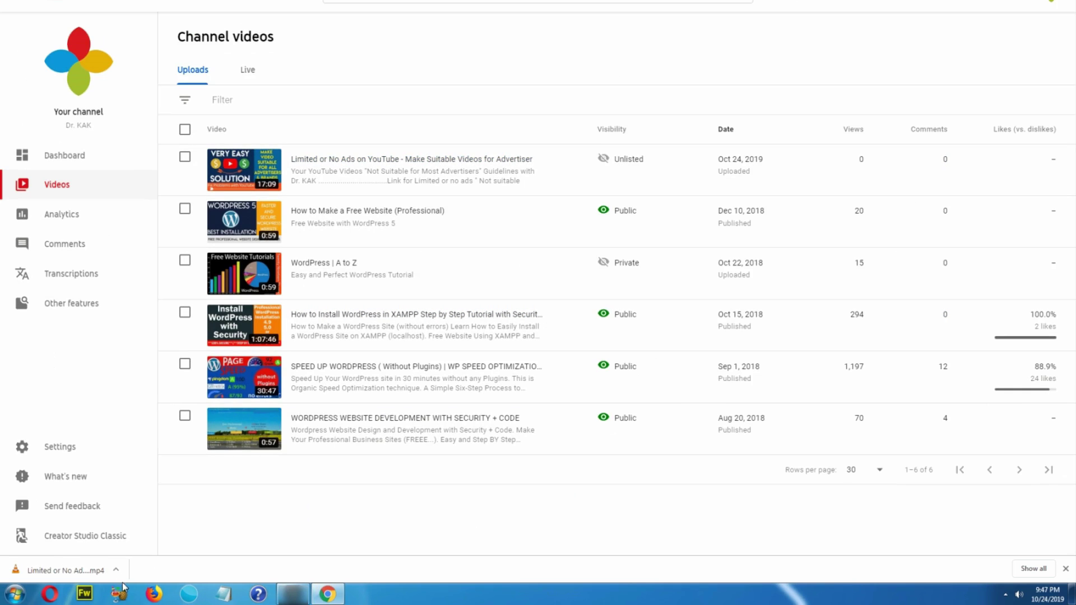
Step: Show the downloaded MP4 in its folder, copy the file and minimize the folder window
click(116, 569)
click(147, 532)
right_click(110, 35)
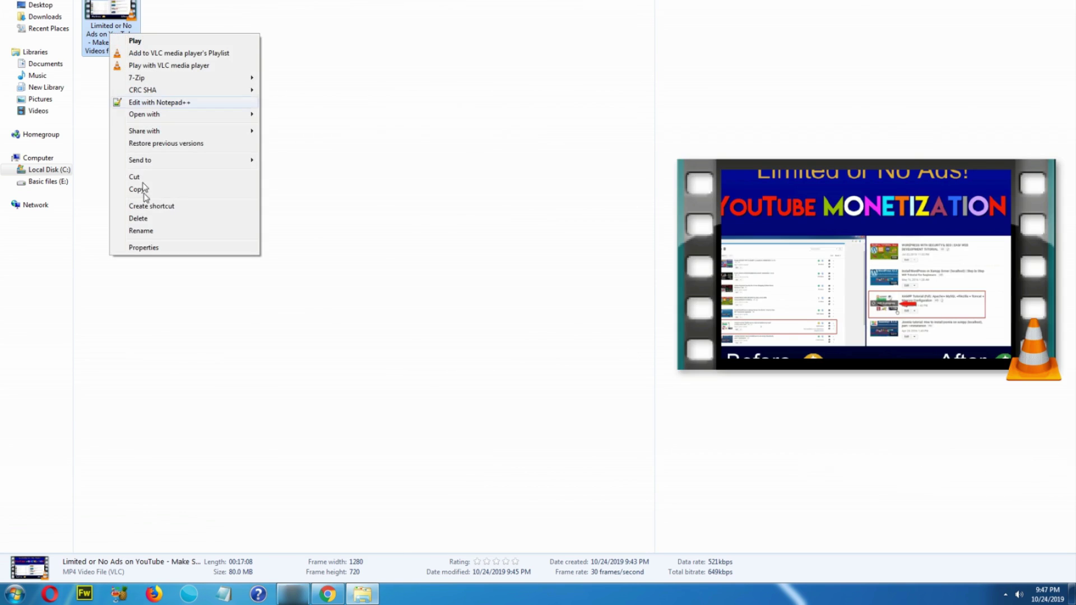
click(137, 190)
click(1024, 0)
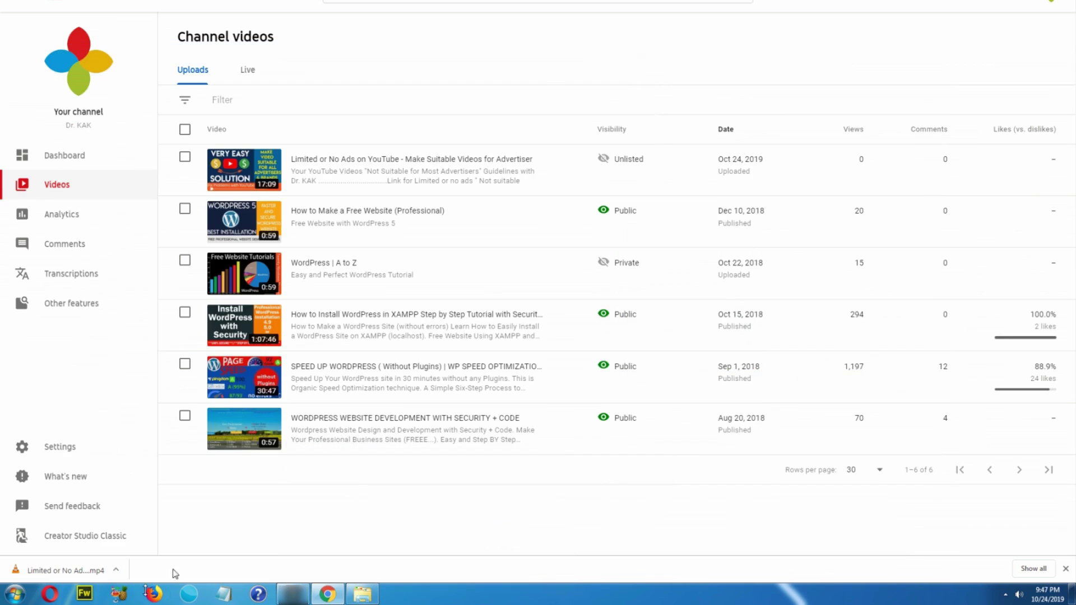
Step: Paste the copied MP4 into the "for upload" folder inside "Trim your videos" on the Basic files (E:) drive
click(14, 597)
click(191, 129)
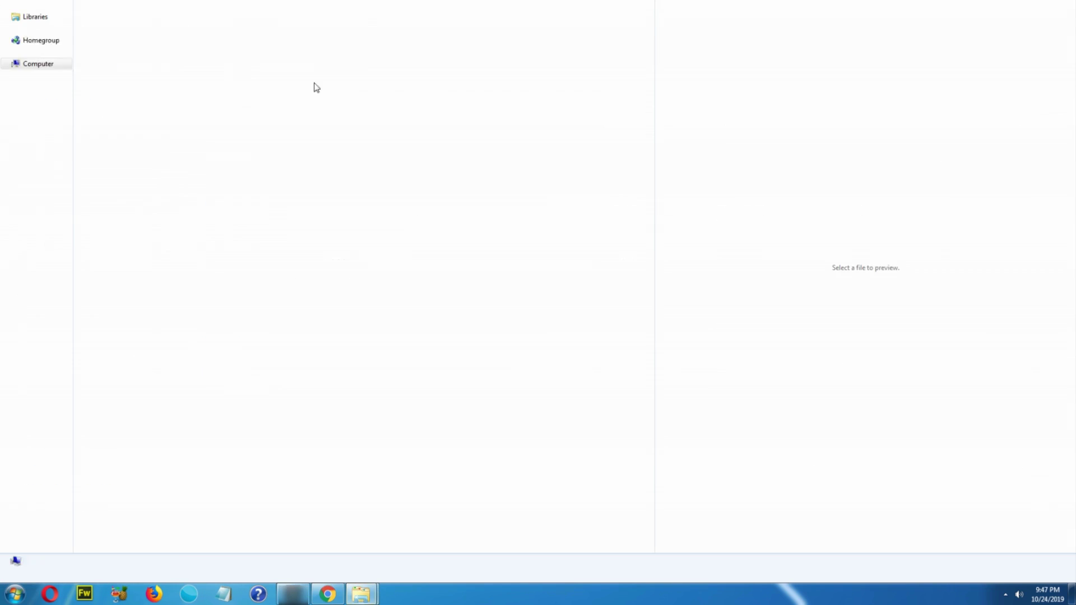
double_click(321, 29)
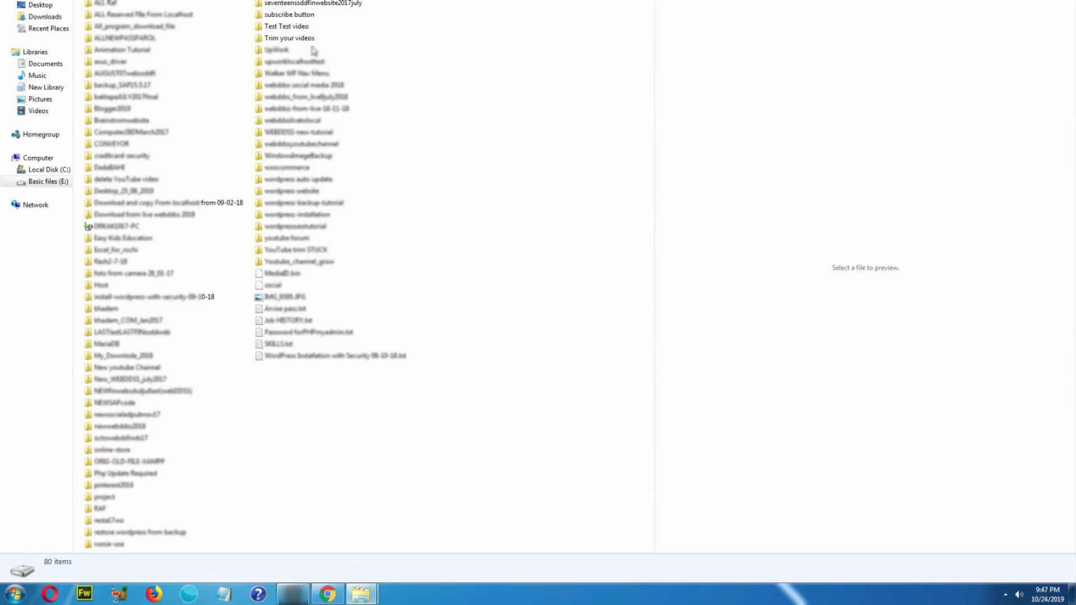
double_click(312, 42)
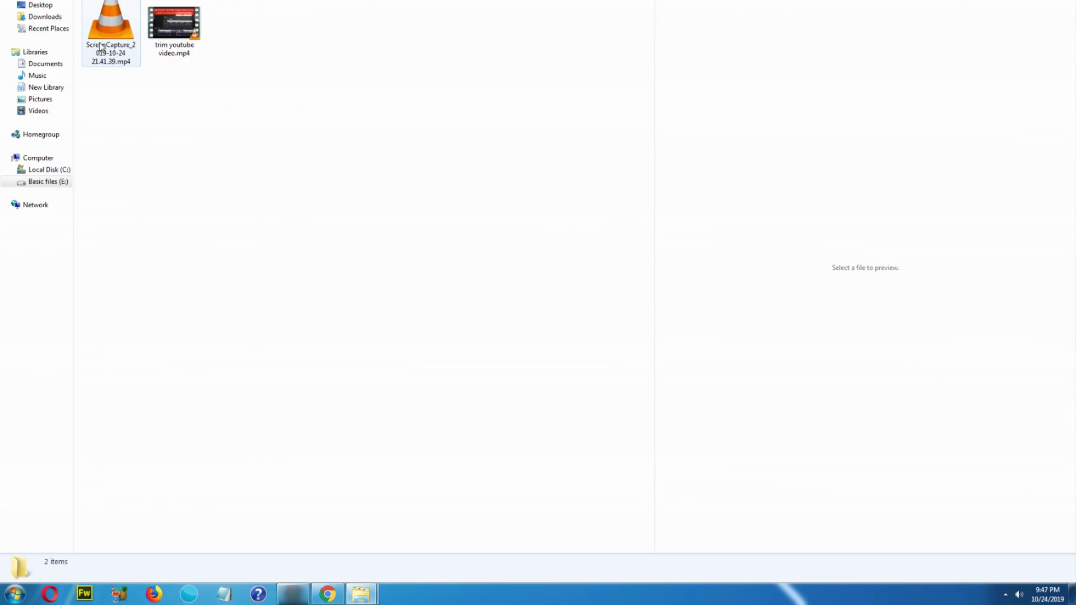
right_click(135, 122)
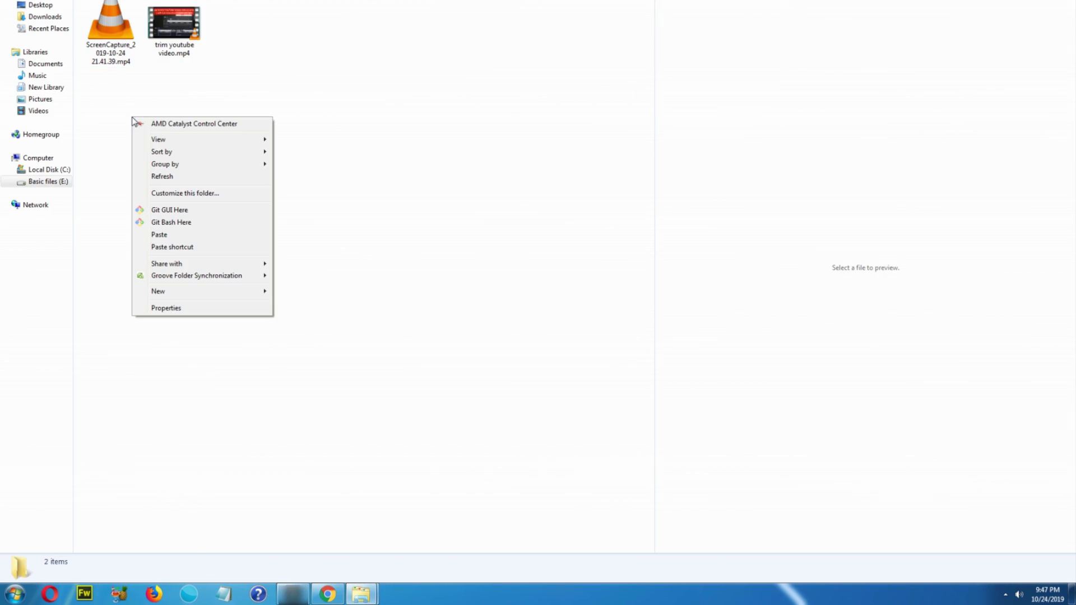
click(163, 237)
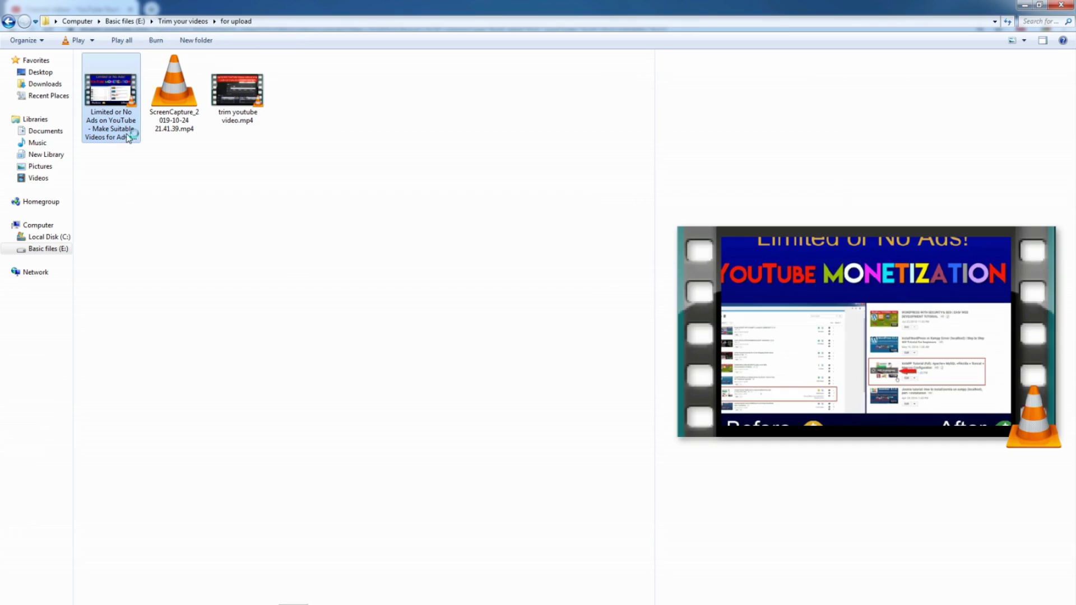
Step: Play the pasted video in VLC and seek to 01:05 and 01:49, the bounds of the first section to cut
double_click(128, 138)
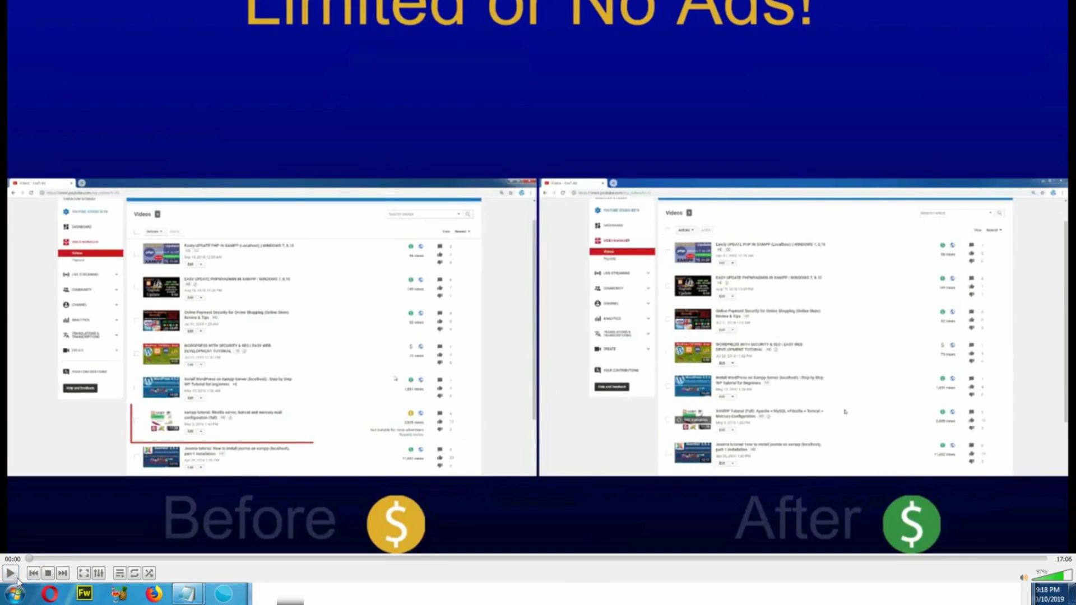
click(67, 558)
click(167, 525)
click(160, 525)
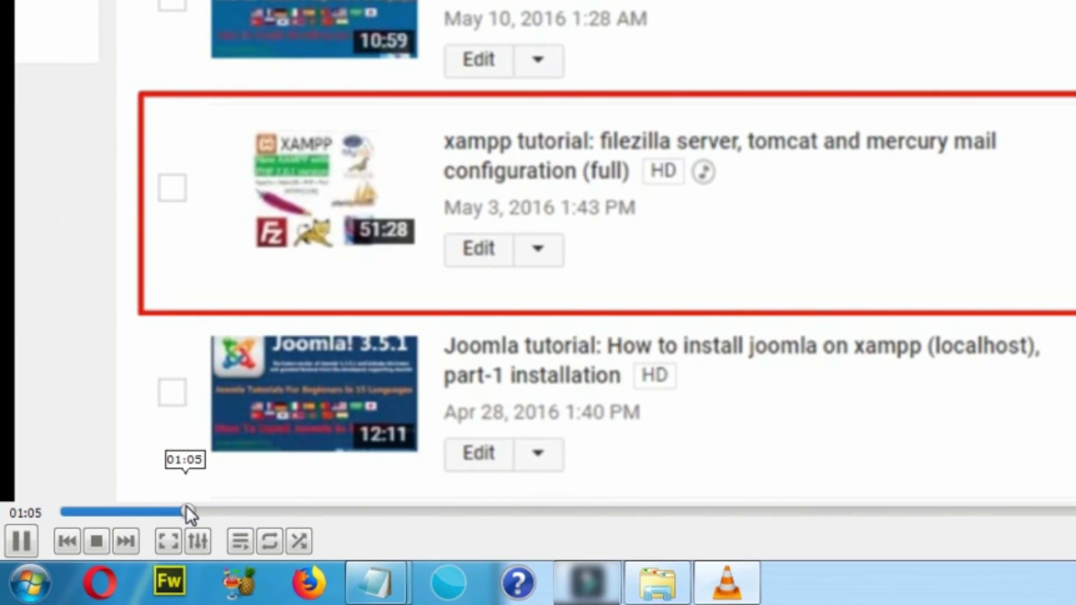
mouse_move(186, 505)
mouse_down()
mouse_move(202, 519)
mouse_move(187, 517)
mouse_up()
key(space)
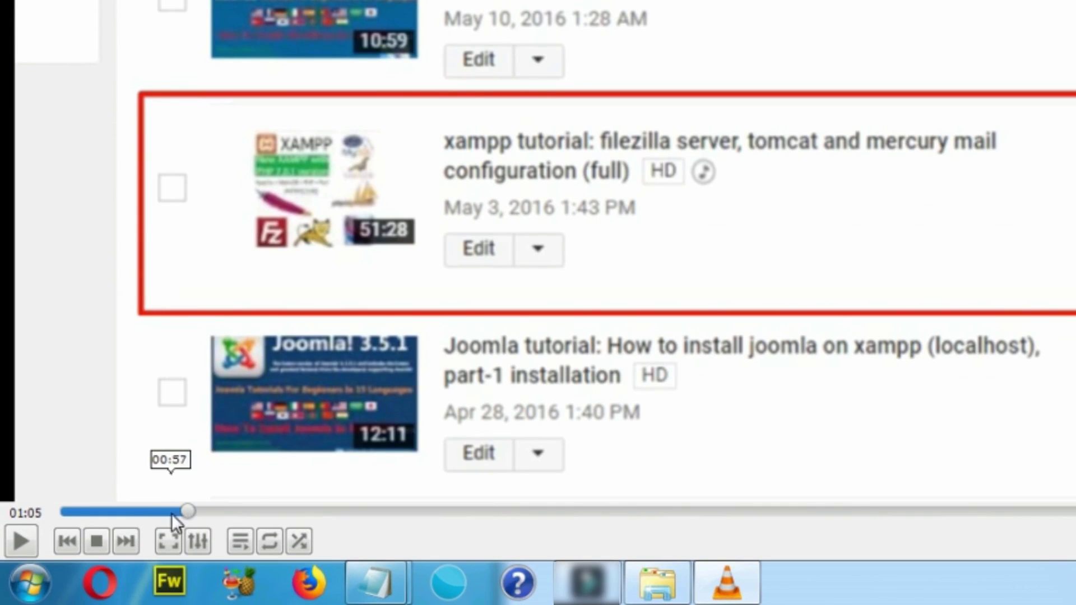
drag(186, 519, 275, 515)
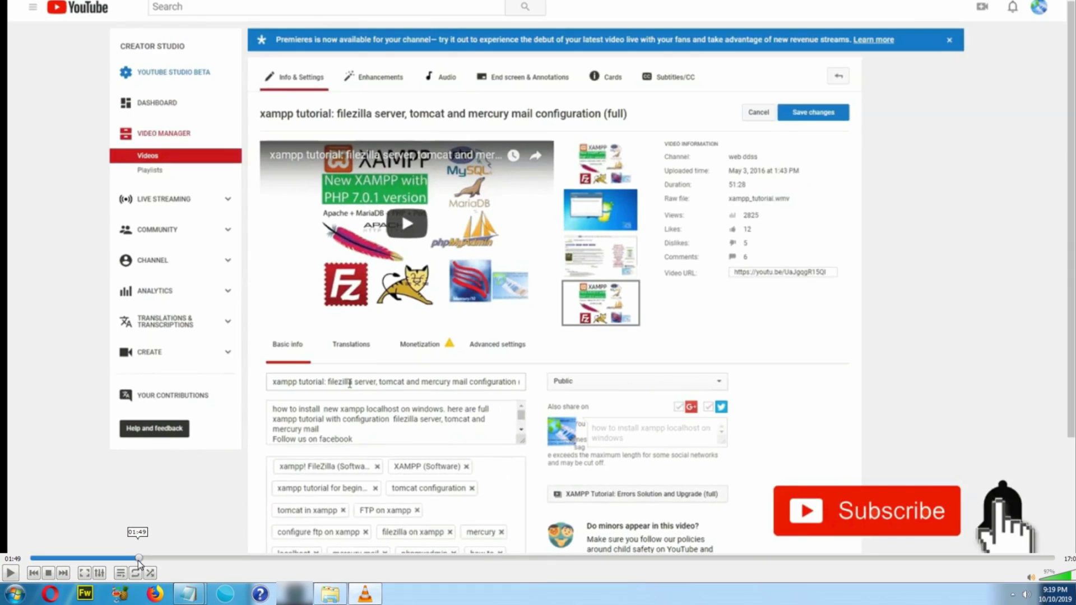
Step: Record the range "01.05.00 to 01.49.00" in the untitled Notepad document and minimize it
click(189, 593)
click(401, 381)
right_click(401, 380)
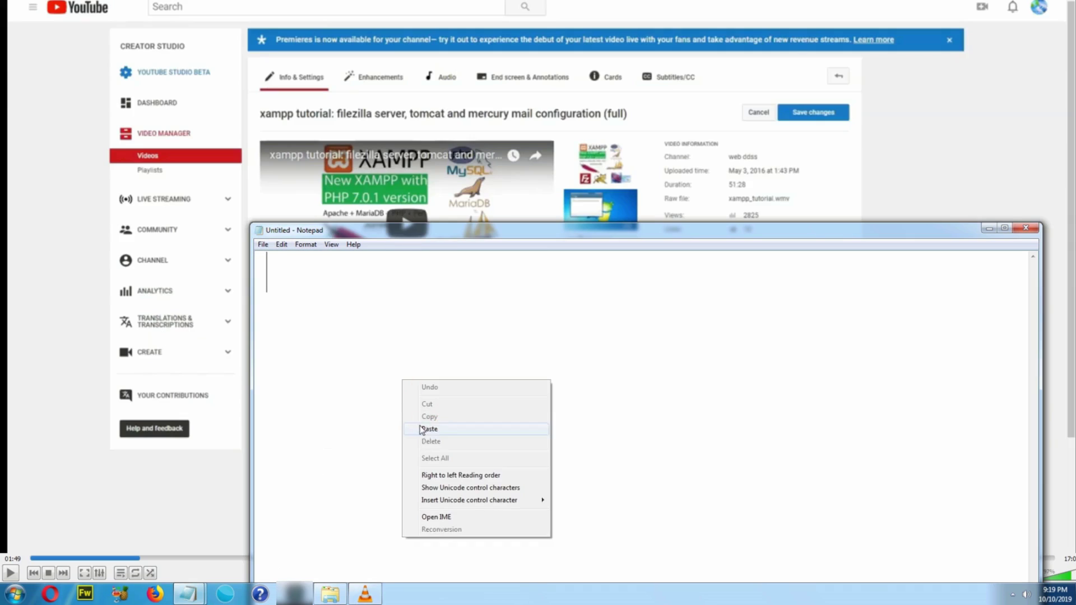
click(424, 429)
click(985, 232)
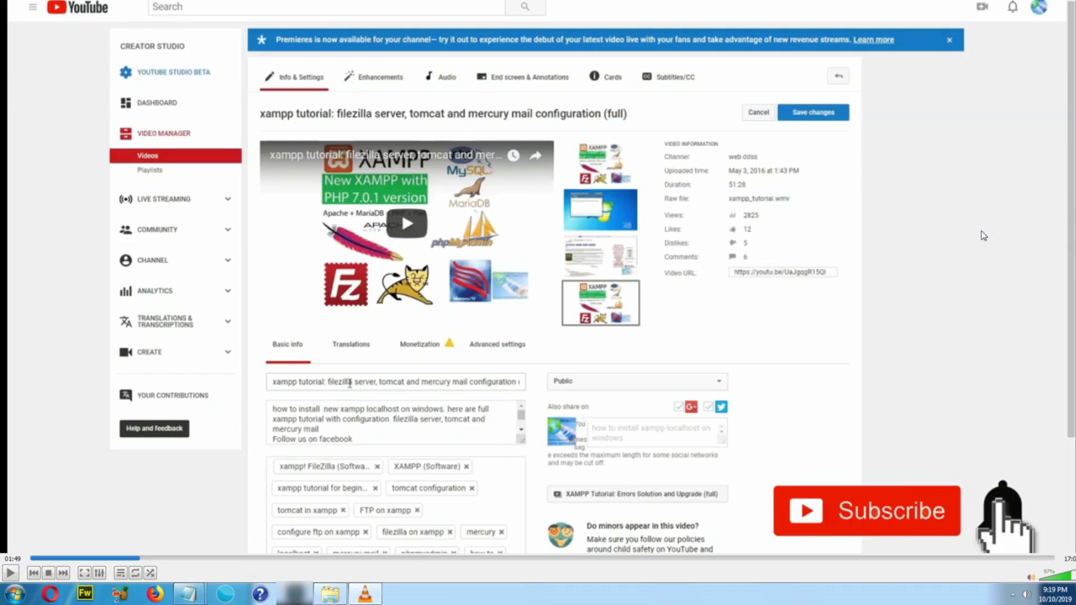
Step: Seek the video to 06:14 and 07:38, and add "06.14.00 to.07.38.00" as the second line of the Notepad list
click(403, 558)
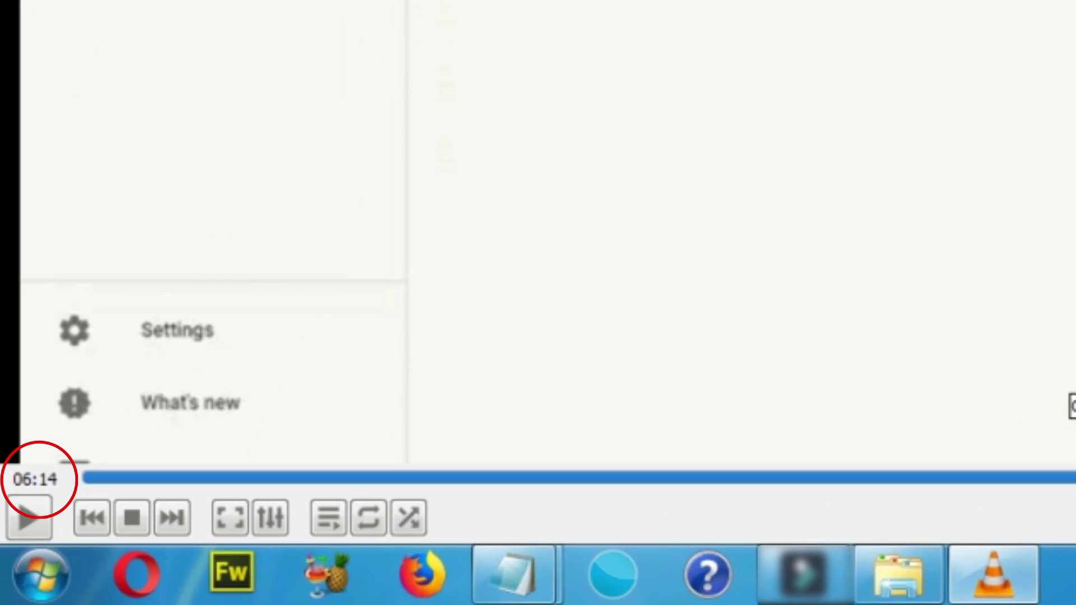
drag(402, 558, 486, 556)
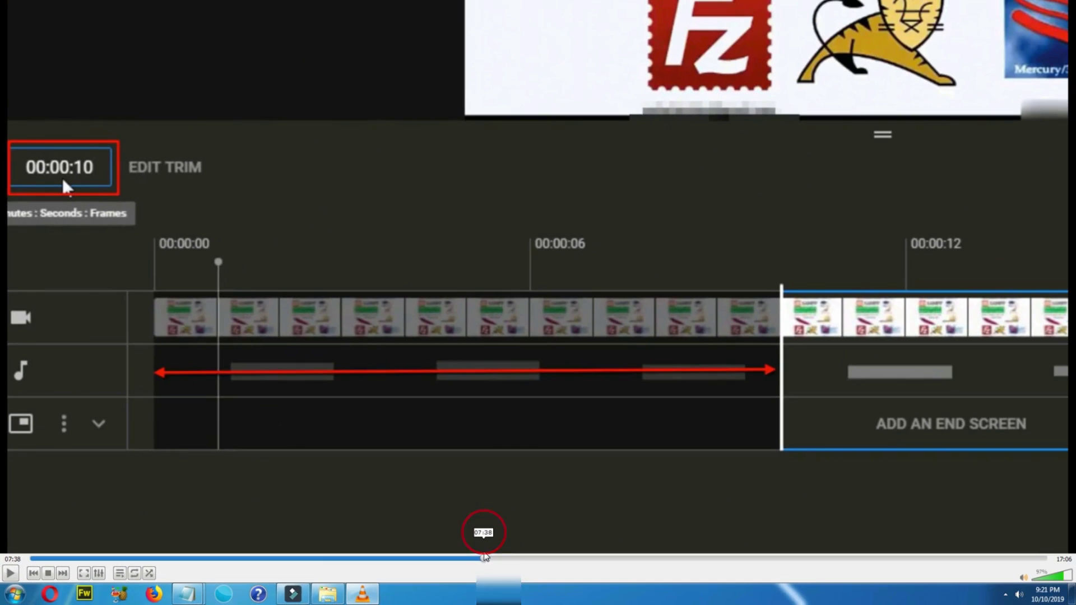
mouse_move(188, 593)
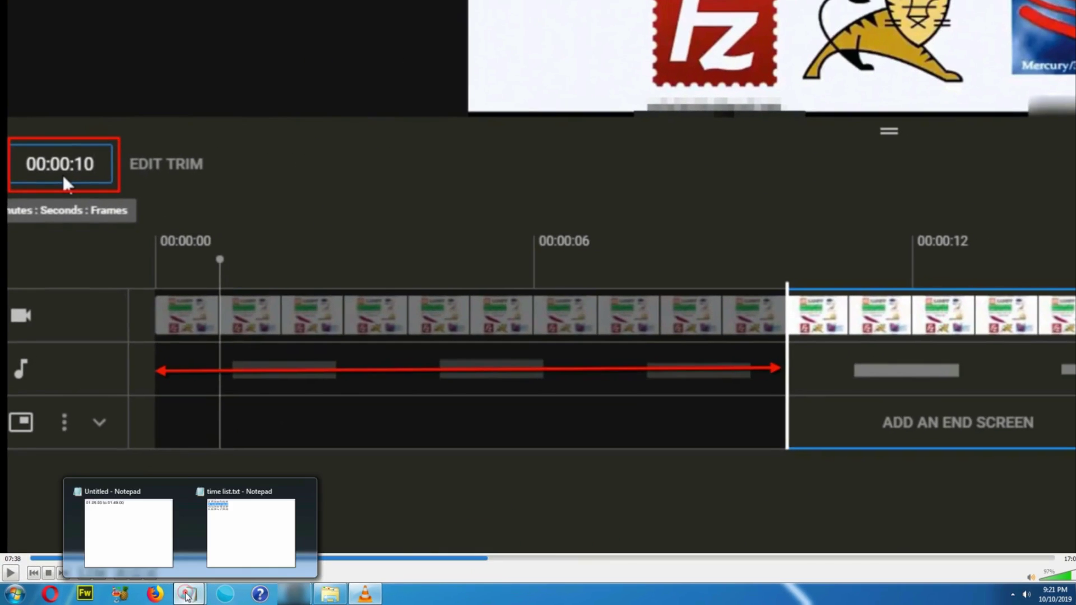
click(125, 522)
key(Return)
text(06.14.00 to.07.38.00)
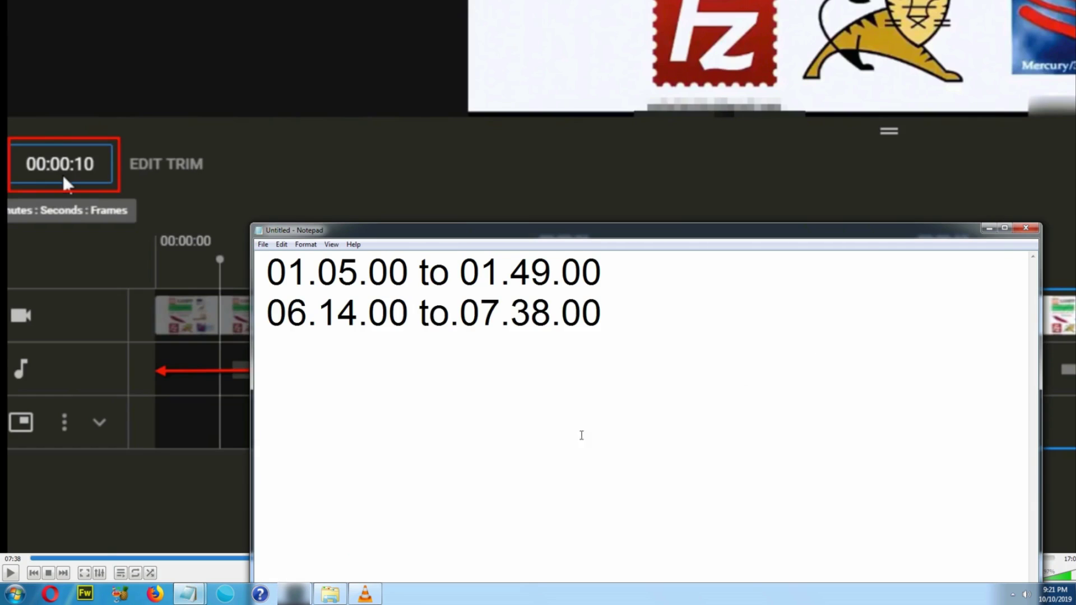
click(986, 230)
Step: Seek the video to 10:14 and 10:38, and add "10.14.00 to 10.38.00" as the third line of the Notepad list
drag(486, 558, 644, 561)
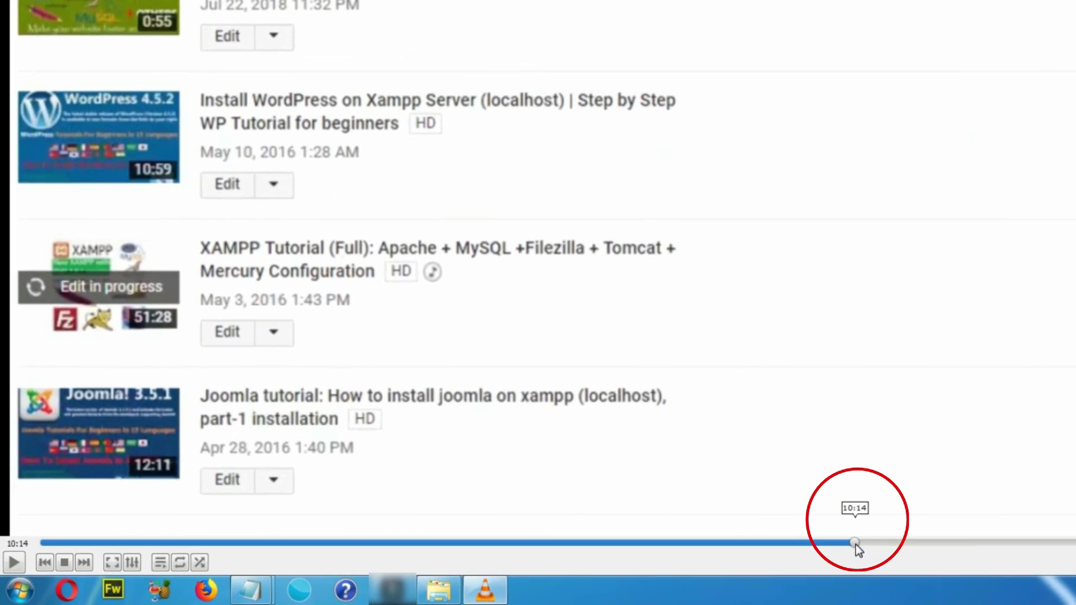
drag(856, 546, 903, 544)
drag(674, 561, 664, 559)
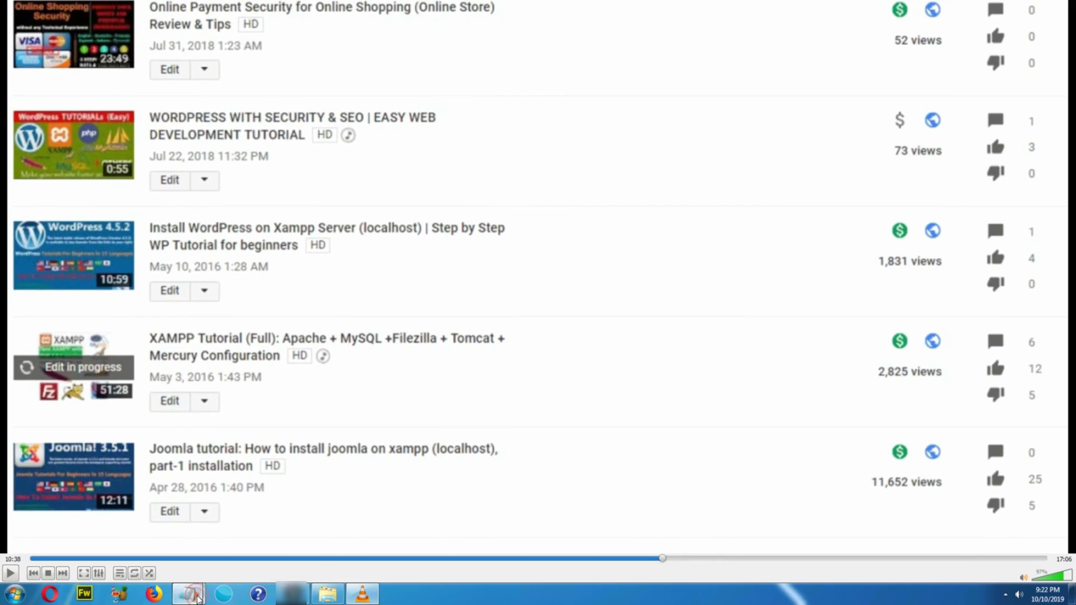
click(197, 599)
click(168, 542)
right_click(471, 441)
click(494, 332)
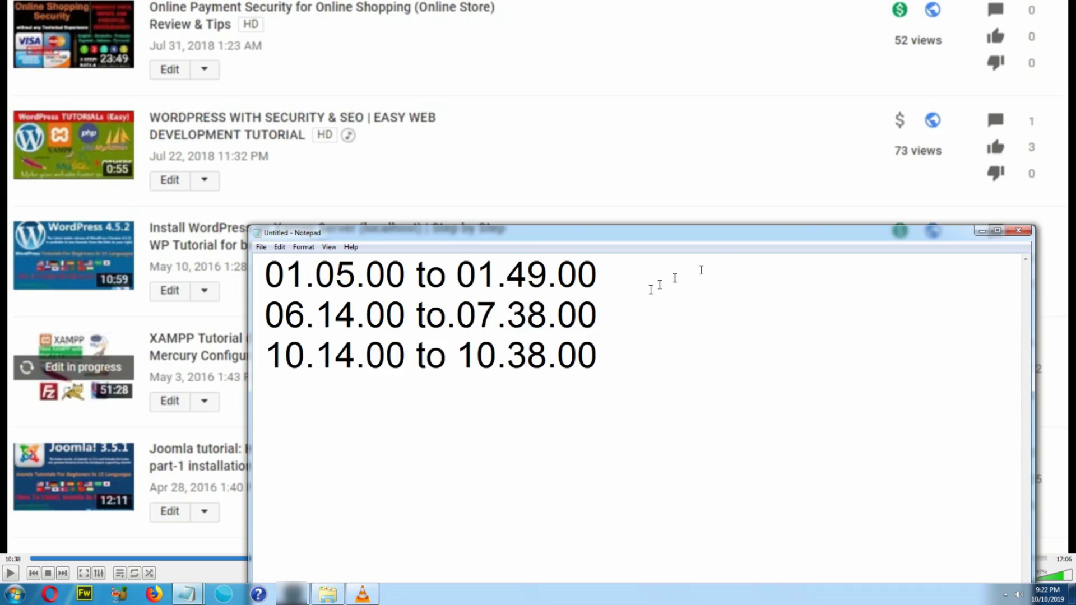
click(984, 231)
Step: Seek the video to 16:58 near its end and add "16.58.00 to 17.06.00" as the fourth line of the Notepad list
click(979, 558)
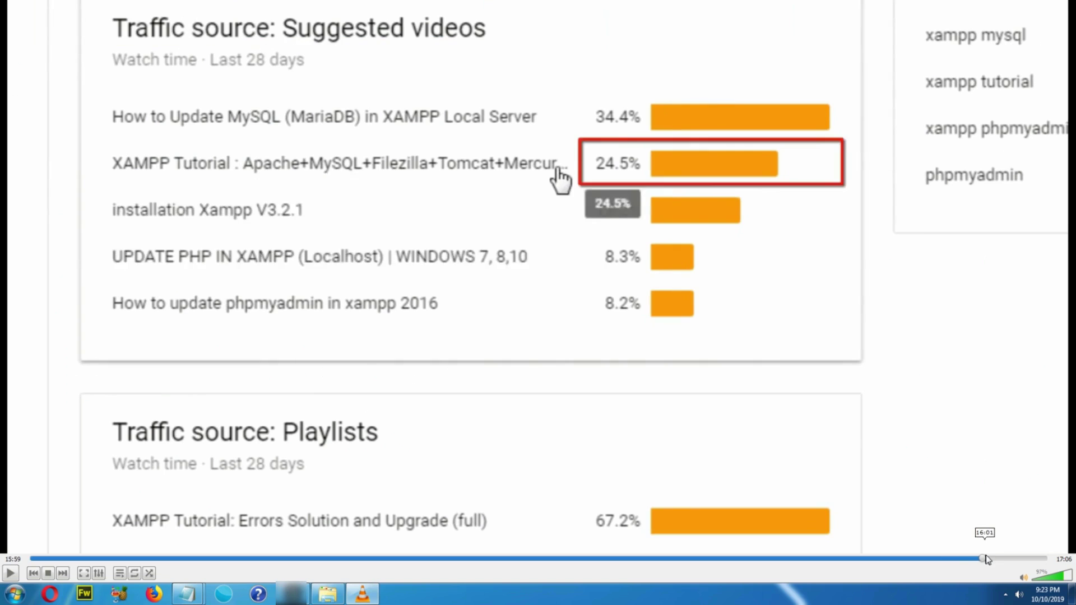
click(1015, 559)
click(1039, 558)
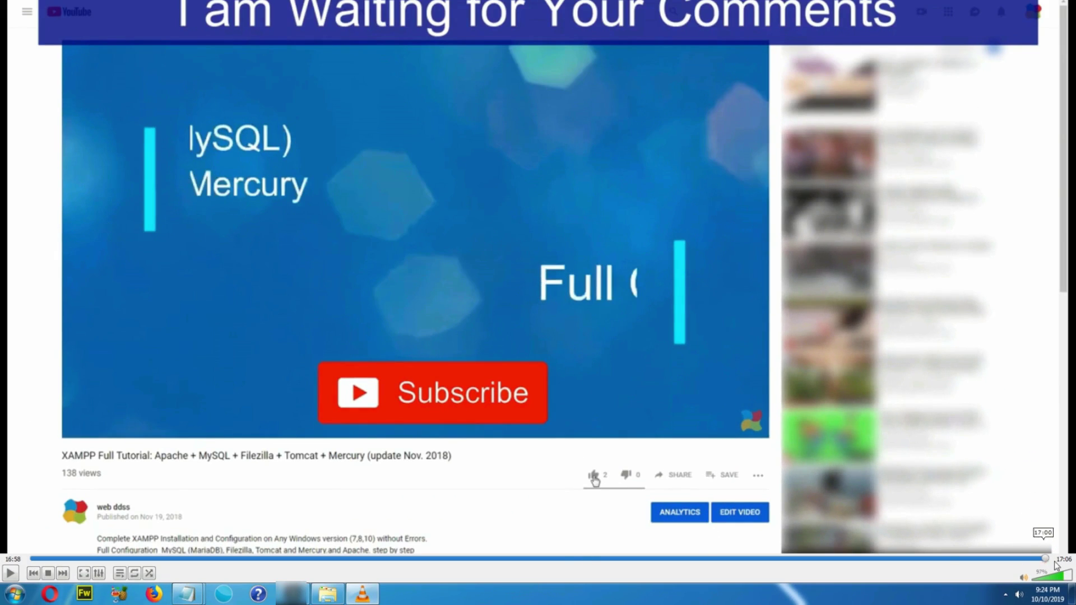
mouse_move(187, 594)
click(149, 542)
right_click(445, 335)
click(509, 380)
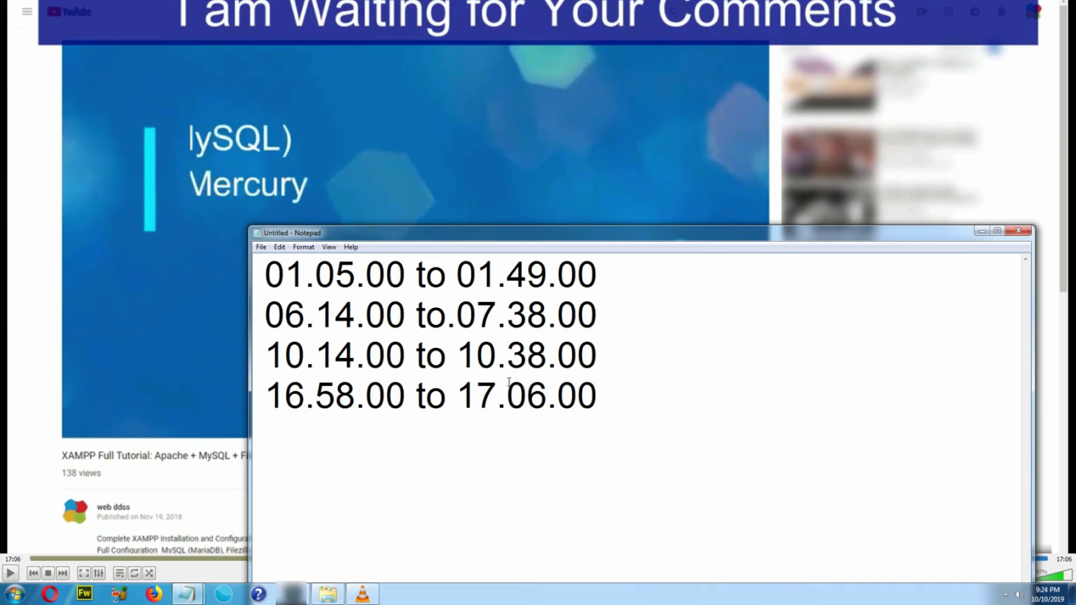
Step: Close the Notepad list and save it as "time list2.txt" in the "Trim your videos" folder
click(1017, 232)
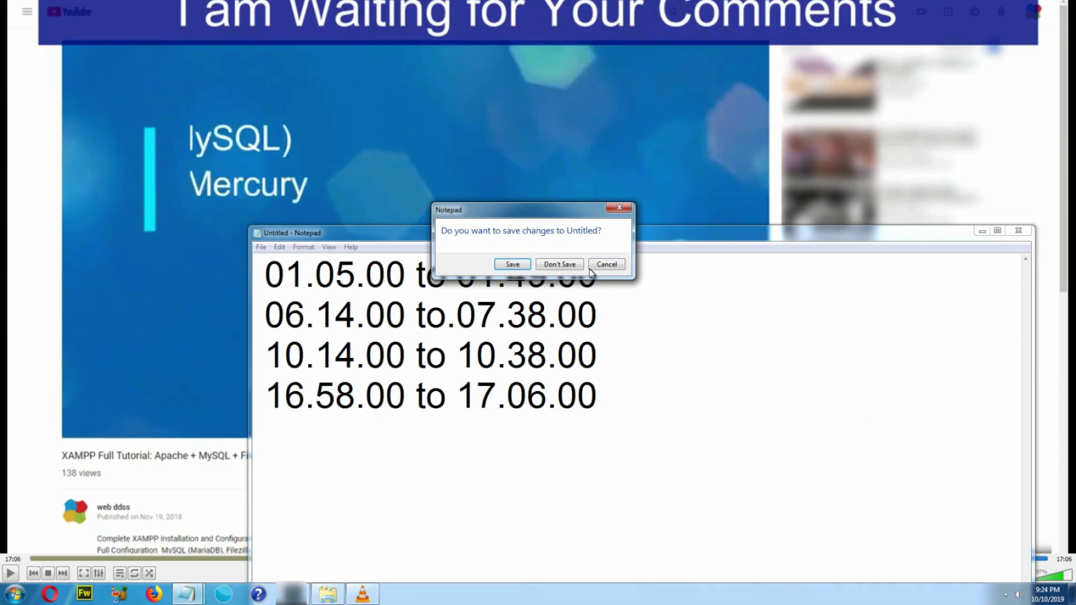
click(512, 264)
click(446, 174)
click(355, 525)
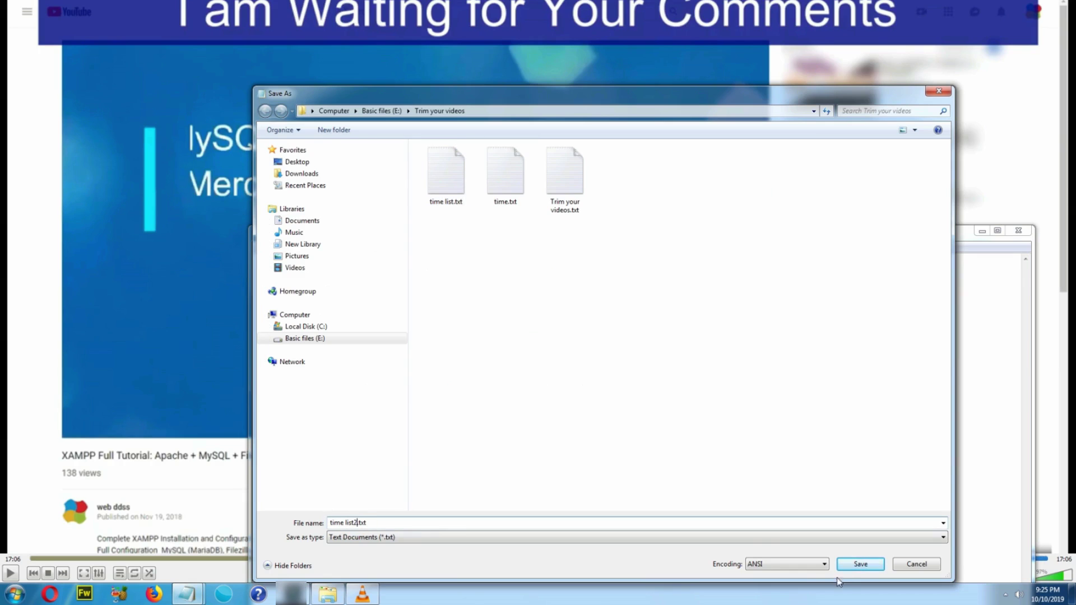
click(849, 566)
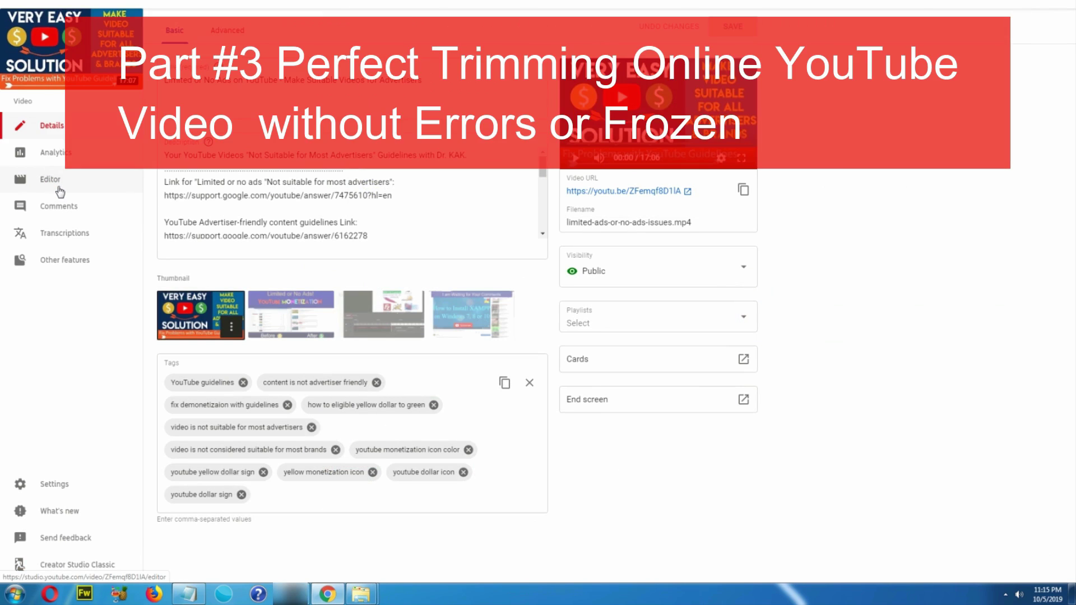
Step: Open the video in YouTube Studio's Editor and review the cut ranges in "time list.txt"
click(60, 190)
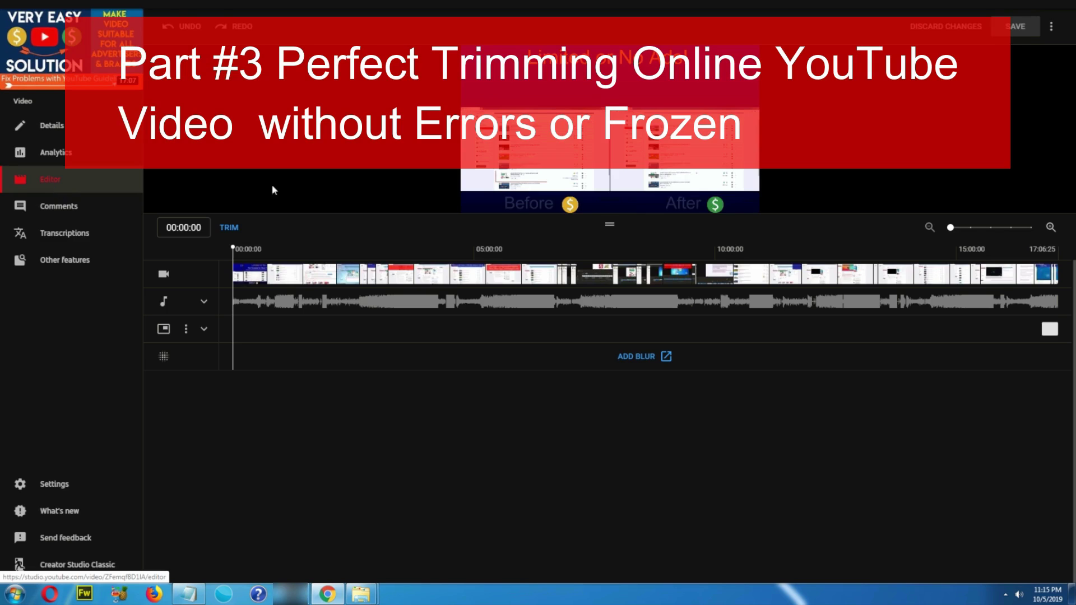
click(191, 598)
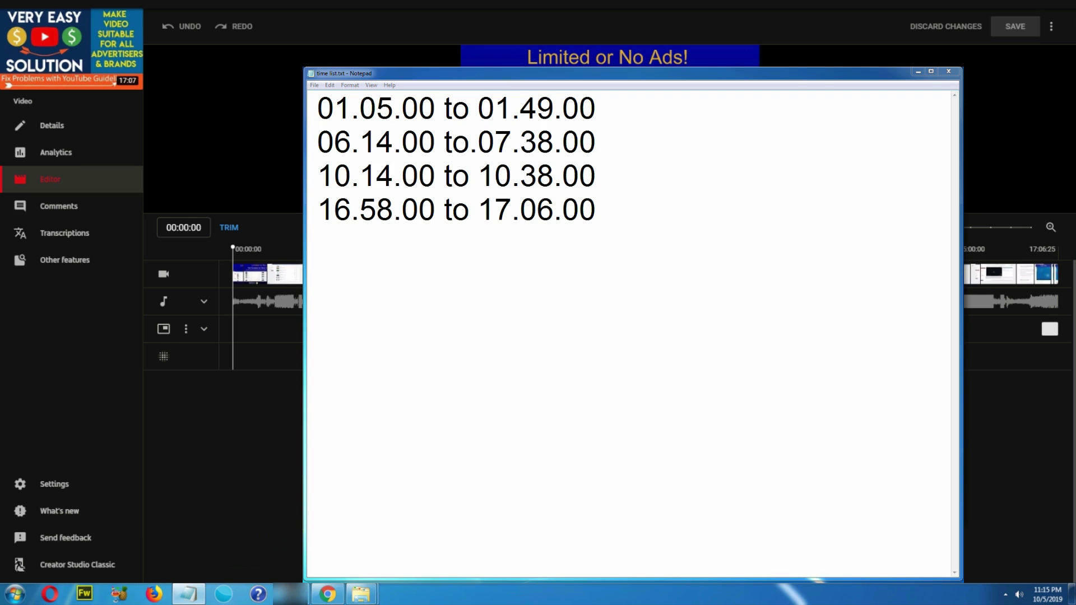
click(917, 72)
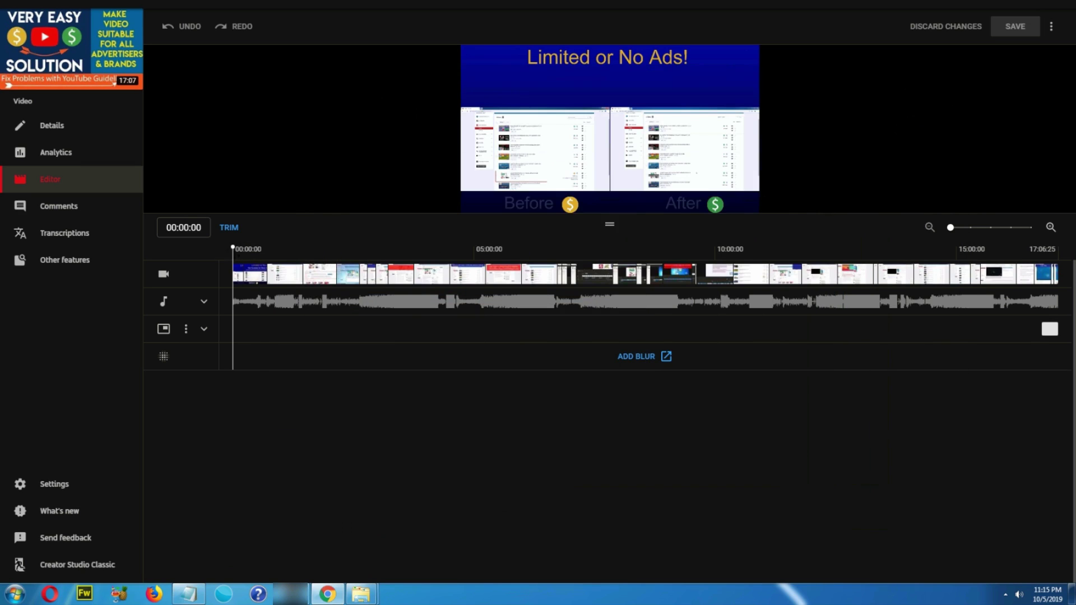
Step: Enlarge the timeline and place the playhead at 01:05:00, the start of the first section to cut
drag(950, 228, 1033, 226)
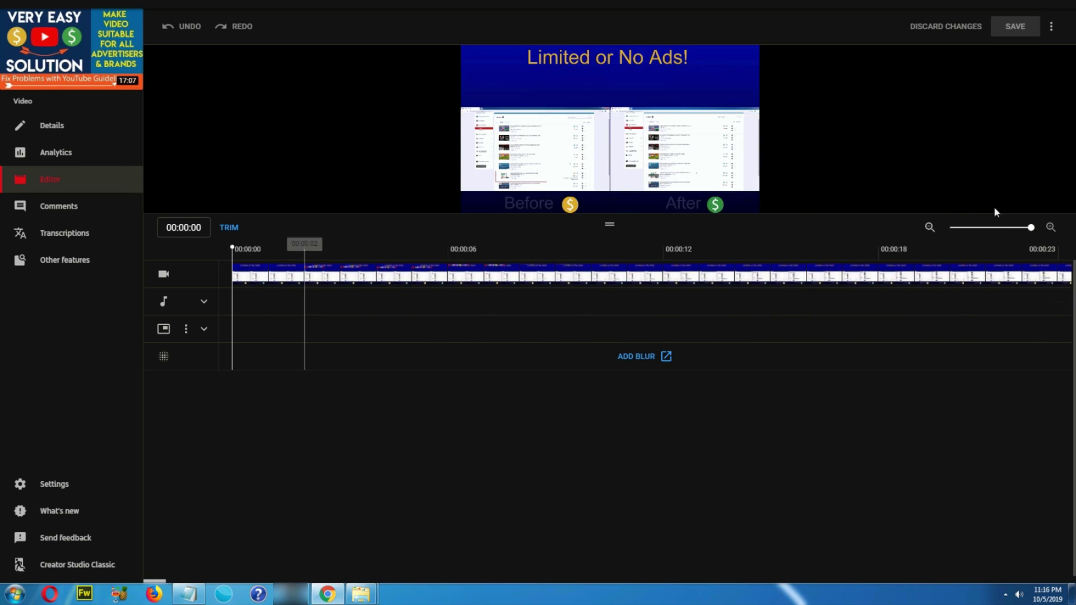
drag(1031, 227, 989, 237)
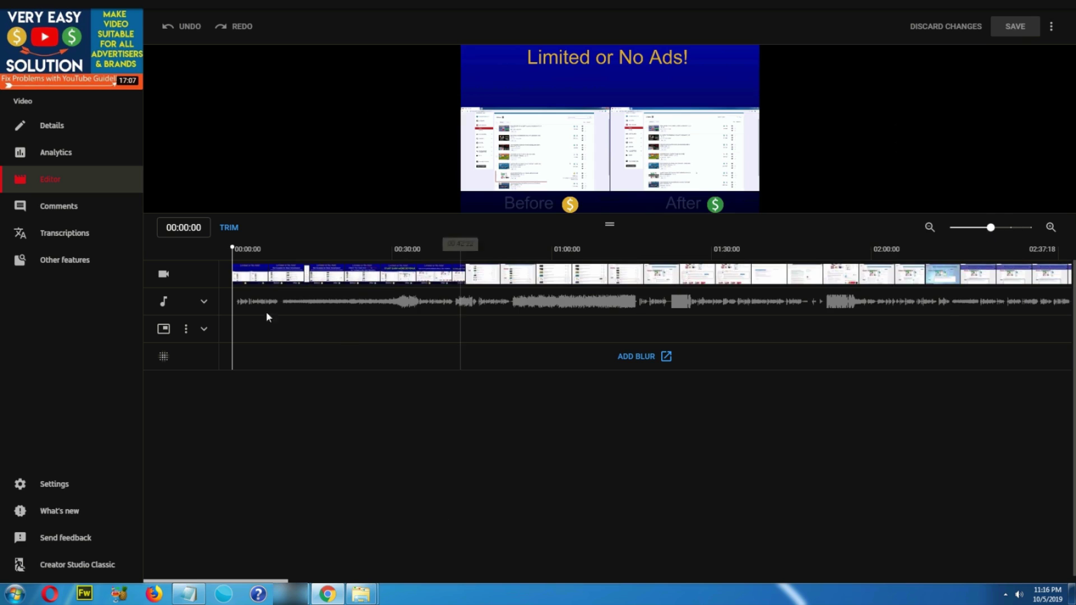
drag(231, 294, 582, 326)
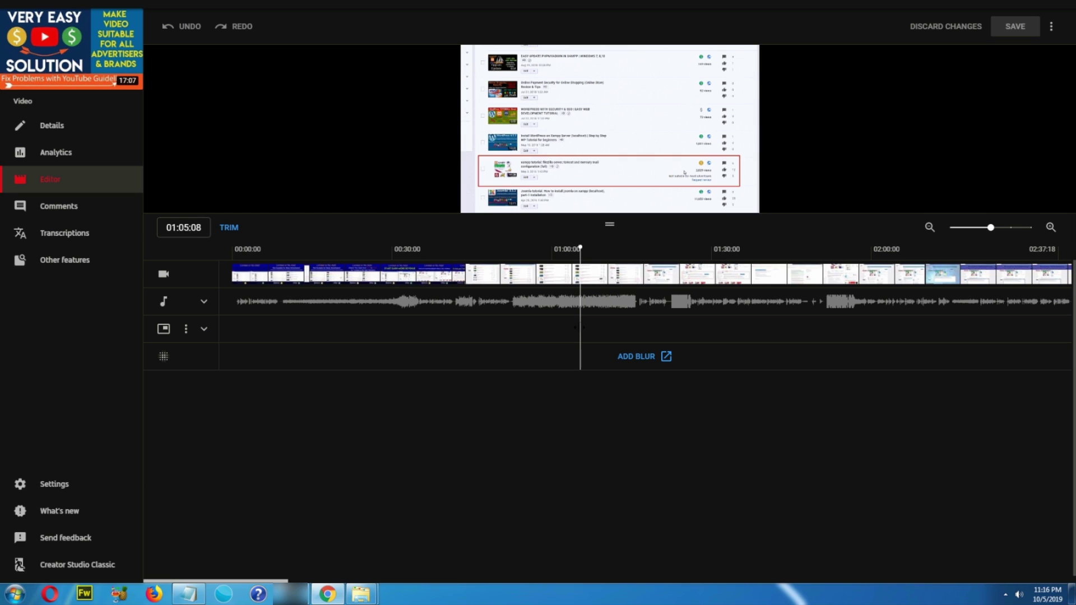
click(200, 229)
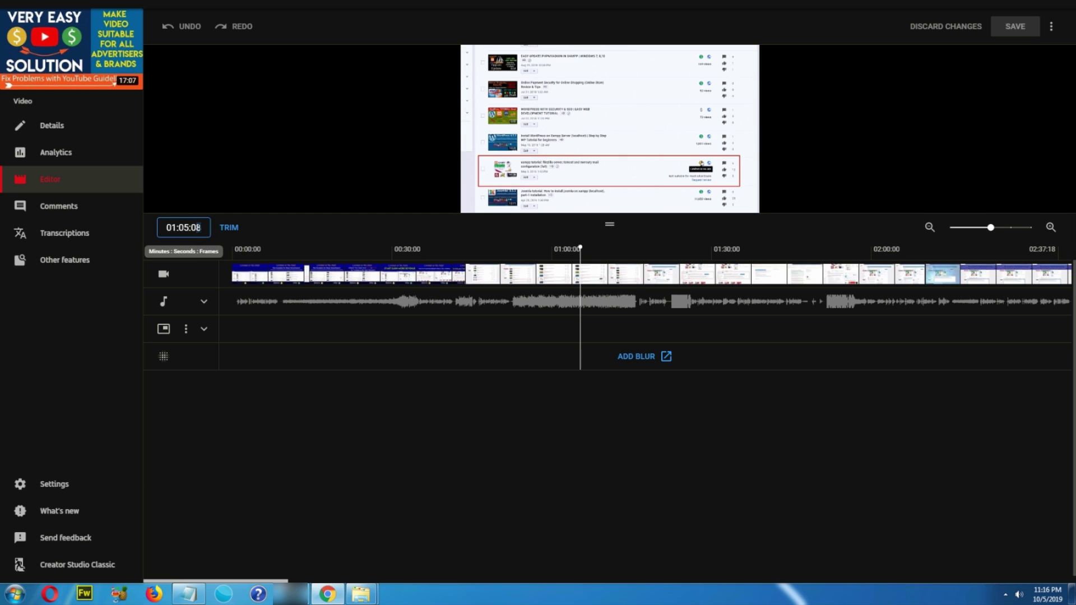
Step: Start trimming, split the video at 01:05:00 and begin the first cut section from that point
click(230, 229)
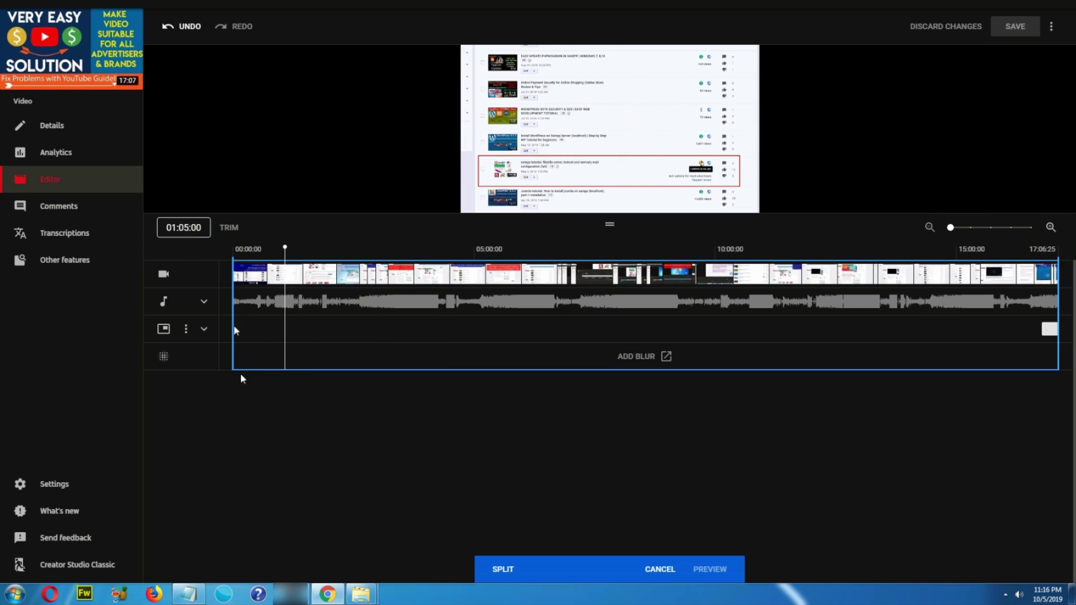
click(189, 594)
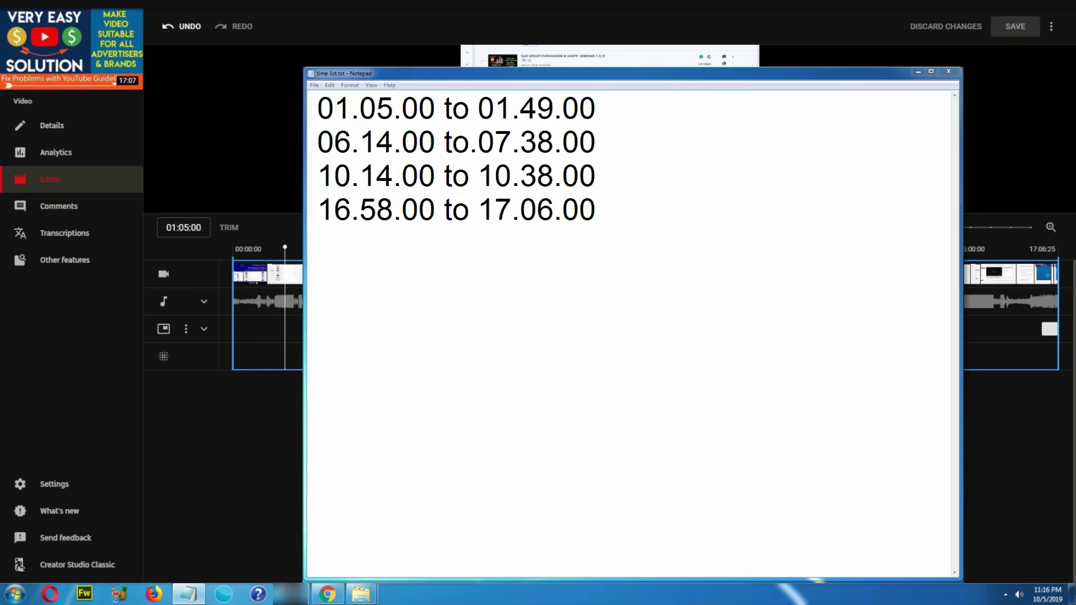
click(327, 594)
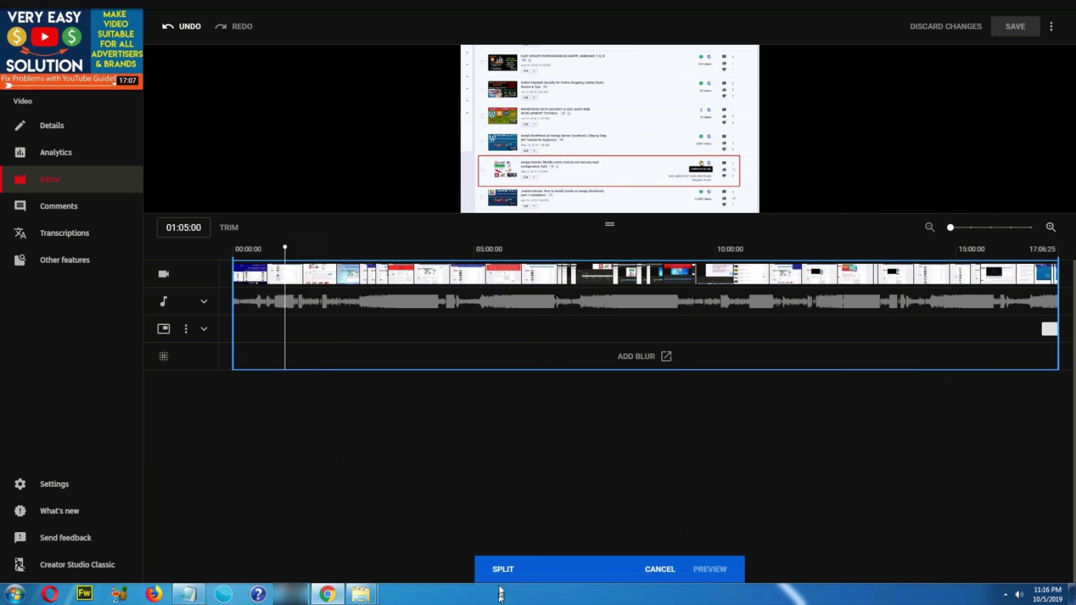
drag(283, 288, 323, 289)
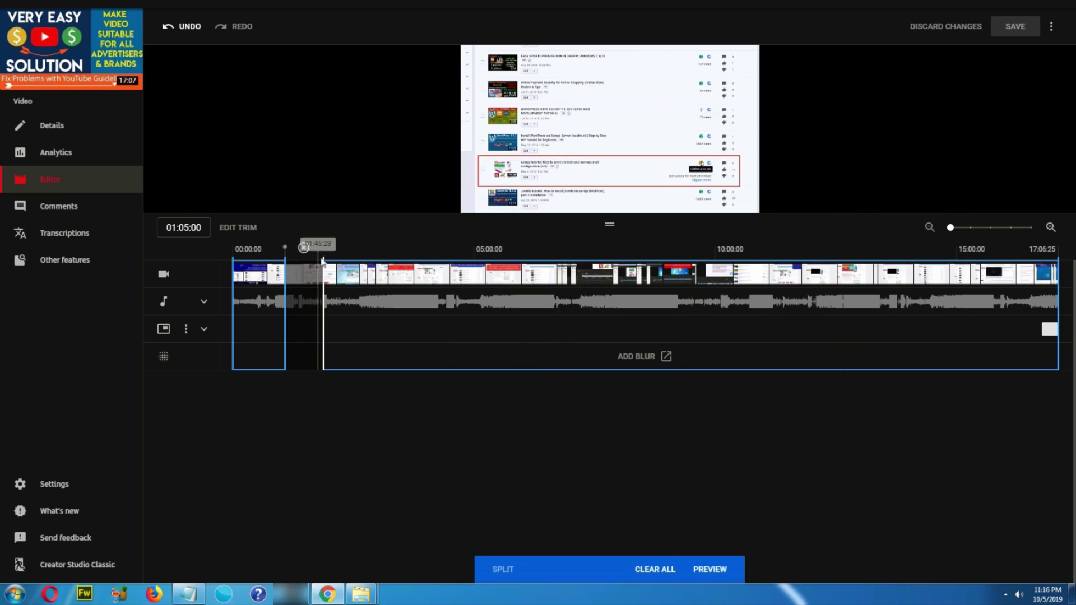
Step: Adjust the end of the first cut section to exactly 01:49:00
mouse_move(323, 266)
mouse_down()
mouse_move(313, 266)
mouse_move(467, 265)
mouse_move(439, 275)
mouse_move(473, 275)
mouse_move(378, 279)
mouse_up()
click(454, 252)
click(470, 273)
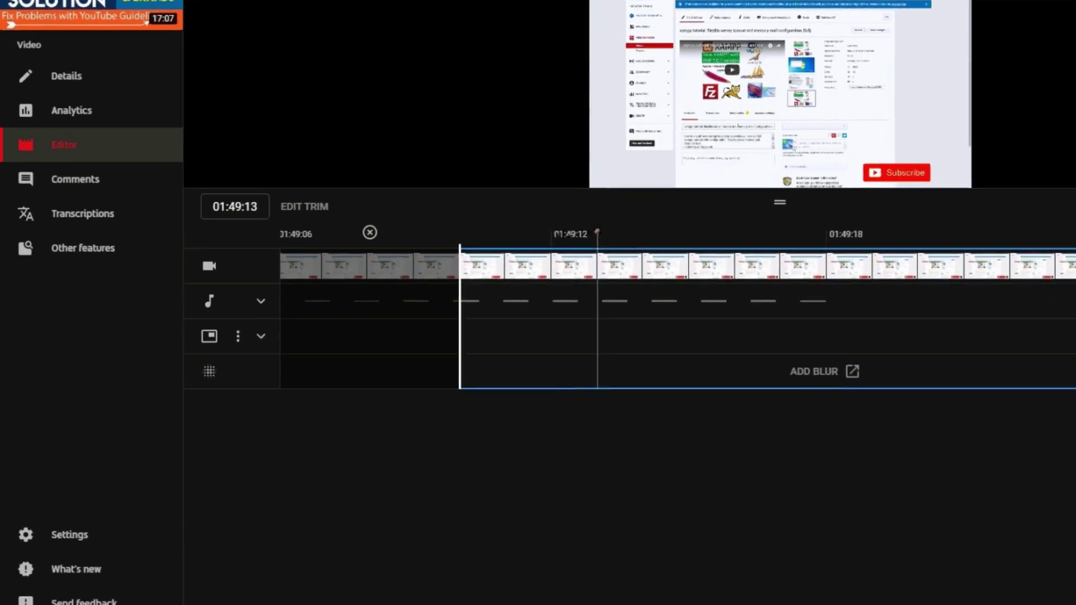
click(328, 282)
click(371, 282)
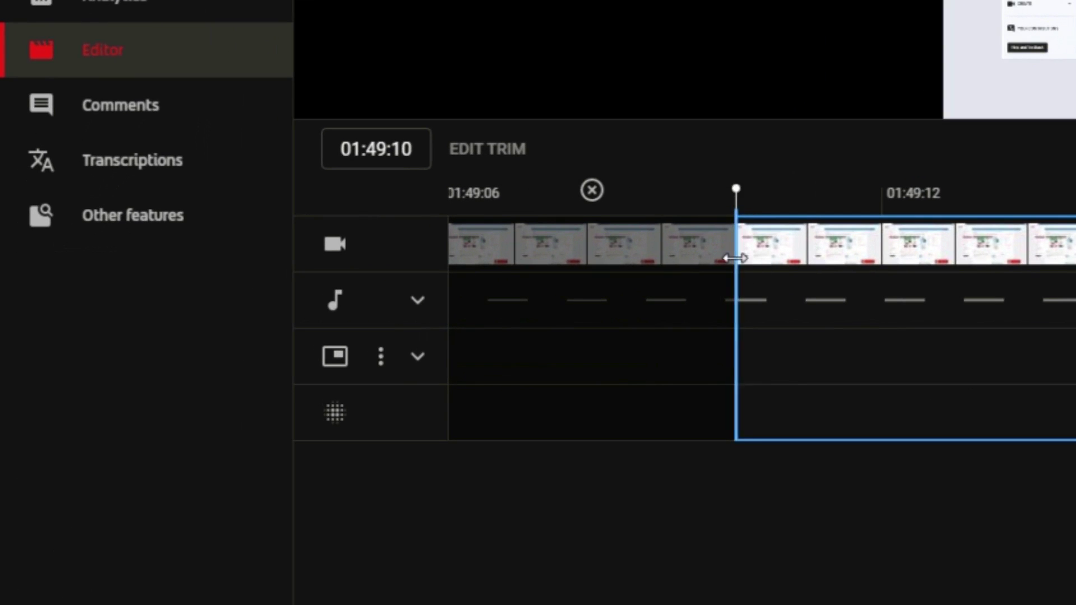
click(935, 186)
click(883, 187)
click(882, 186)
click(736, 189)
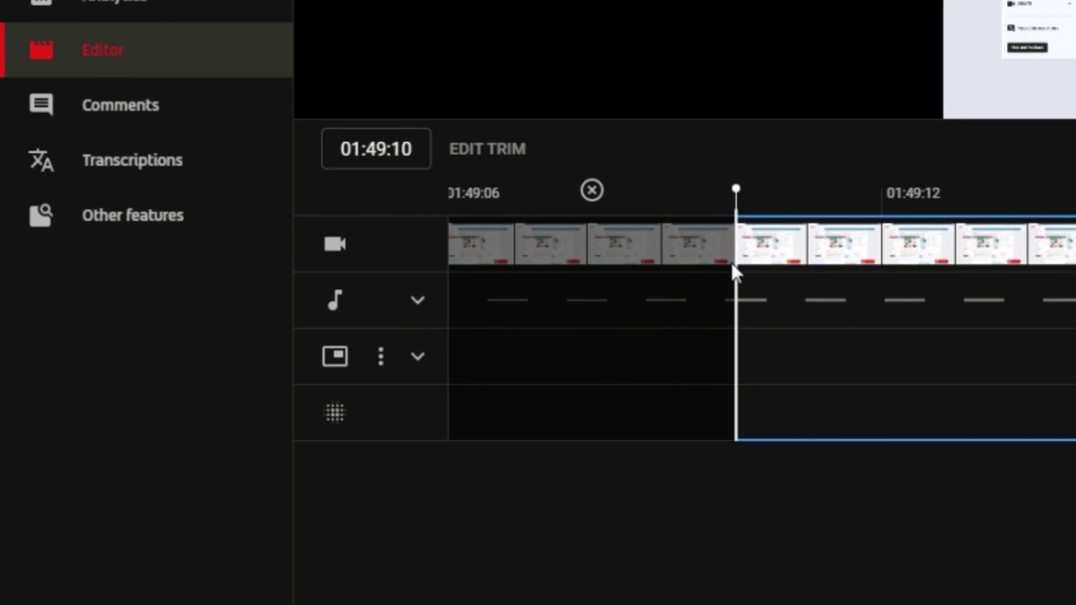
drag(732, 264, 626, 247)
drag(657, 167, 648, 173)
click(580, 208)
click(634, 206)
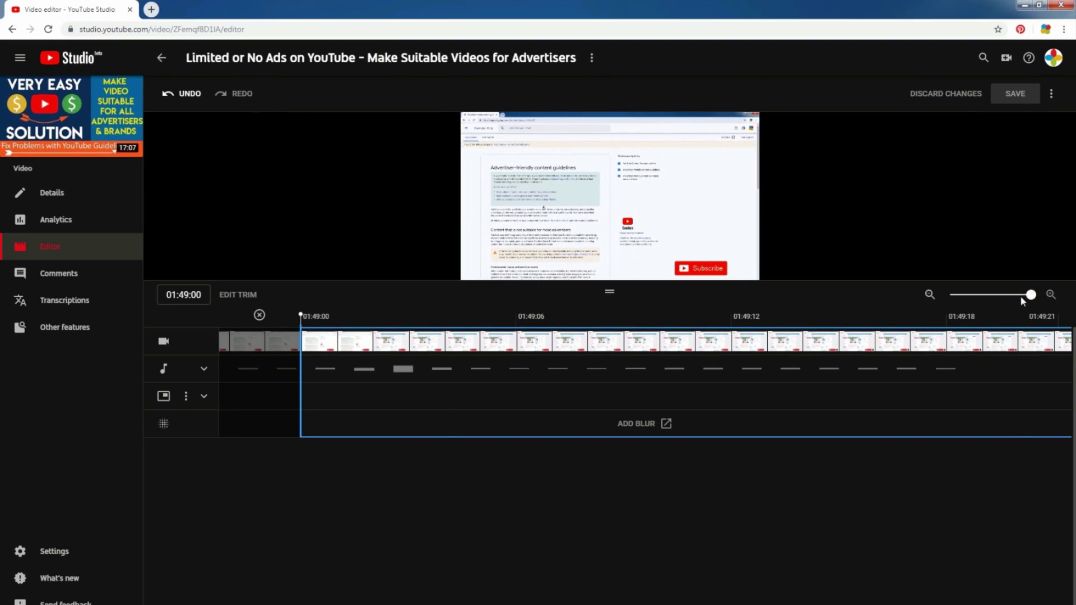
Step: Check the second range in the Notepad time list and place the playhead at 06:14:00, the start of the second section to cut
drag(1021, 297, 976, 298)
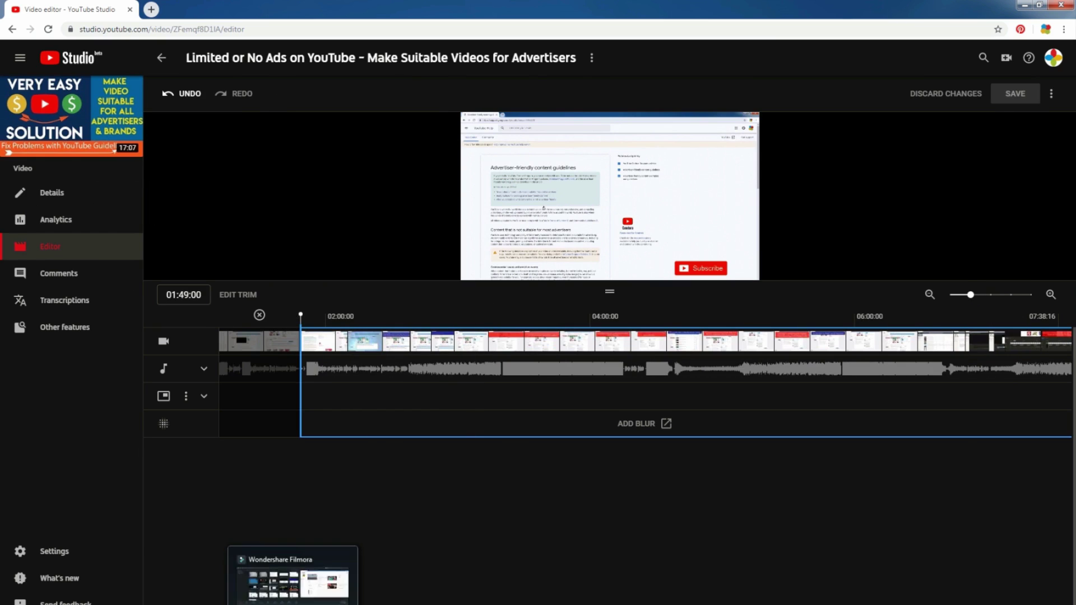
click(187, 604)
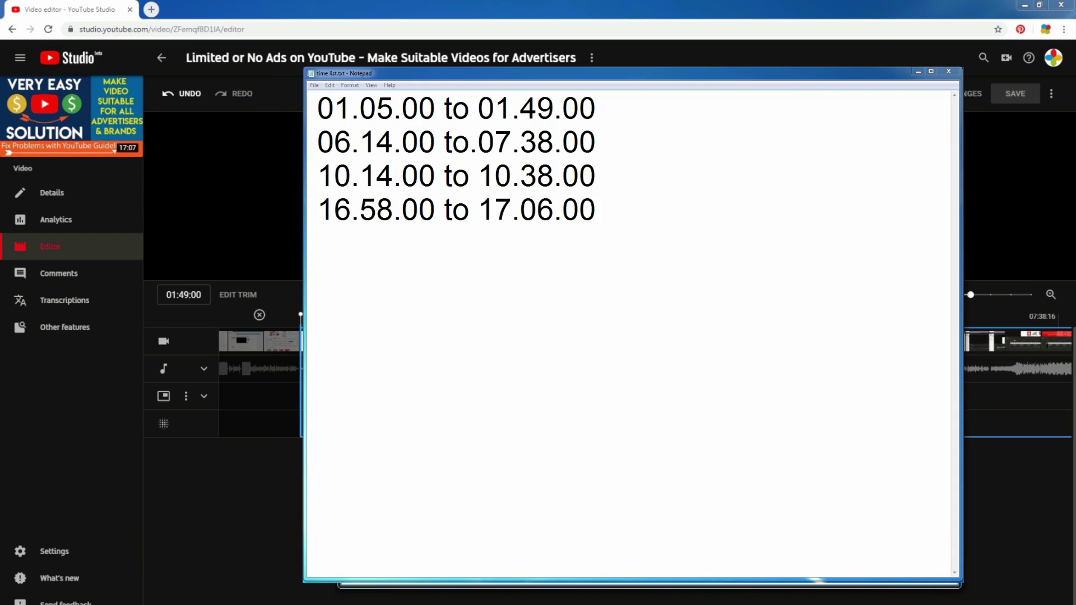
click(185, 95)
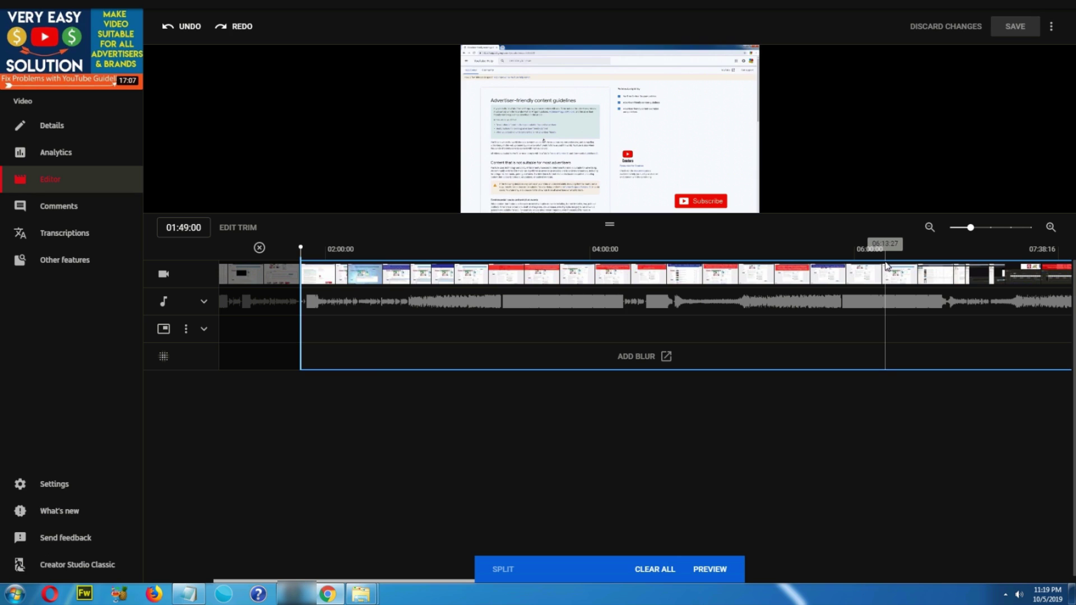
click(885, 260)
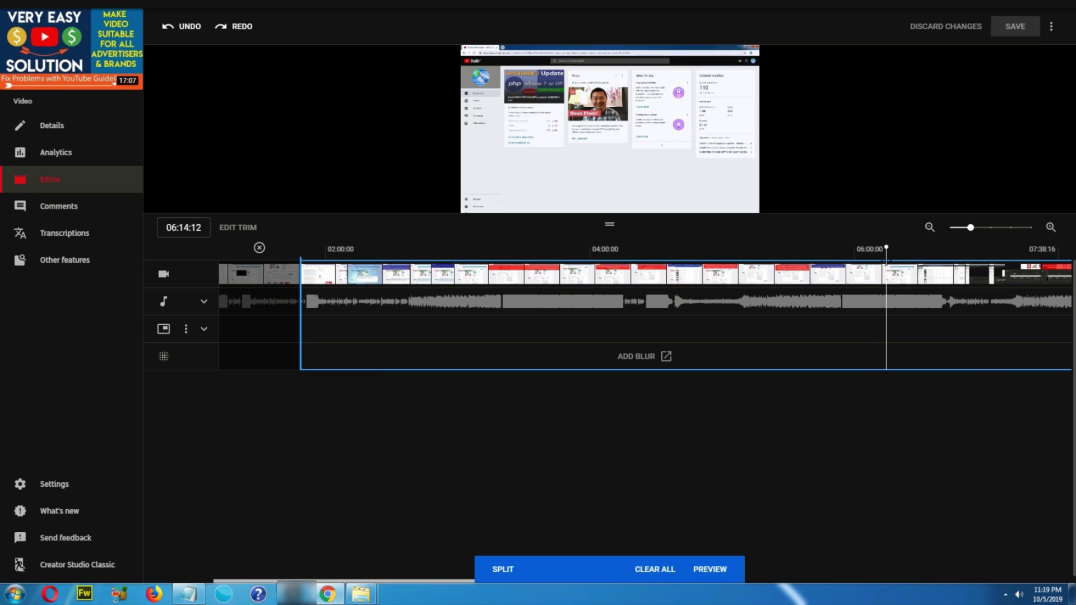
click(991, 228)
click(1016, 227)
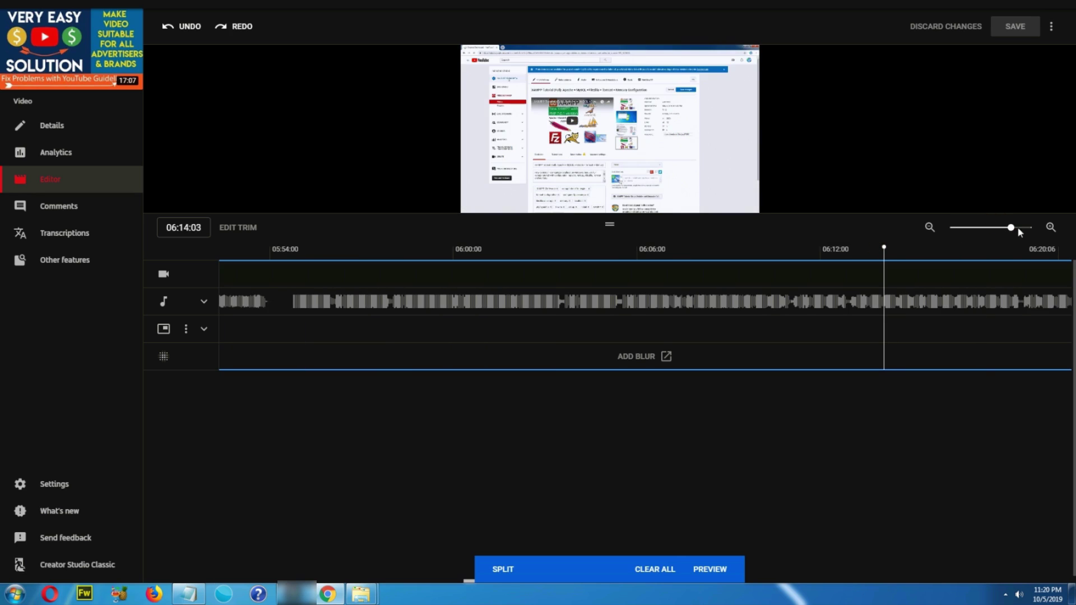
click(945, 250)
click(1050, 227)
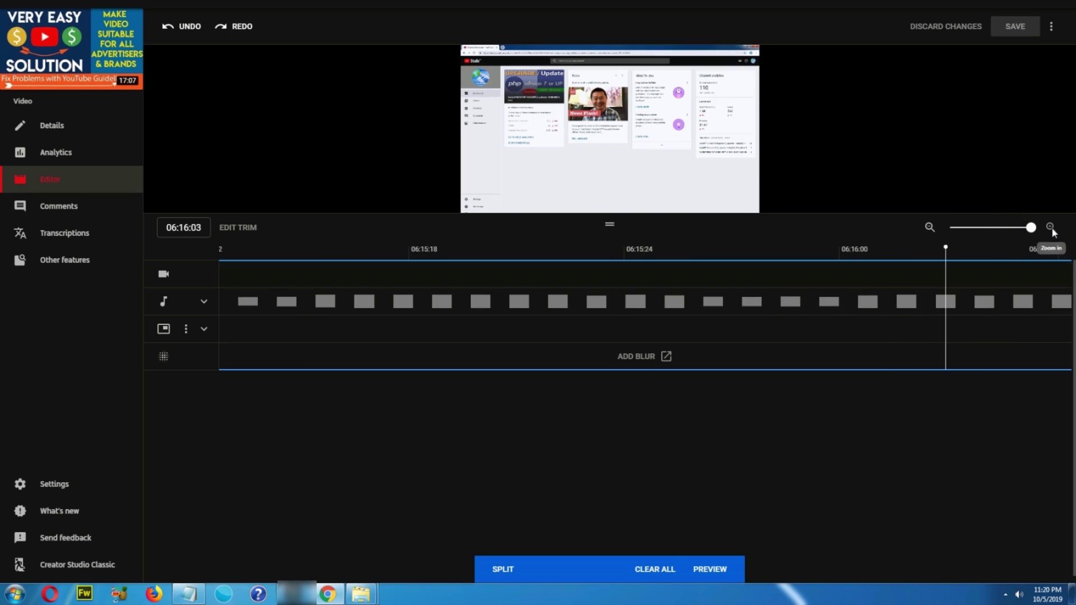
click(481, 267)
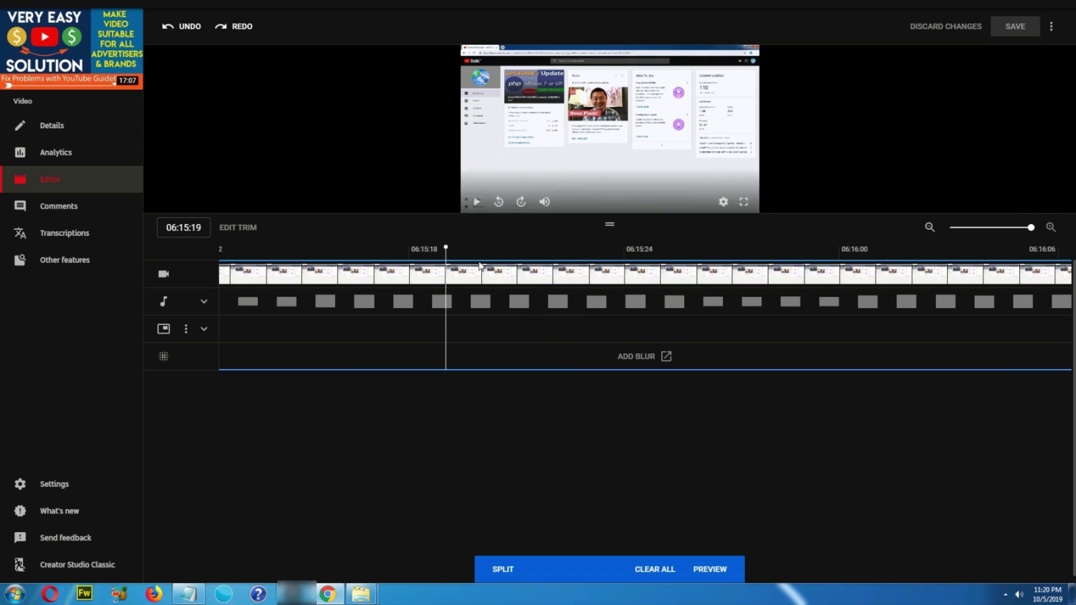
click(989, 228)
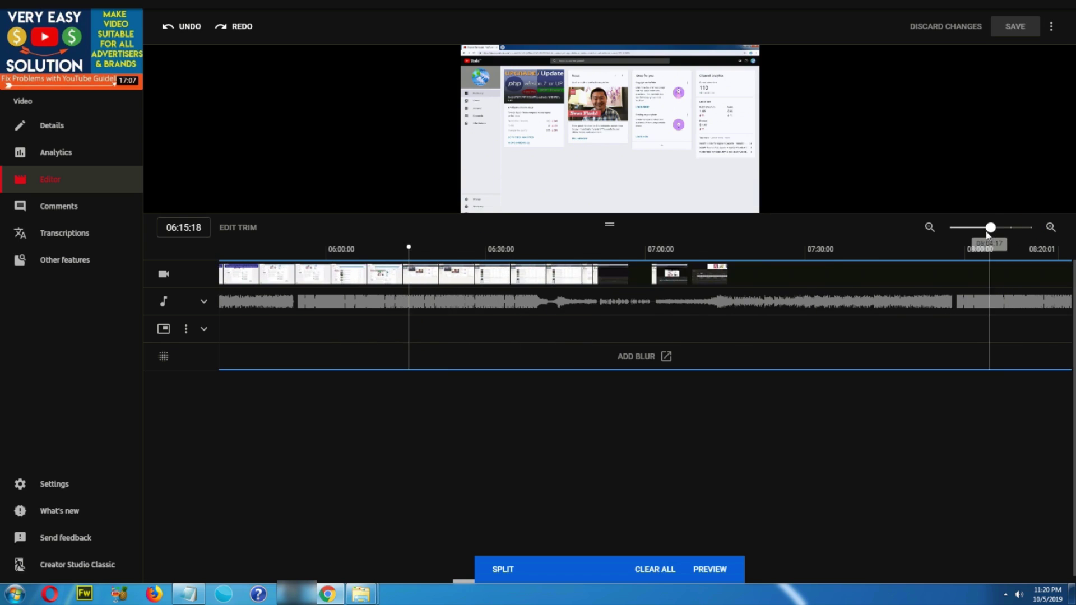
mouse_move(408, 247)
mouse_down()
mouse_move(357, 247)
mouse_move(398, 247)
mouse_up()
drag(991, 227, 1030, 227)
key(space)
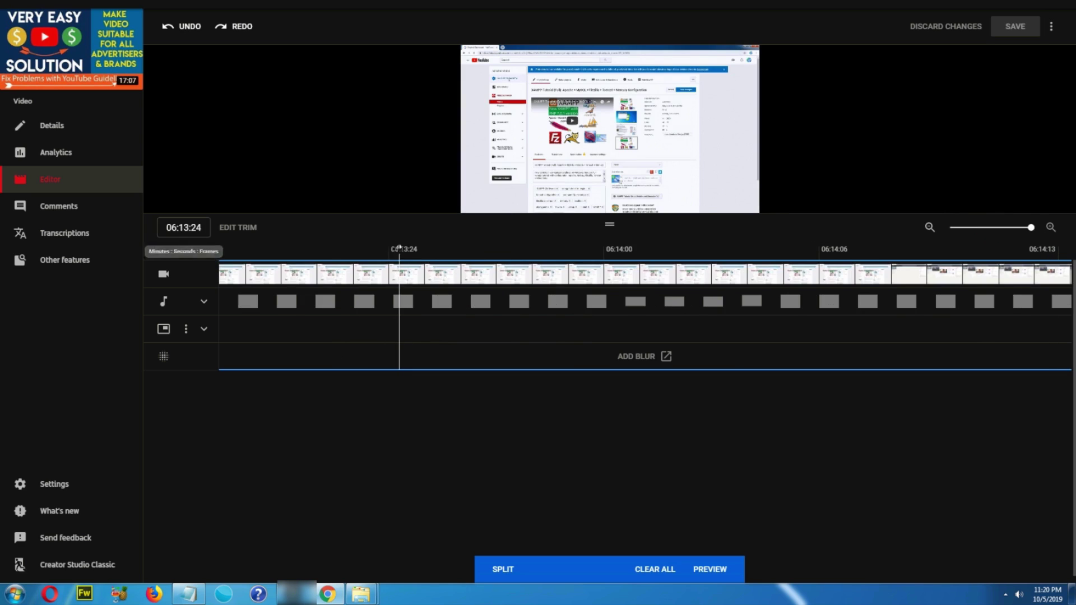
click(608, 247)
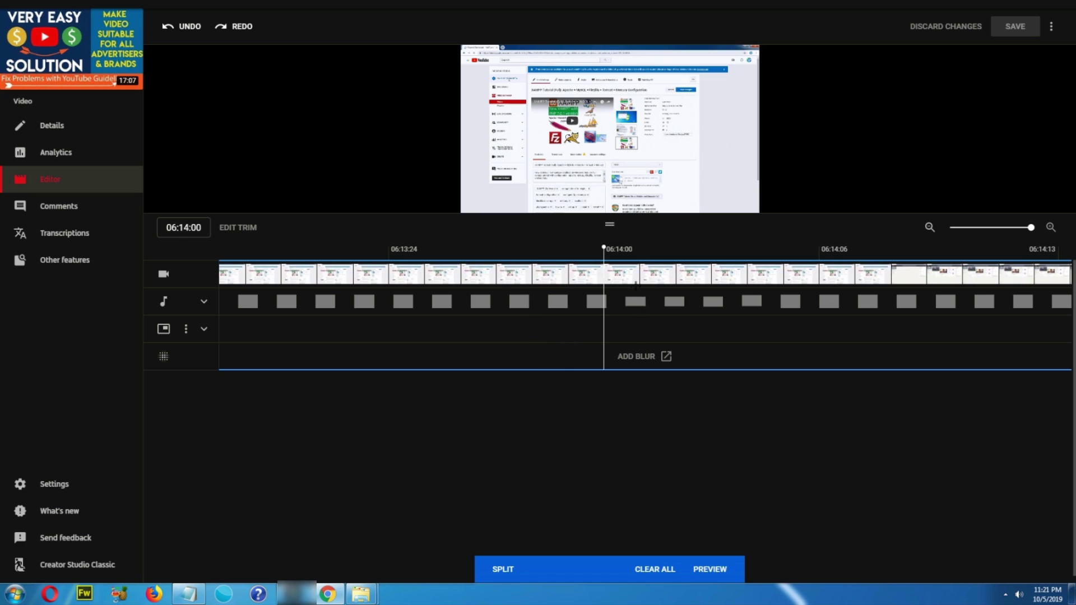
Step: Split the video at 06:14:00, consult the time list, and begin the second cut section from that point
click(504, 569)
drag(1031, 227, 958, 227)
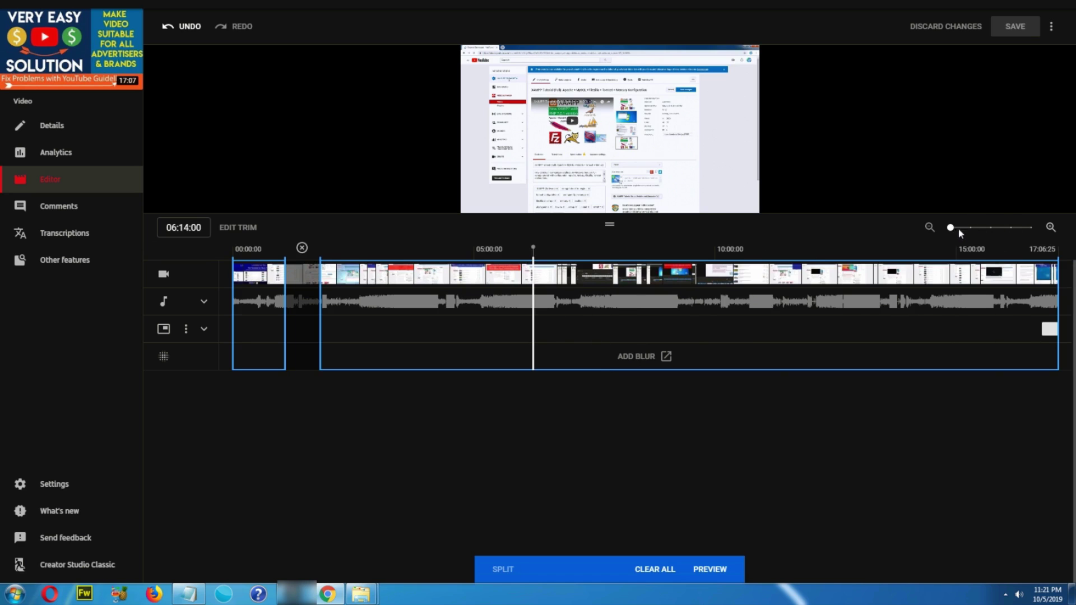
click(188, 594)
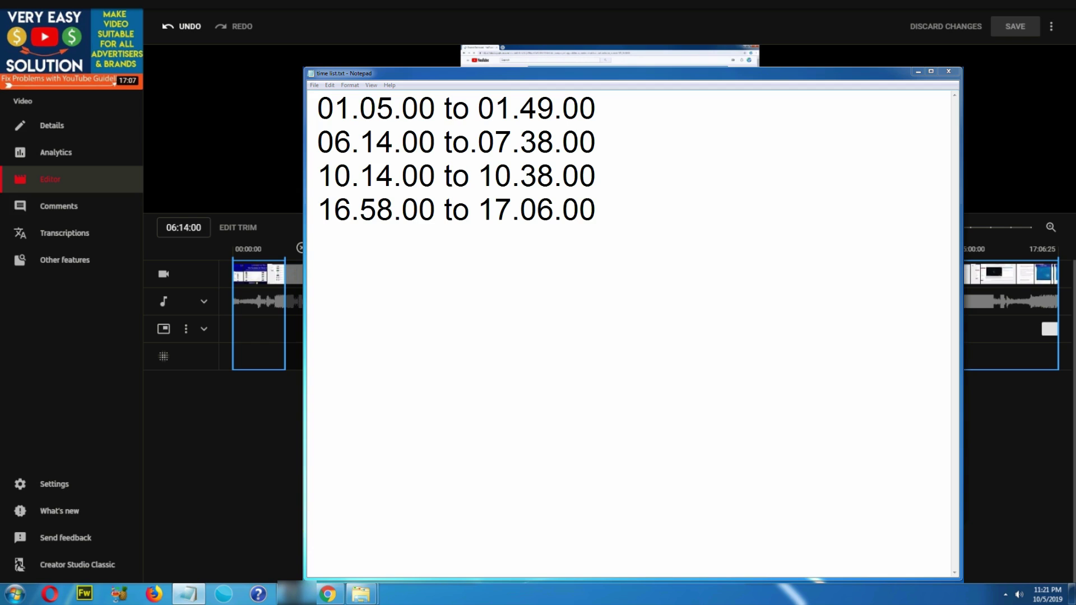
click(917, 72)
drag(534, 297, 619, 295)
click(190, 27)
click(506, 567)
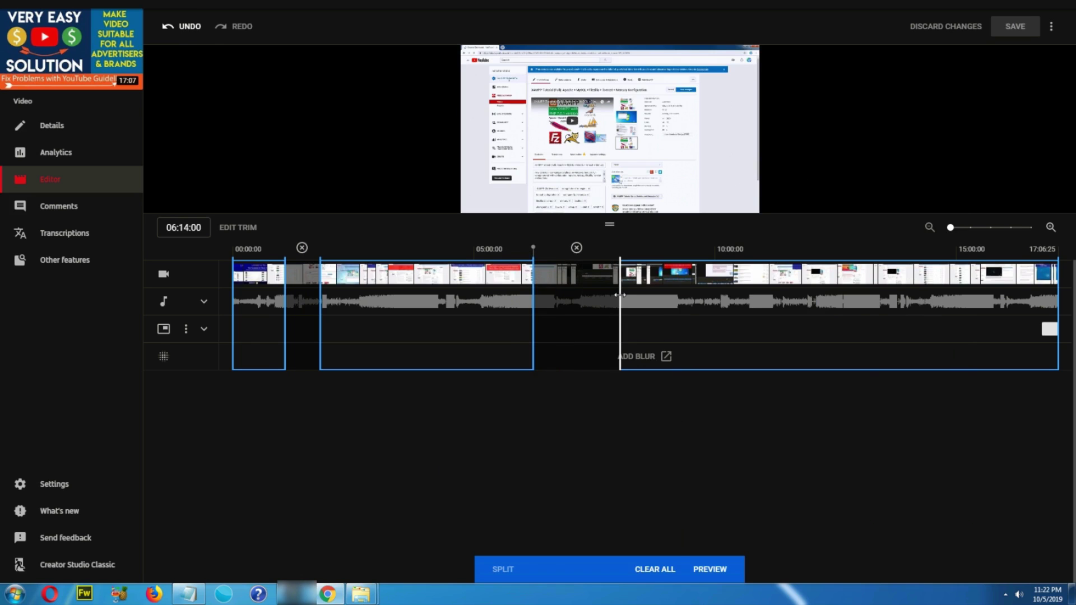
Step: Set the end of the second cut section to 07:38:00
click(995, 227)
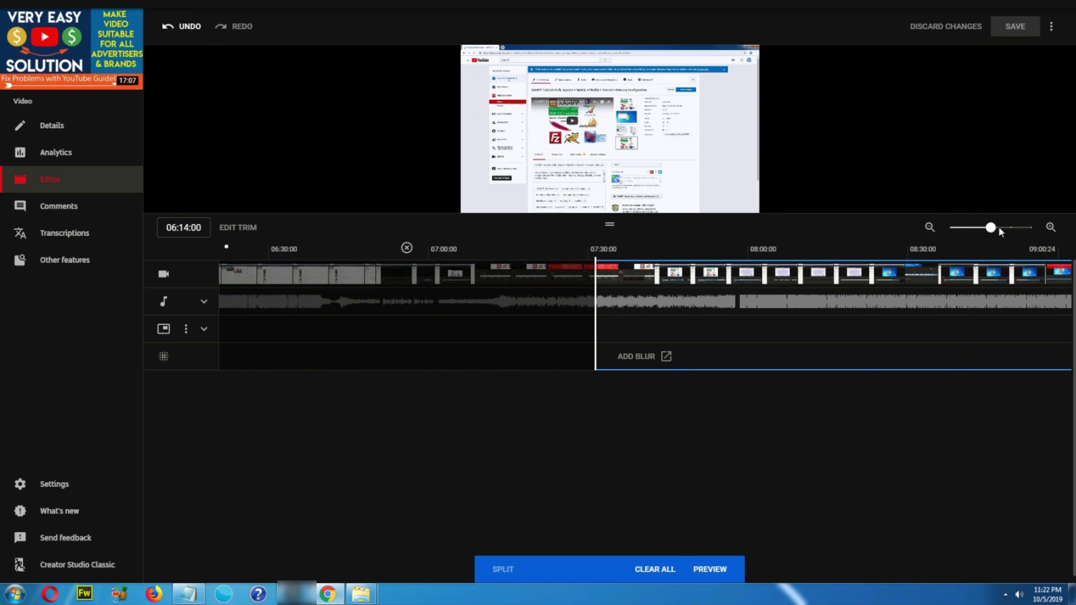
click(1008, 227)
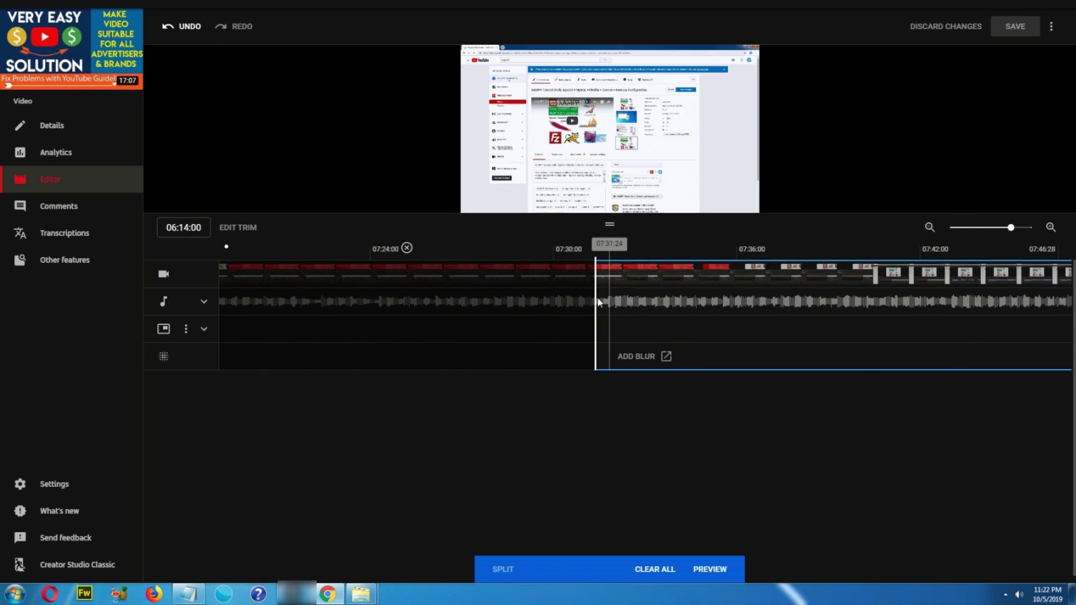
drag(1010, 227, 1031, 227)
click(827, 317)
drag(826, 316, 687, 251)
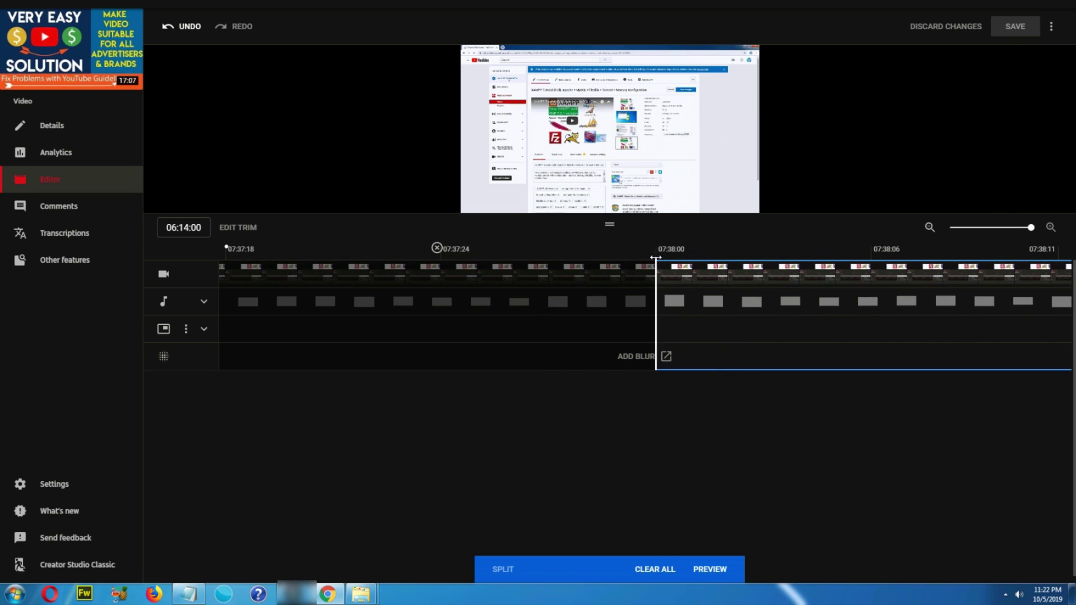
Step: Place the playhead at 10:14:00, split the video there and begin the third cut section
click(188, 592)
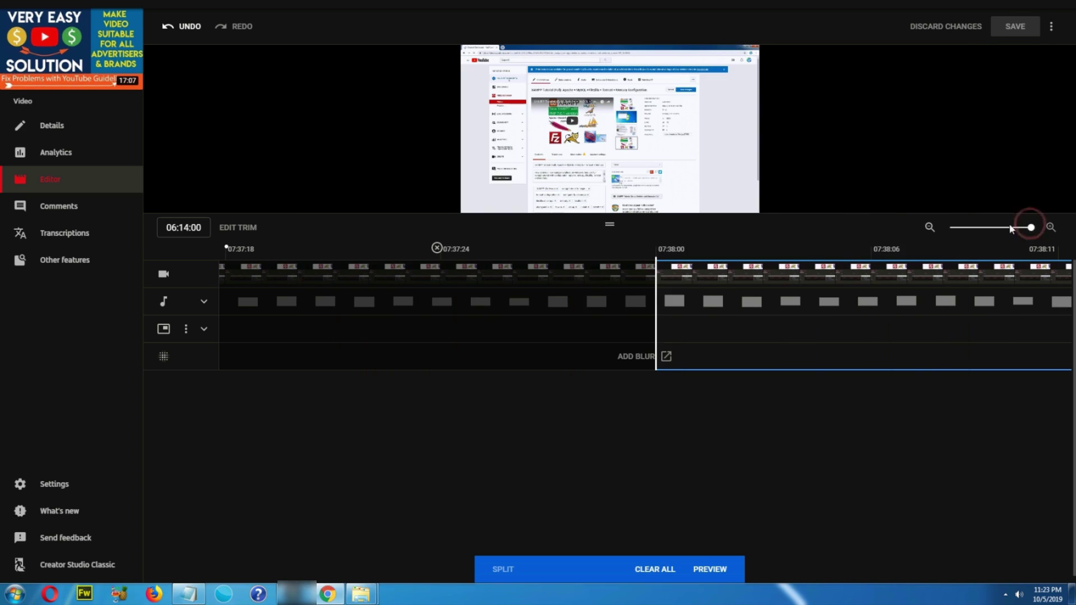
drag(1011, 228, 971, 228)
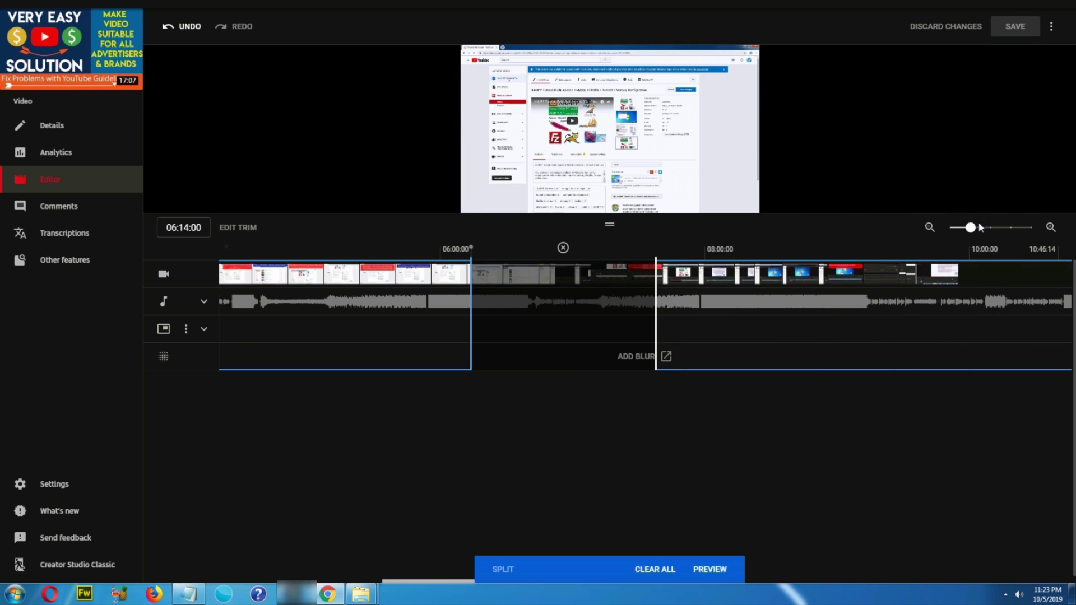
click(1001, 267)
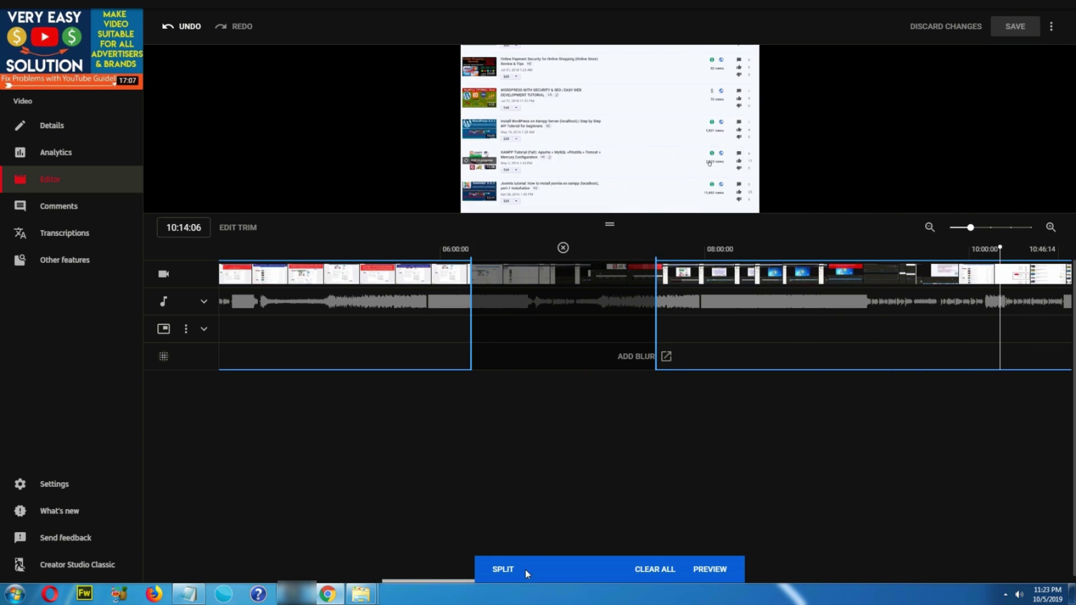
drag(979, 230, 777, 249)
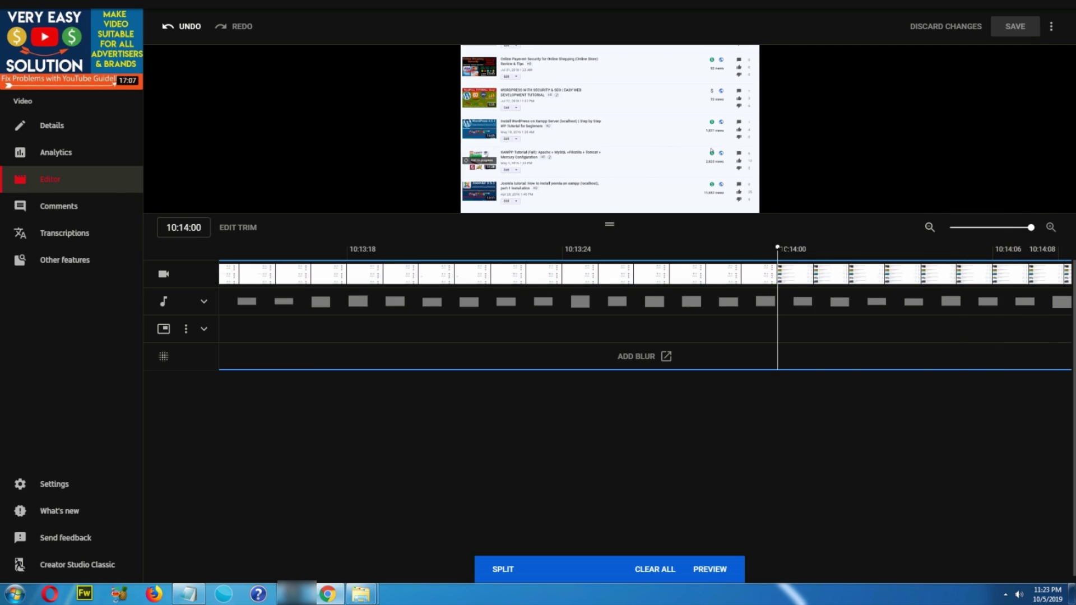
click(503, 569)
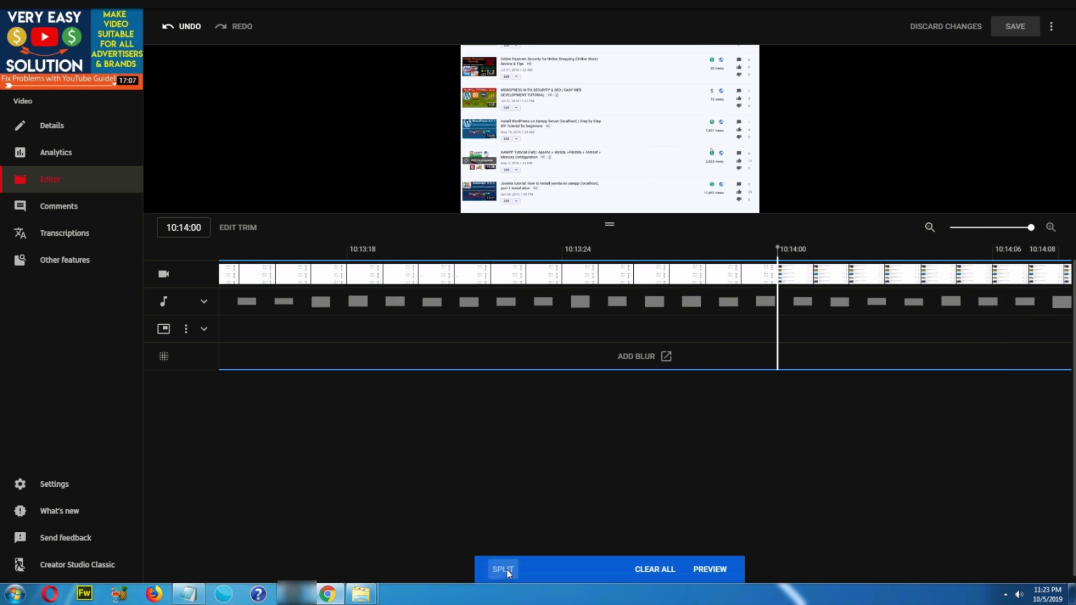
drag(777, 289, 983, 283)
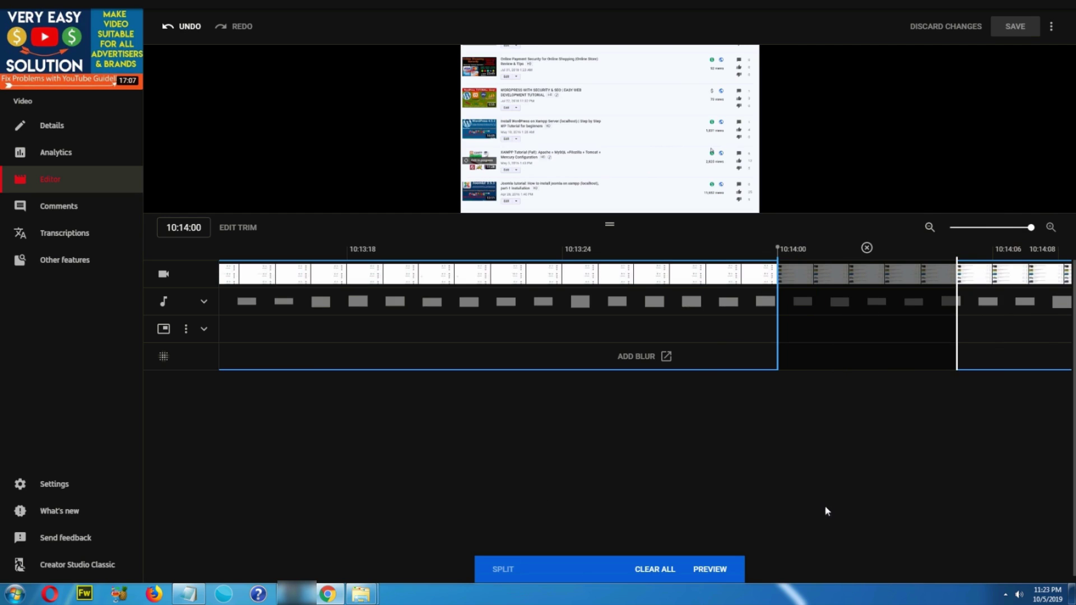
Step: Extend the end of the third cut section to 10:38:00
drag(1031, 227, 1010, 227)
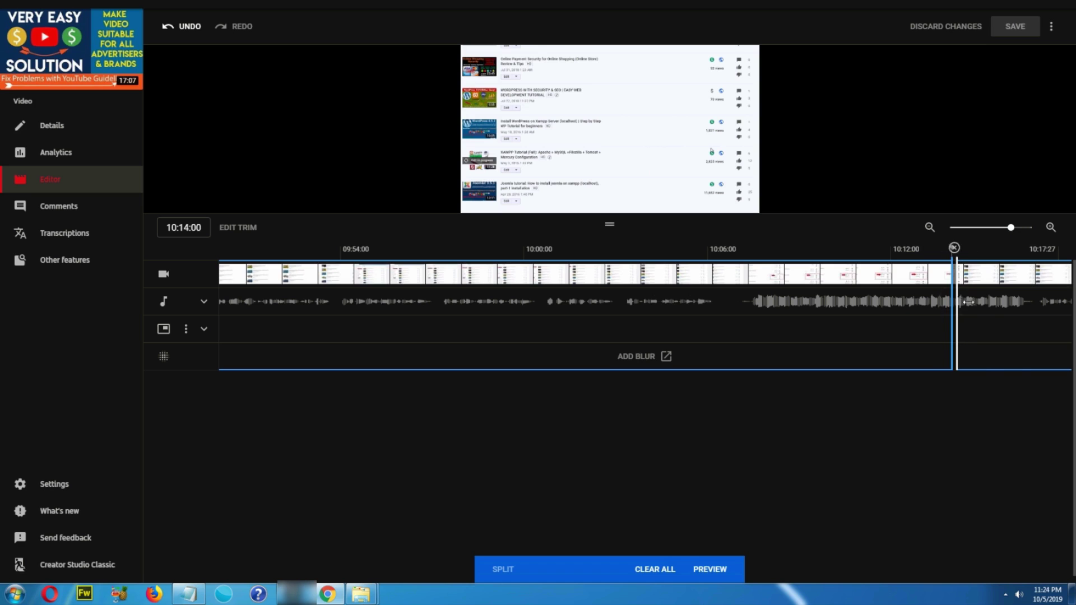
drag(956, 301, 1034, 300)
drag(1010, 227, 990, 228)
mouse_move(1033, 303)
mouse_down()
mouse_move(1053, 301)
mouse_move(435, 303)
mouse_move(437, 322)
mouse_move(173, 329)
mouse_move(470, 290)
mouse_move(421, 285)
mouse_move(405, 264)
mouse_up()
click(1018, 230)
click(1031, 227)
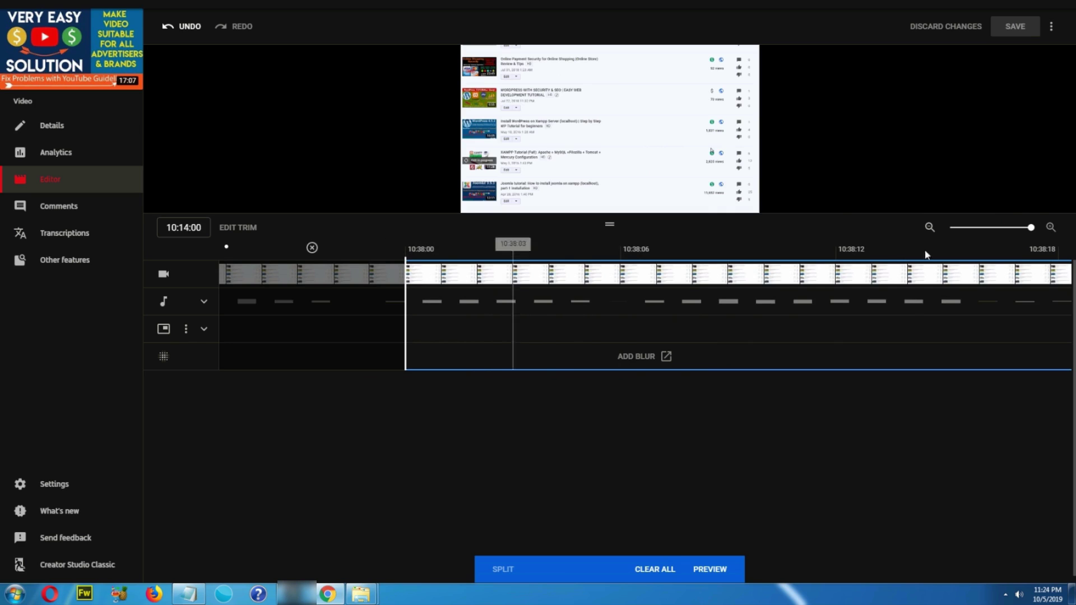
Step: Consult the Notepad time list, place the playhead at 16:58:00 and split the video there for the fourth cut section
click(189, 593)
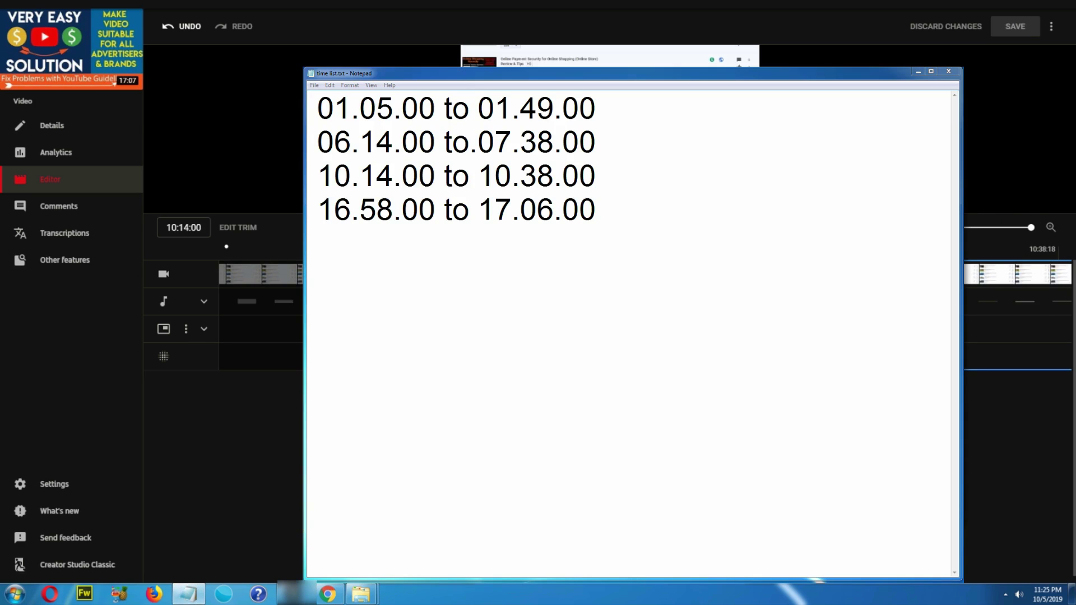
click(918, 71)
drag(1031, 227, 951, 227)
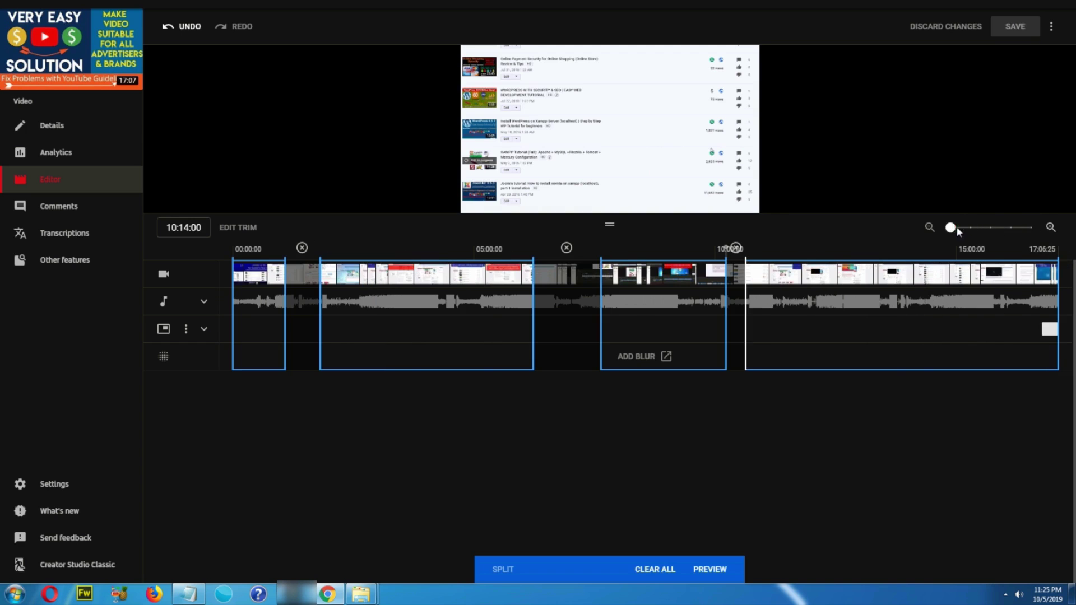
click(1005, 267)
drag(954, 228, 990, 228)
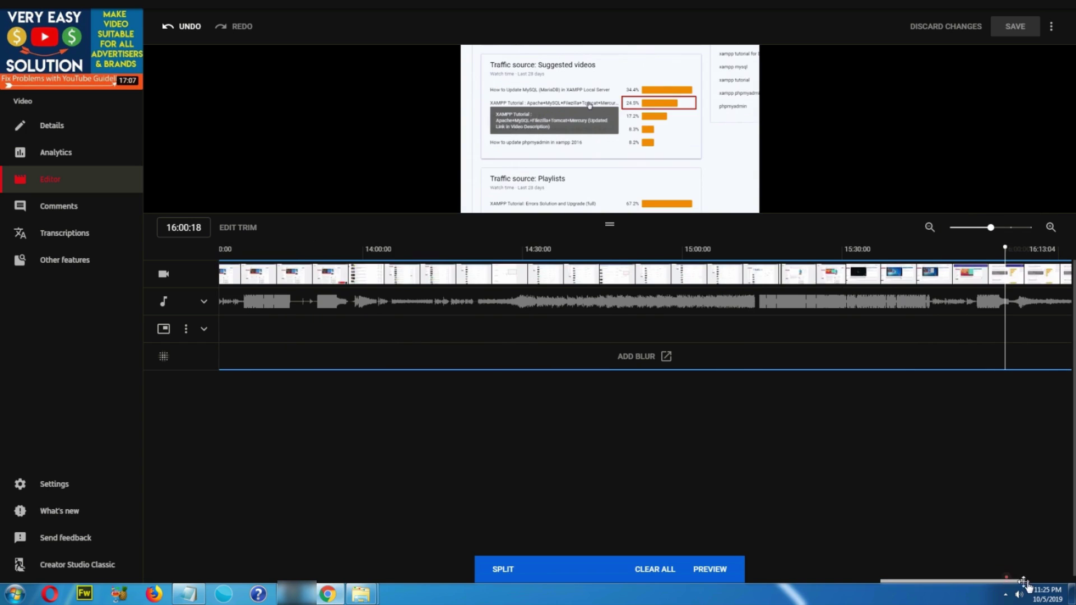
drag(977, 580, 1029, 580)
click(189, 593)
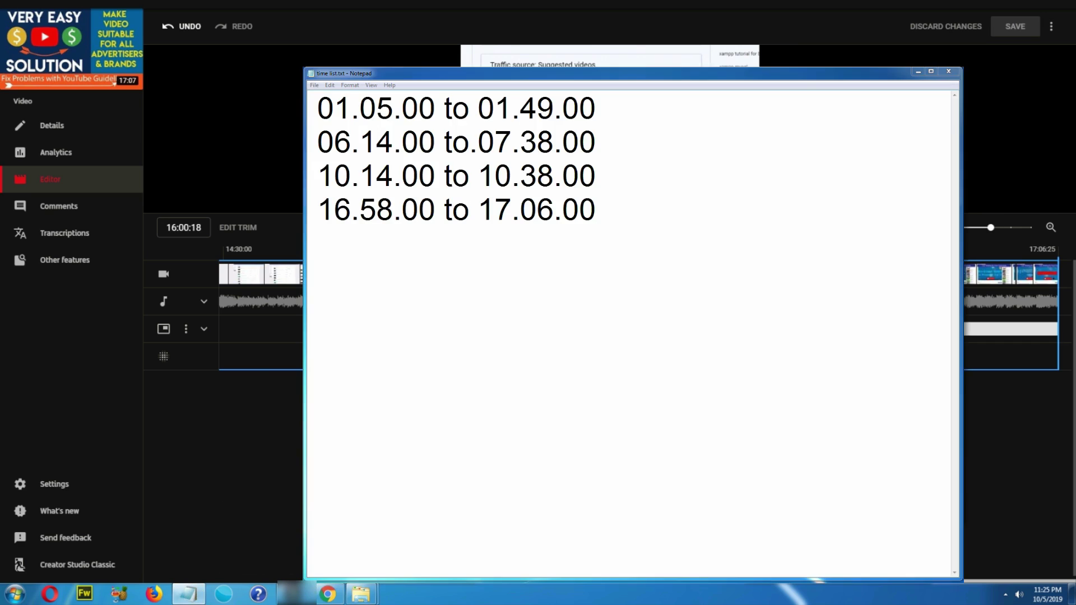
click(328, 594)
drag(706, 247, 1071, 225)
drag(955, 247, 1072, 292)
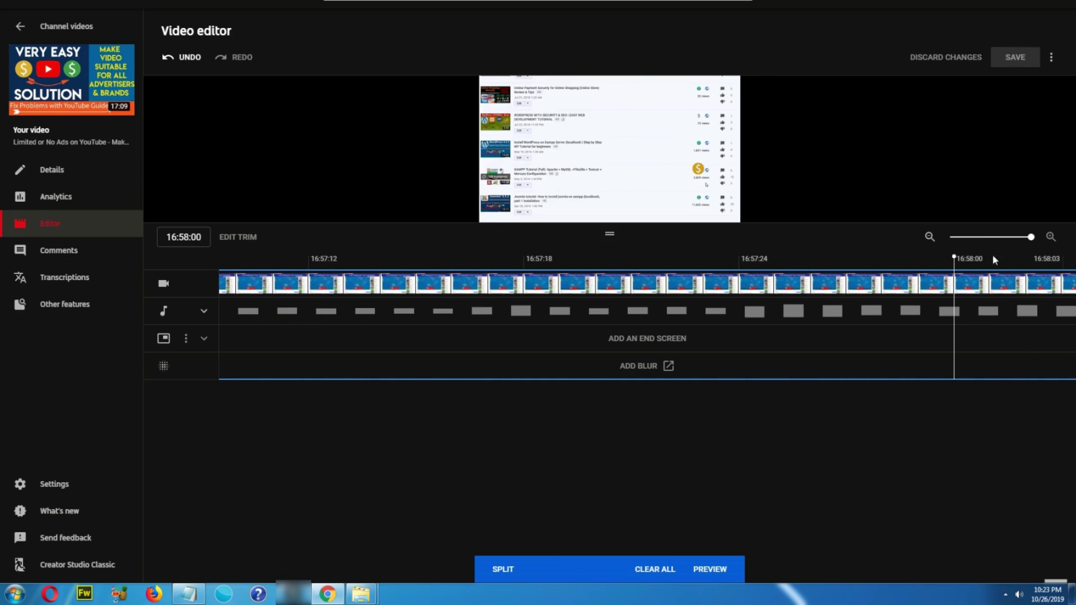
click(500, 571)
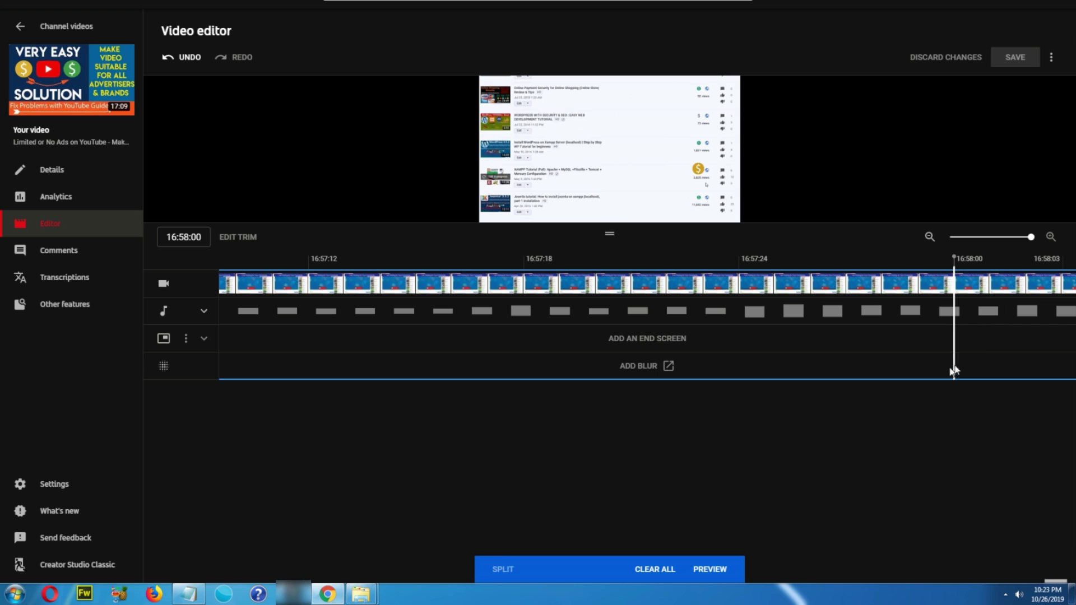
Step: Extend the end of the fourth cut section to 17:06:00
mouse_move(953, 342)
mouse_down()
mouse_move(1073, 338)
mouse_move(1071, 264)
mouse_move(1072, 278)
mouse_move(884, 286)
mouse_move(1065, 280)
mouse_move(784, 279)
mouse_up()
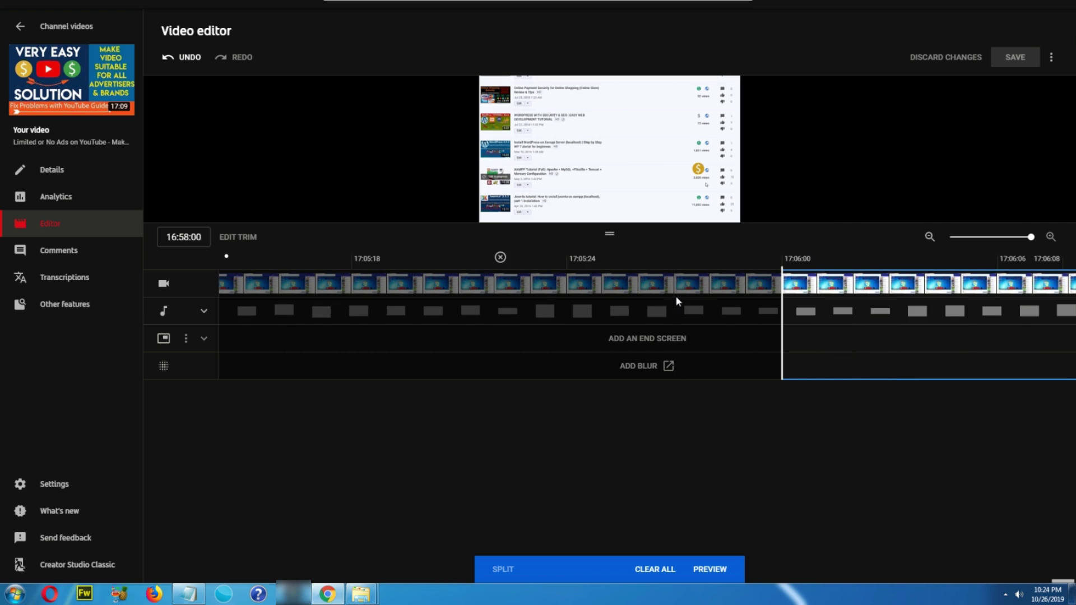
click(1022, 240)
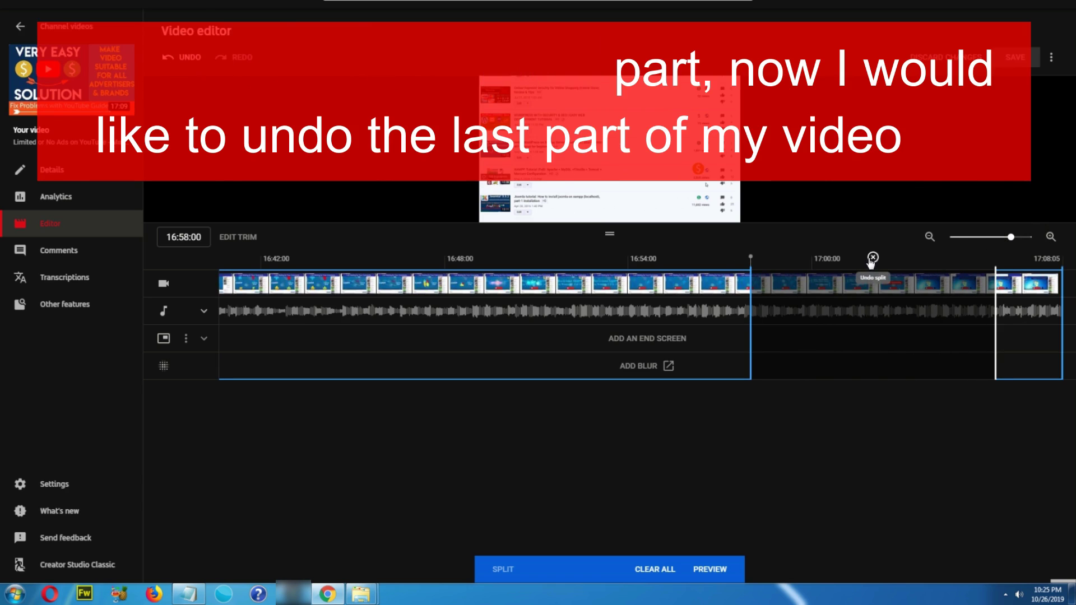
Step: Undo and redo the fourth cut section, and remove it by undoing its split
click(193, 58)
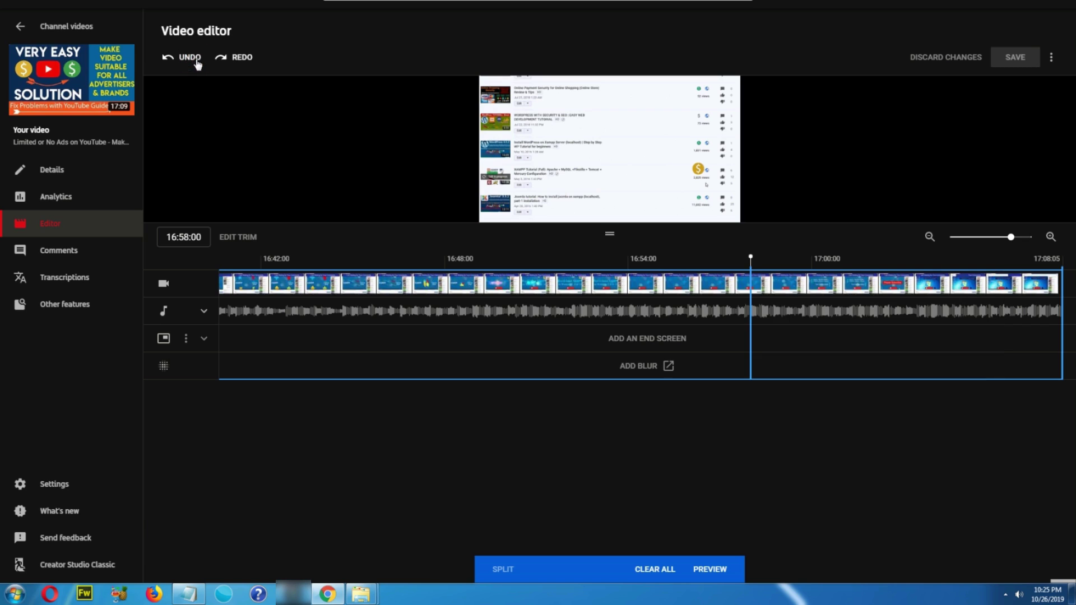
click(245, 60)
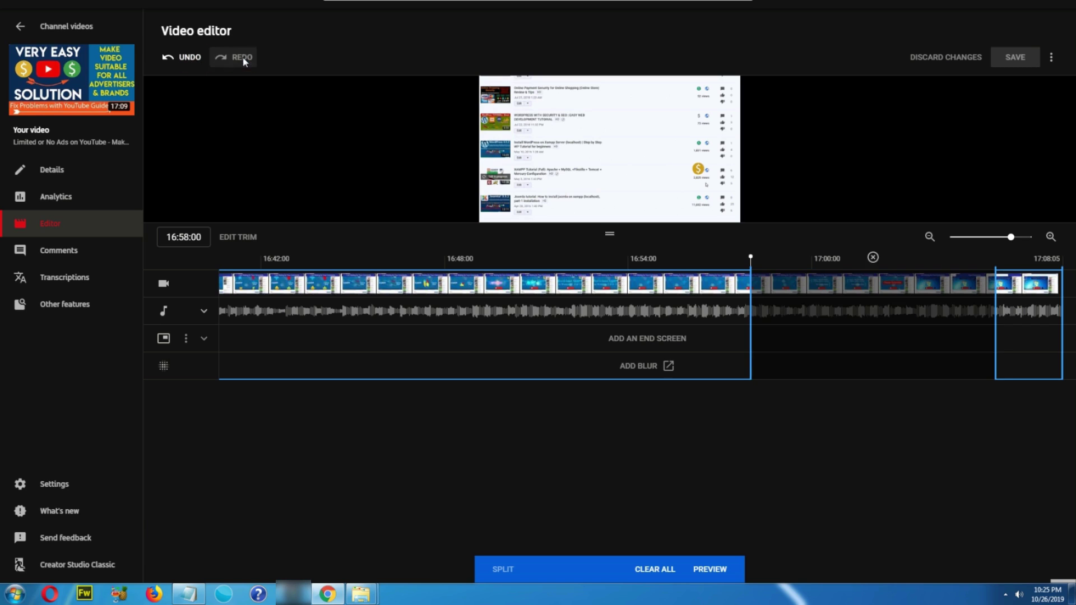
click(872, 257)
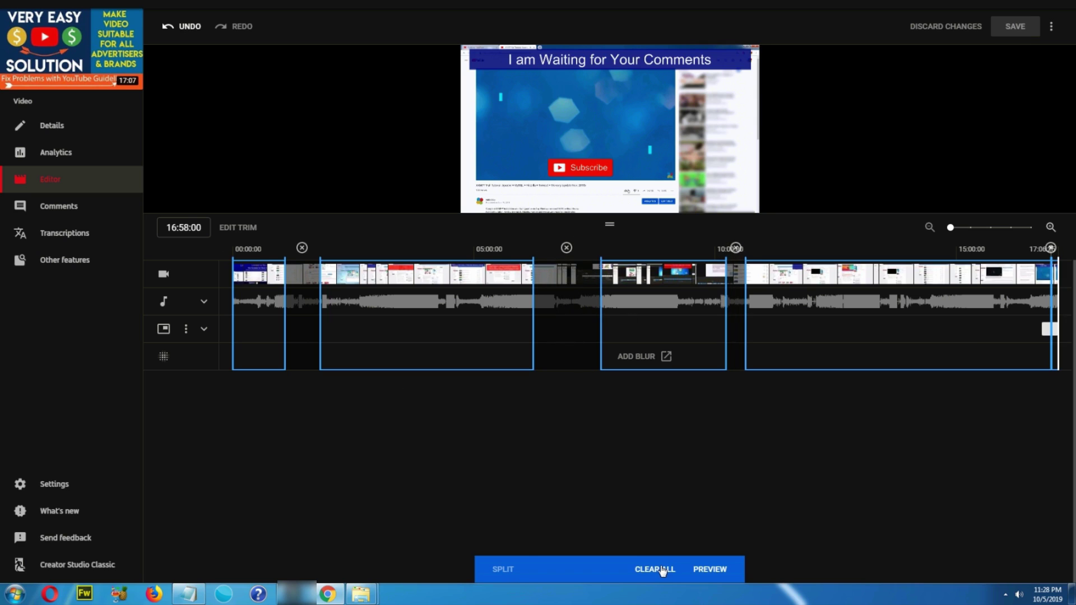
Step: Preview the trimmed edit, enlarge the video preview area and start playback
click(712, 569)
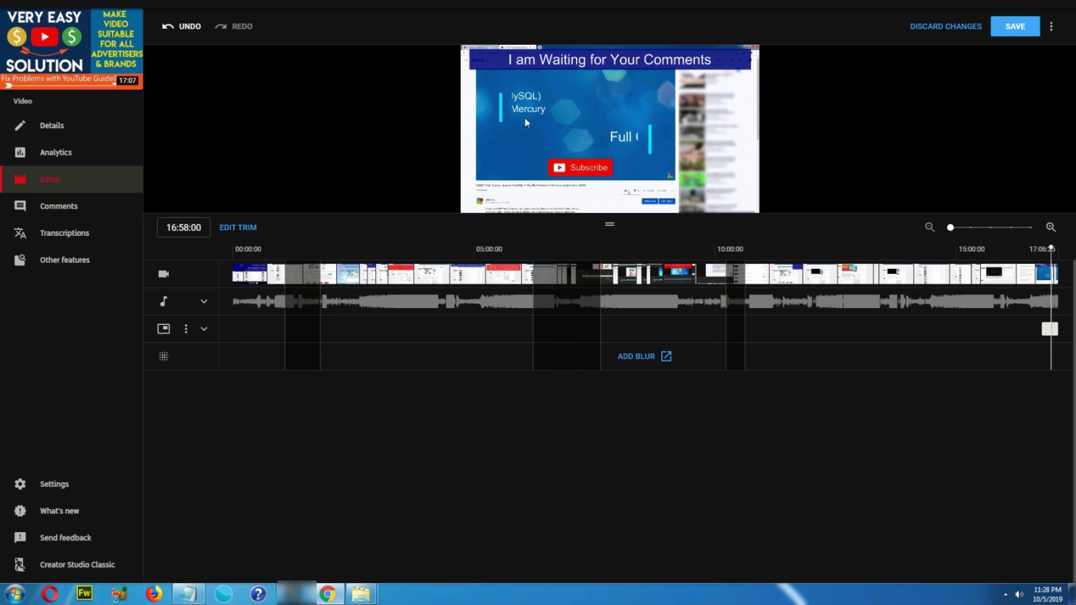
drag(614, 277, 610, 370)
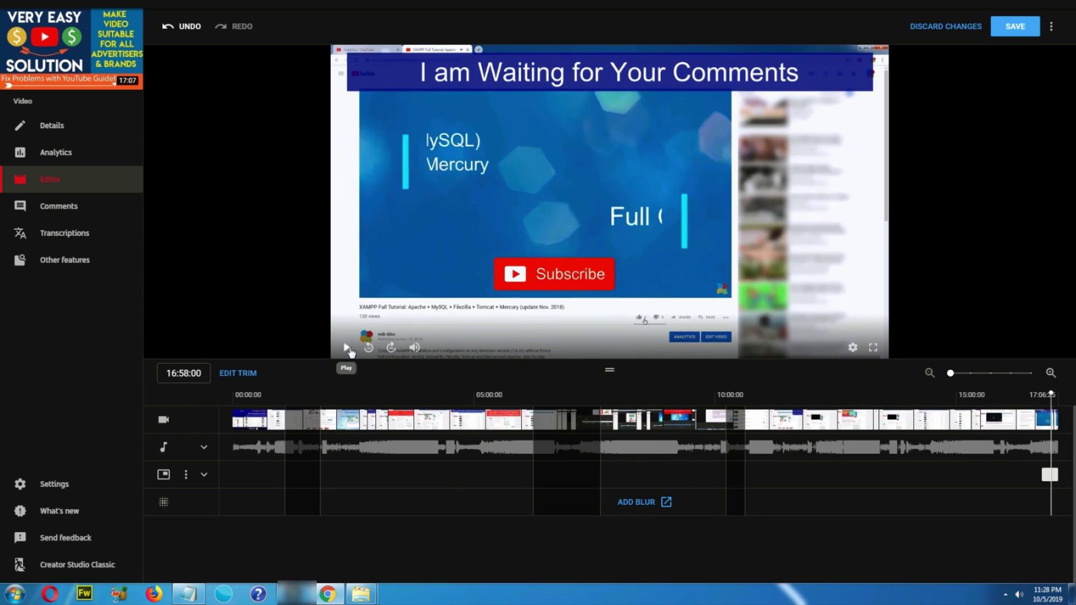
click(347, 348)
Step: Play back the edit from near the start, across the cut sections and through the end to check the trims
click(1046, 395)
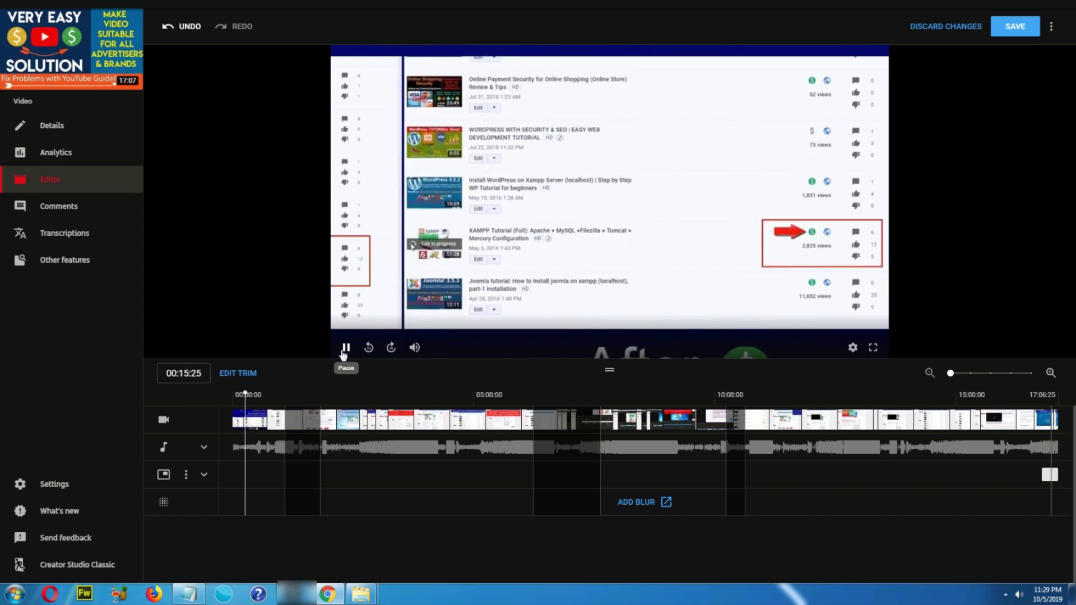
click(343, 354)
drag(248, 394, 266, 399)
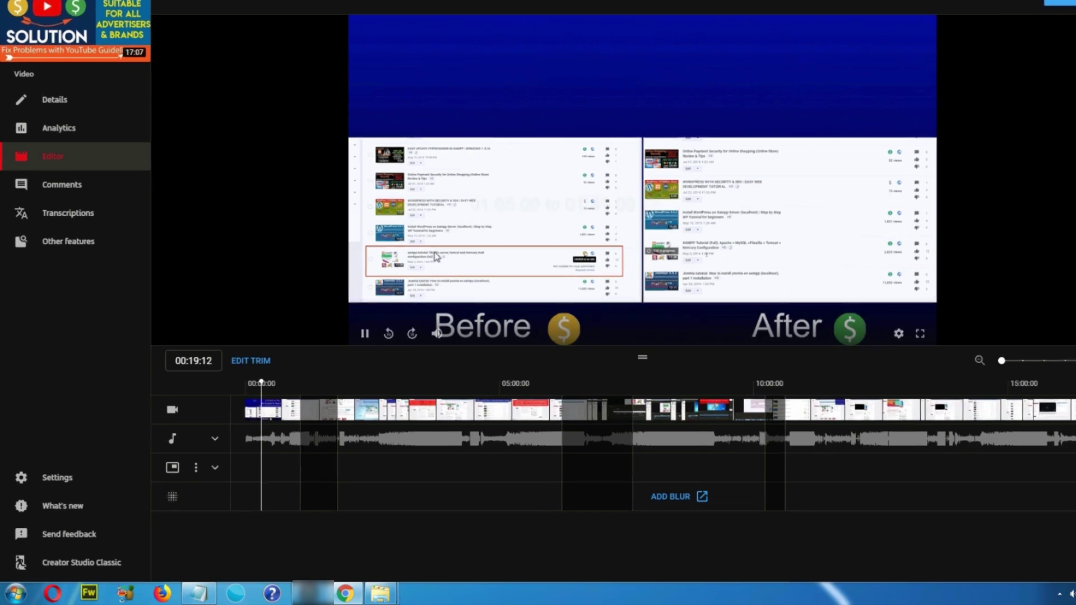
drag(355, 305, 405, 304)
drag(511, 222, 578, 222)
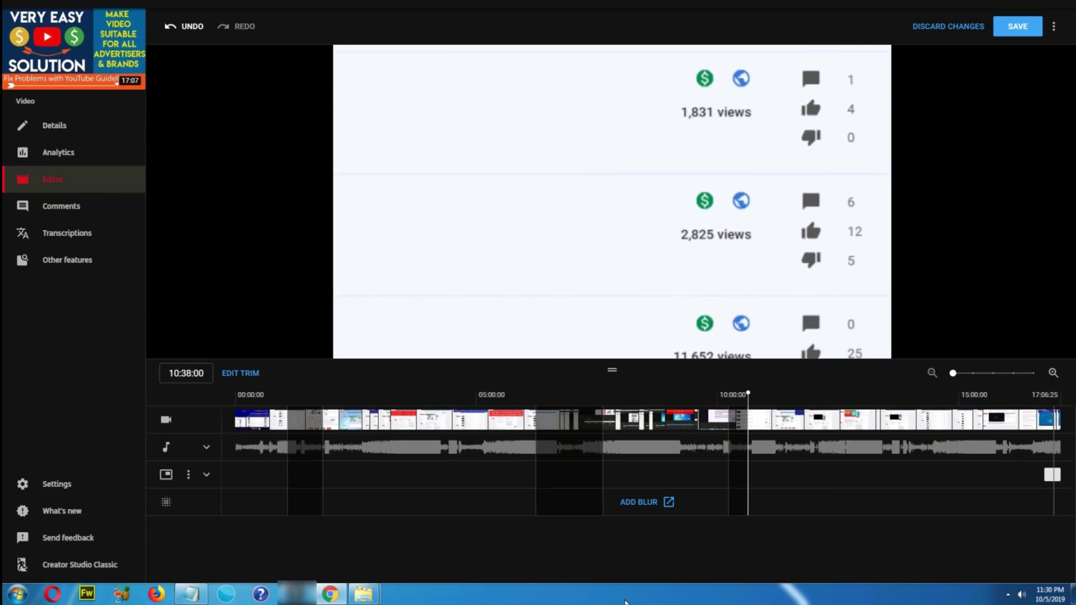
drag(748, 391, 808, 390)
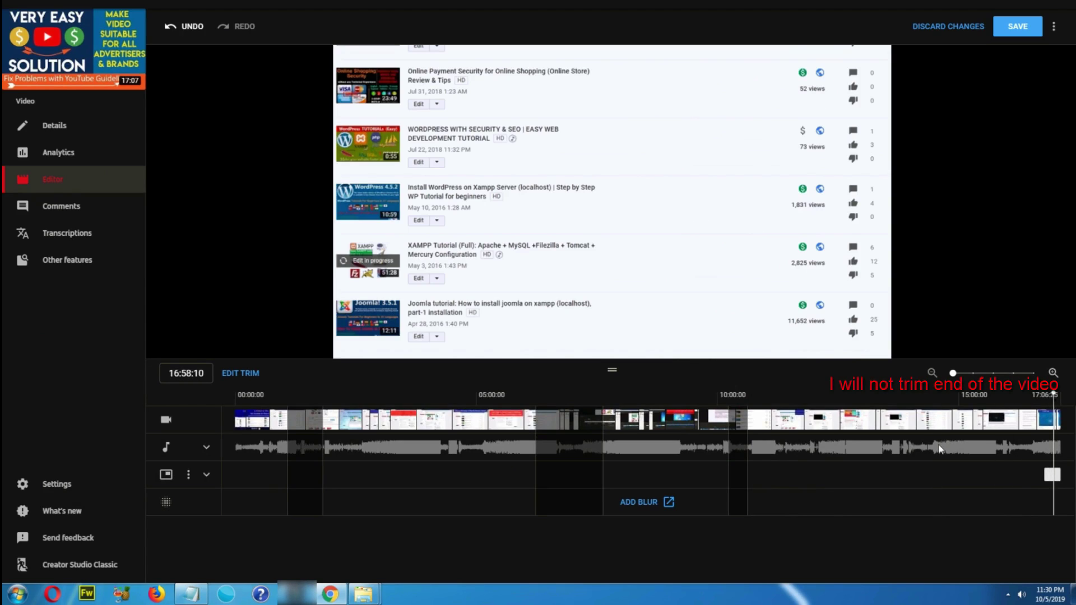
mouse_move(511, 315)
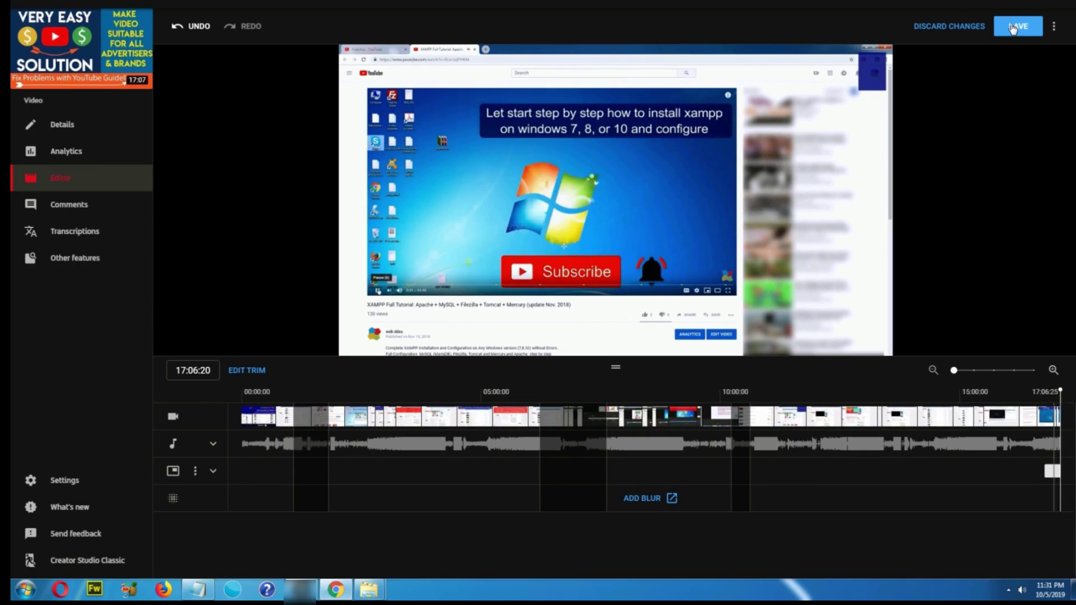
Step: Save the trimmed video and confirm saving the changes
click(1019, 27)
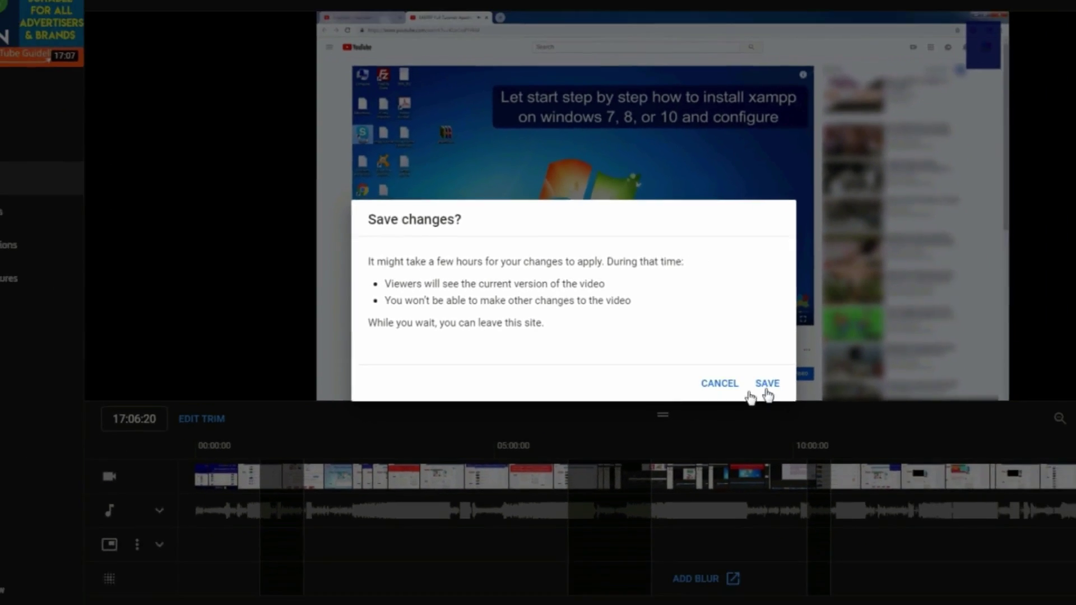
click(890, 414)
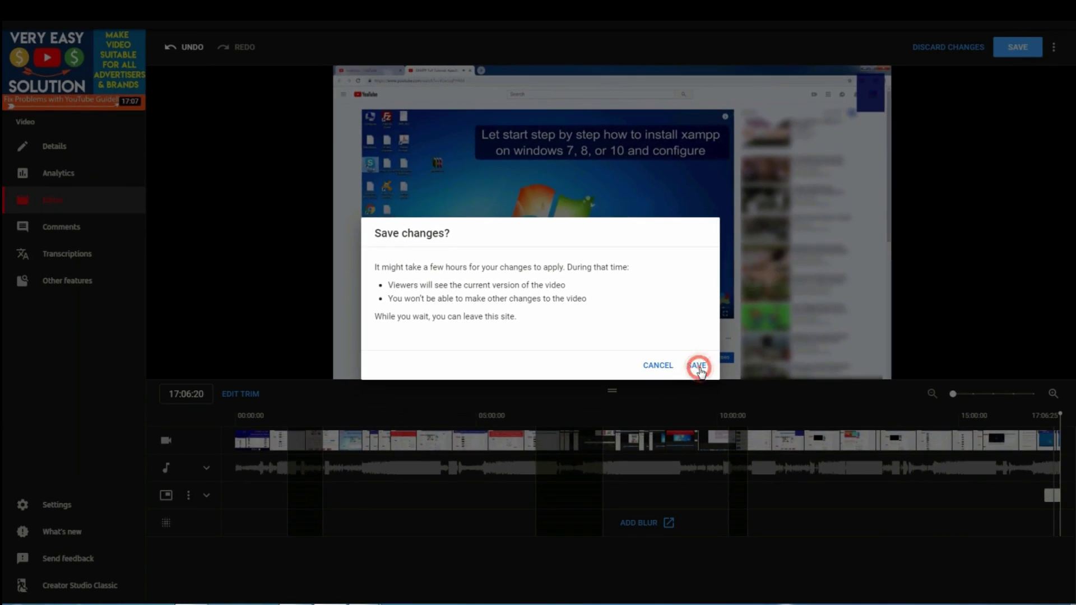